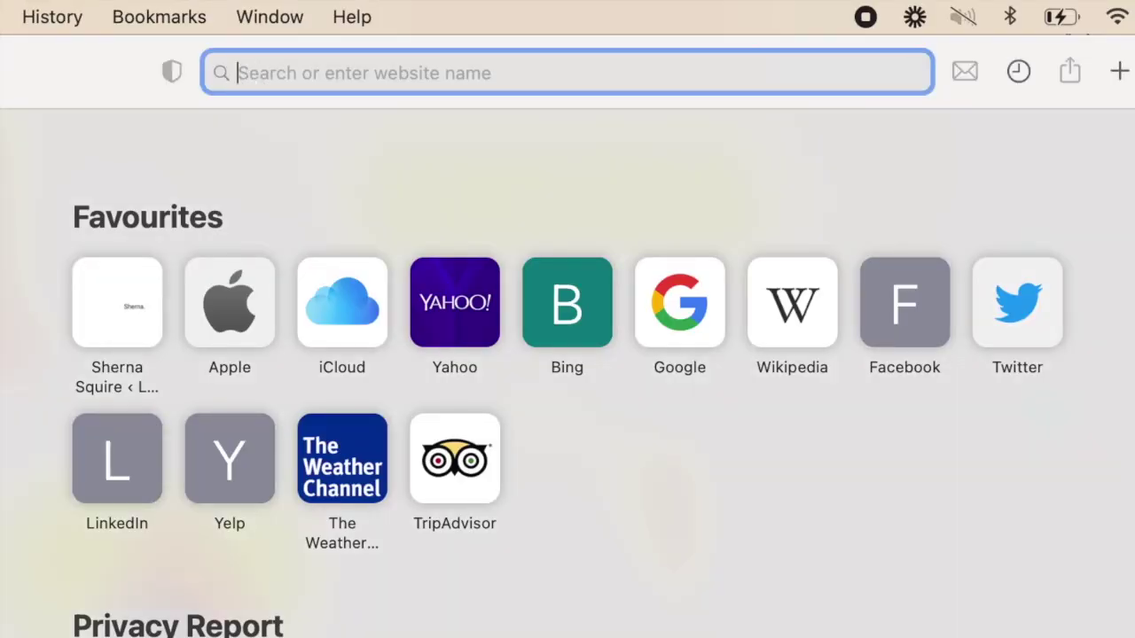
type("www.ca")
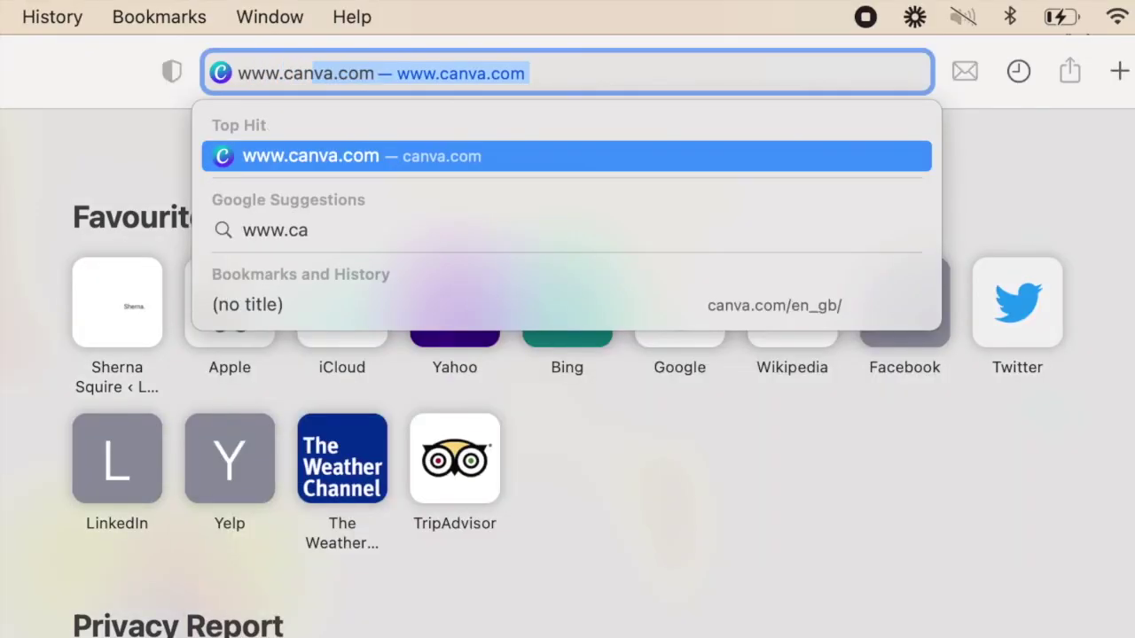
type("nva.com")
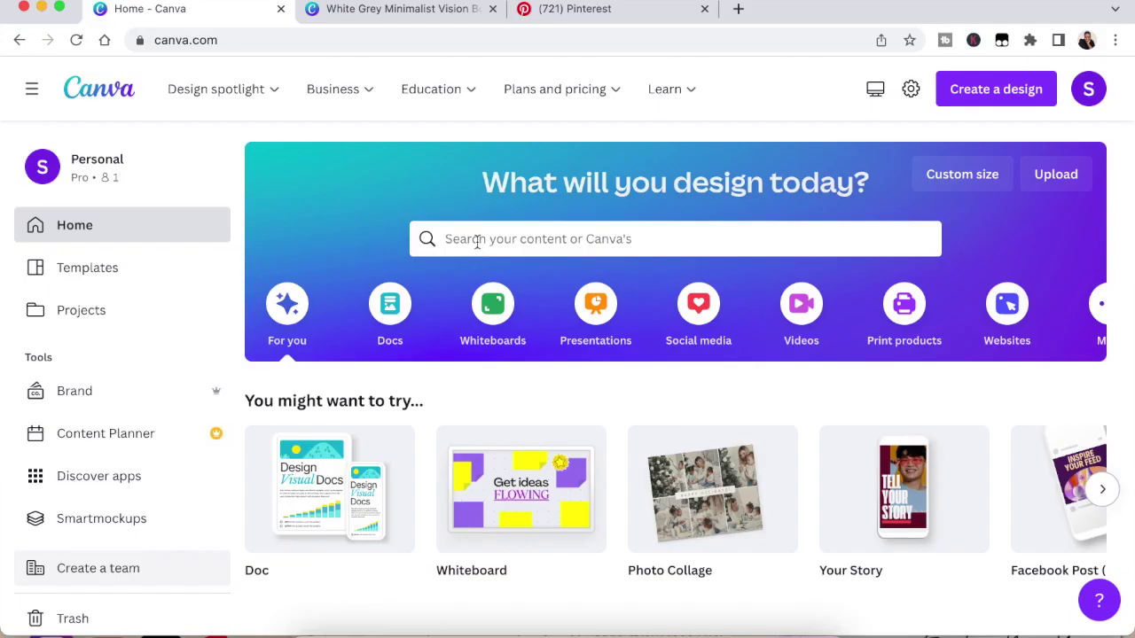
Search templates for 'vision boards' and open the White Grey Minimalist Vision Board template
left_click(477, 241)
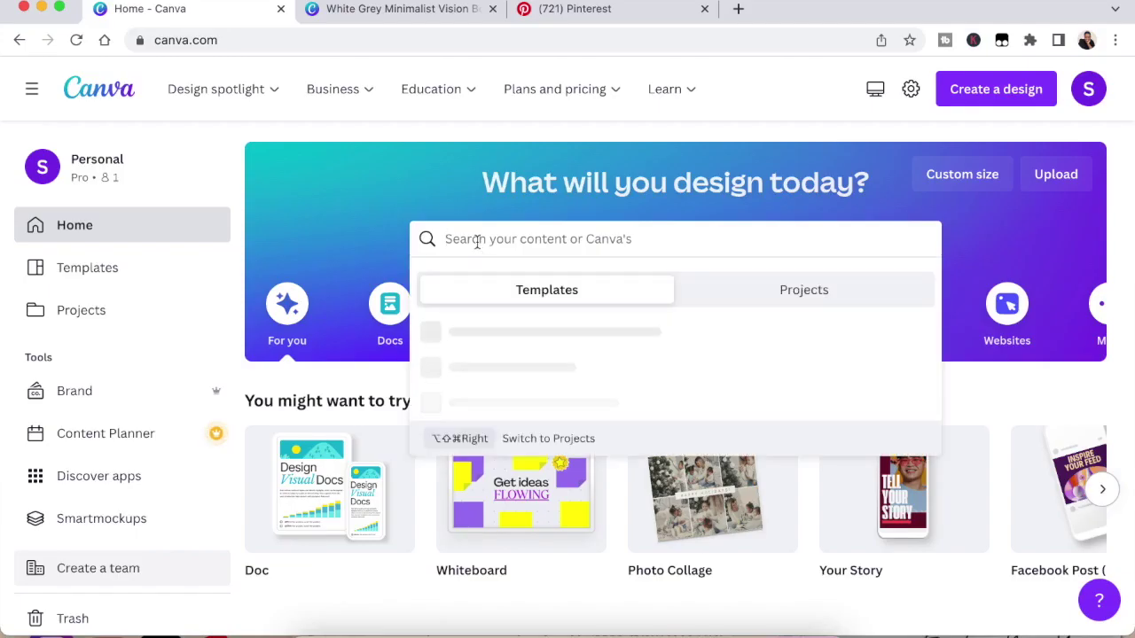
type("Vision Board")
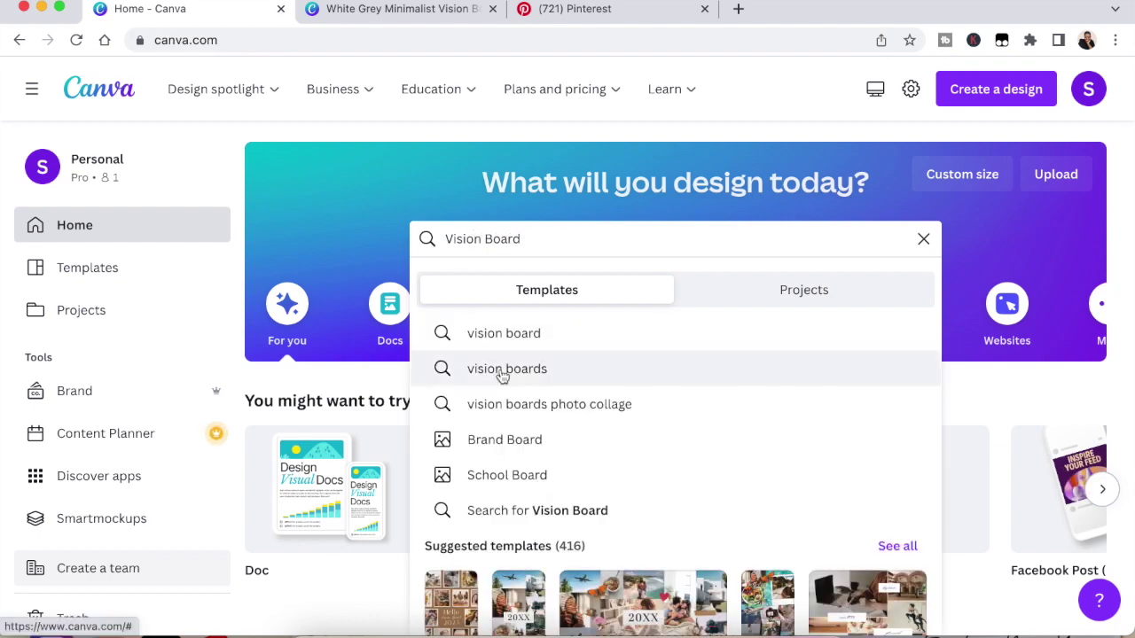
left_click(573, 369)
scroll(500, 375, "down", 5)
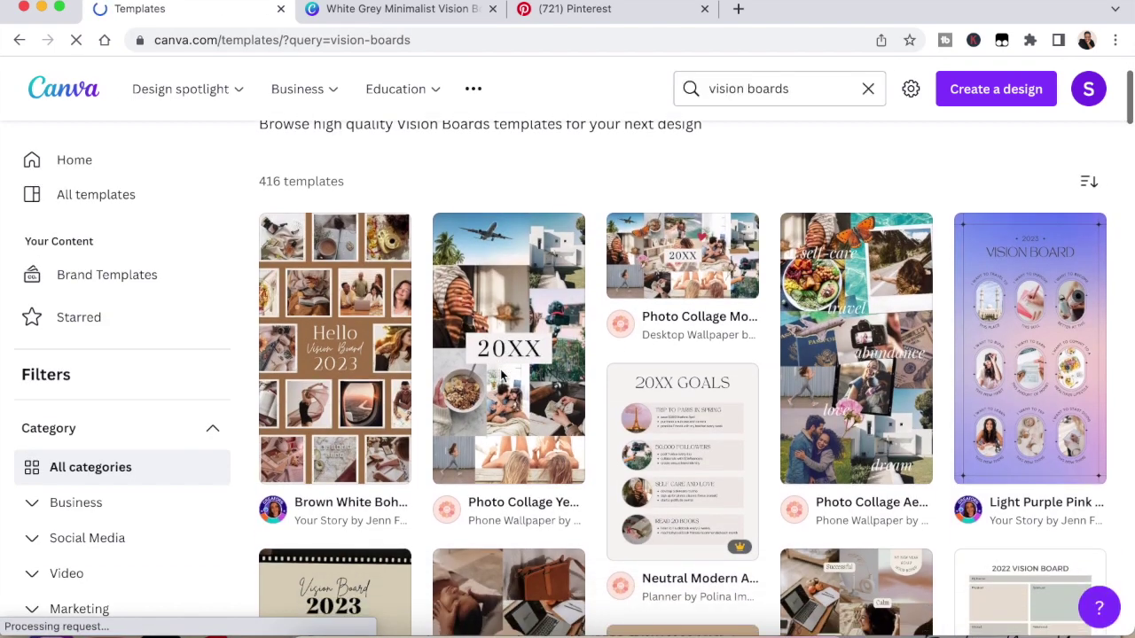
scroll(500, 375, "down", 5)
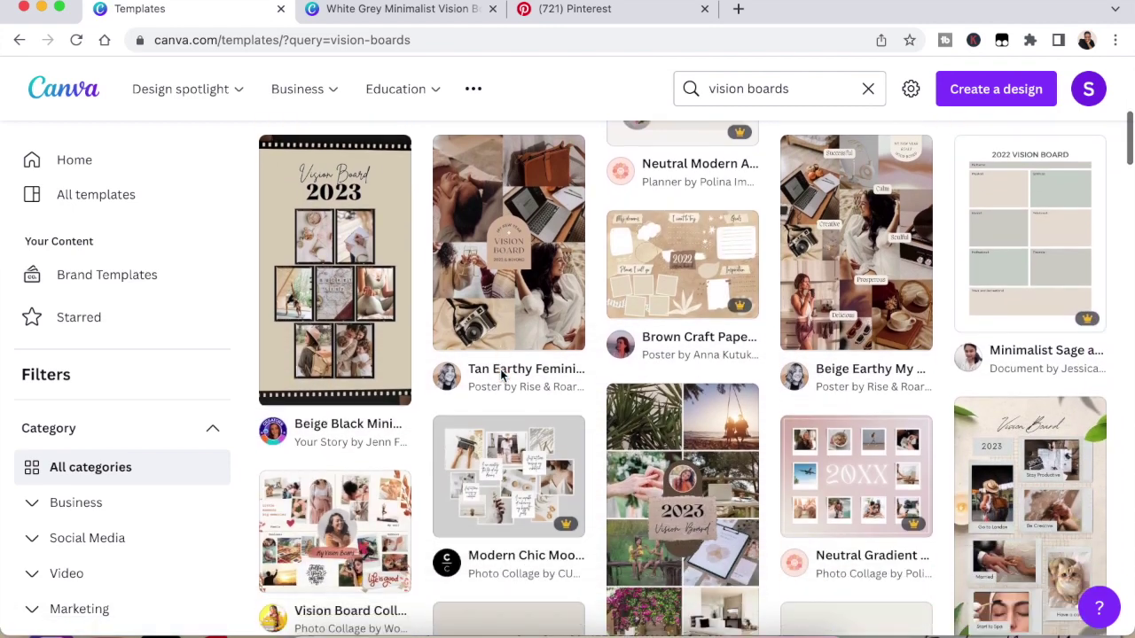
scroll(500, 375, "down", 5)
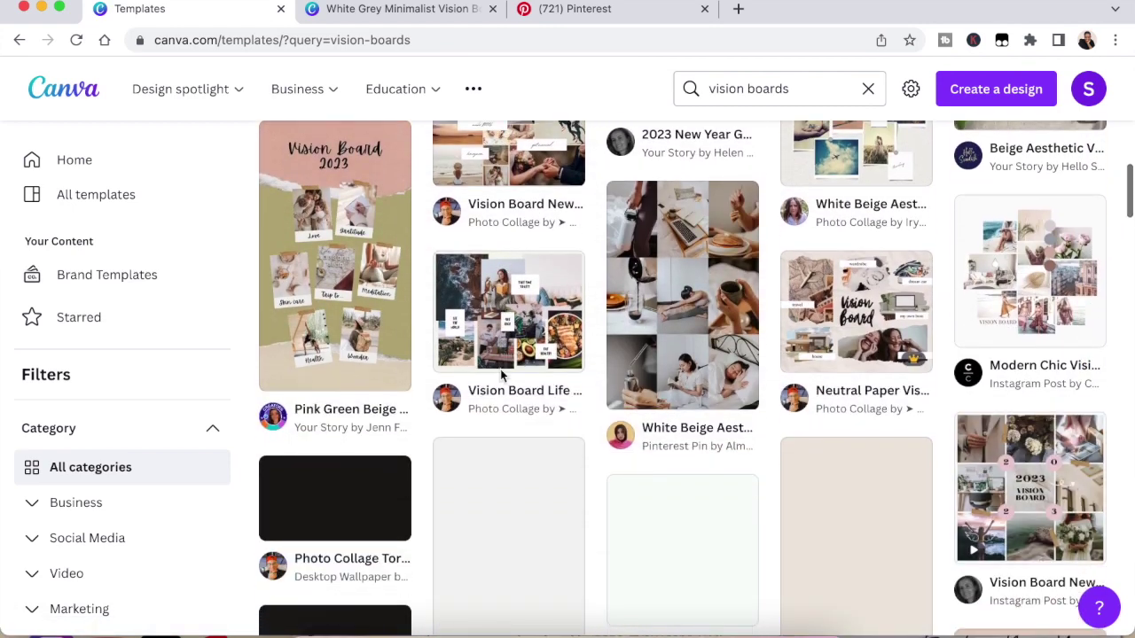
scroll(500, 375, "down", 3)
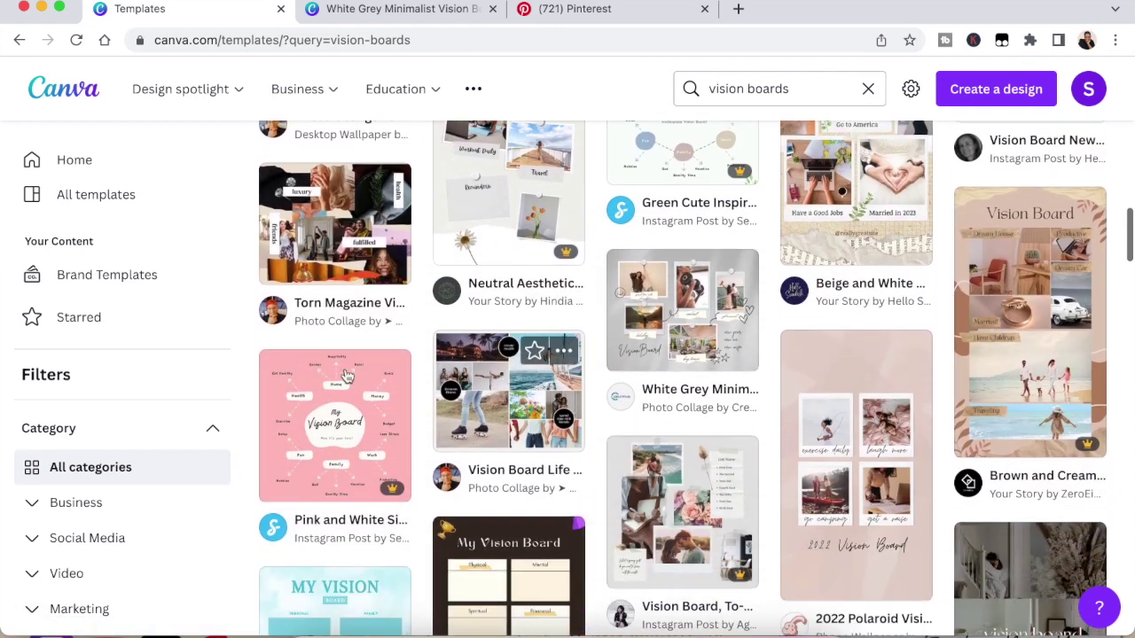
left_click(706, 308)
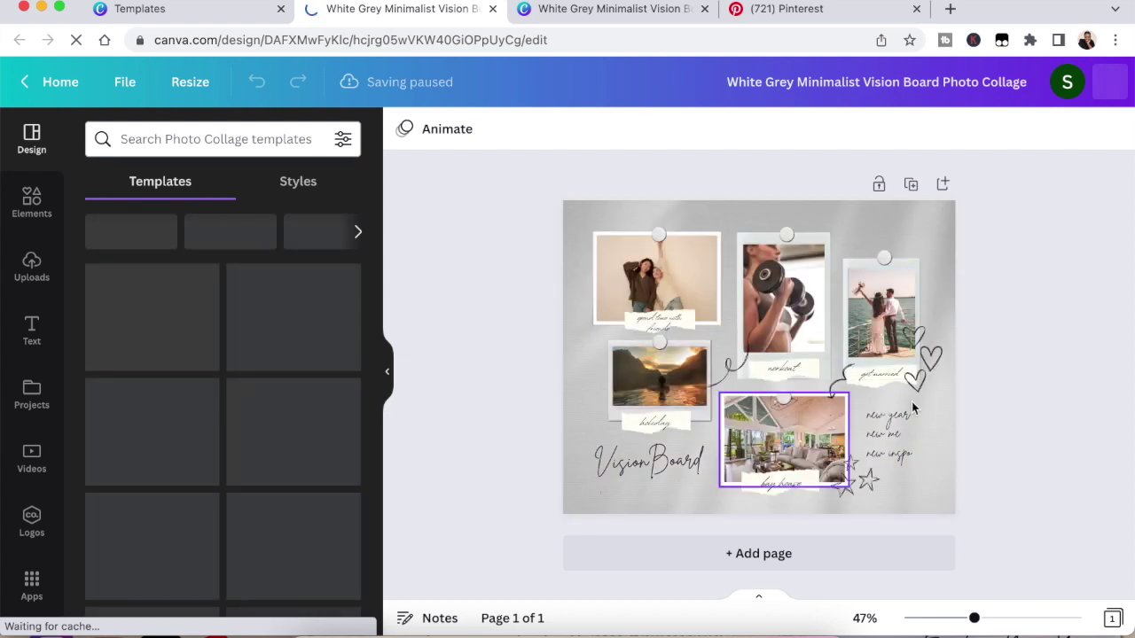
Delete the heart, circle and curly-line doodles, the 'new year new me' text and the captions
left_click_drag(931, 354, 838, 381)
key("Delete")
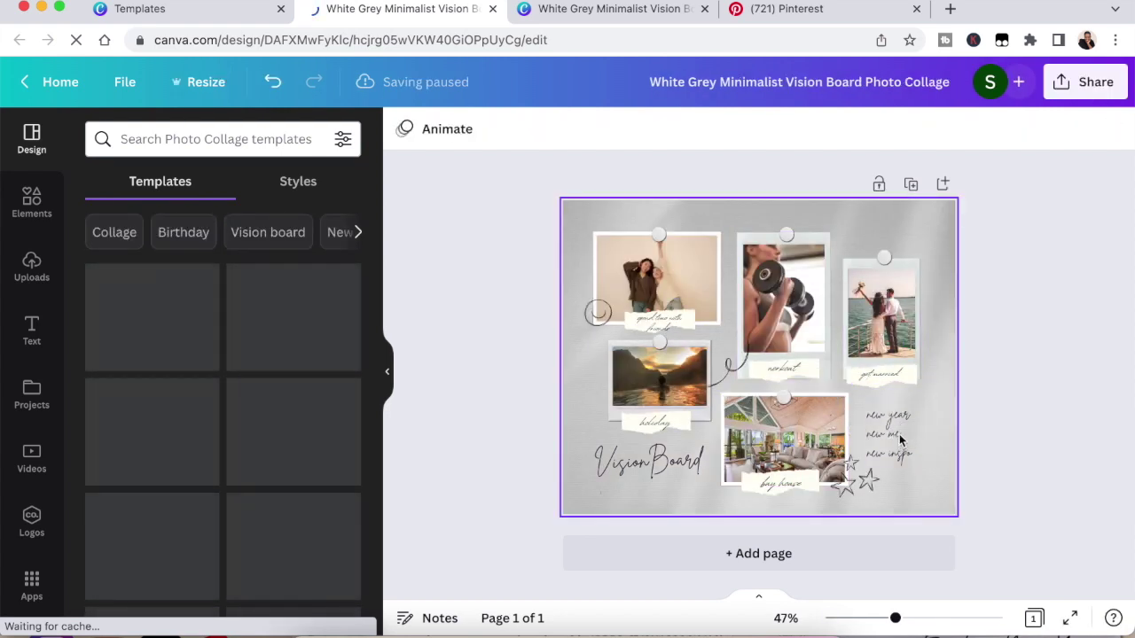
left_click(898, 436)
key("Delete")
left_click(597, 311)
key("Delete")
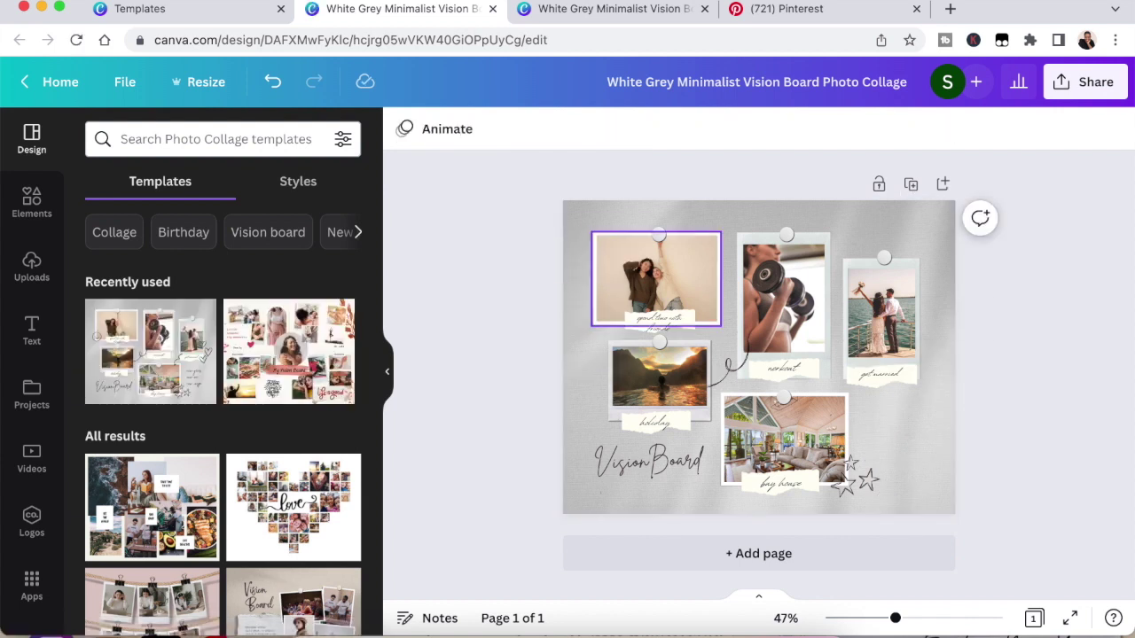
left_click(661, 324)
key("Delete")
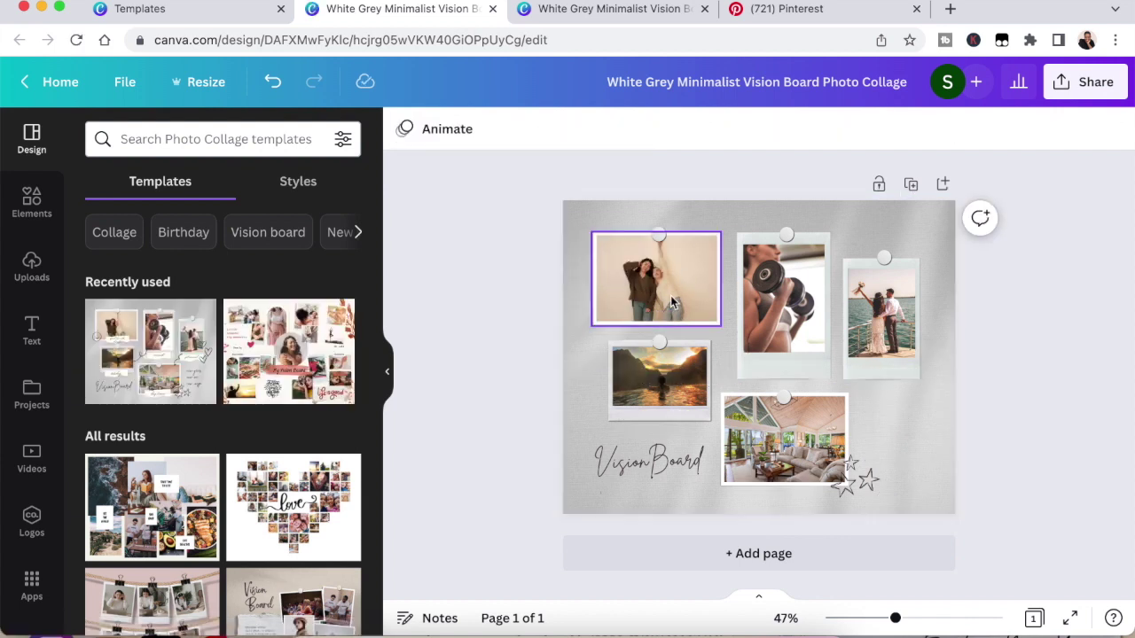
Duplicate the friends photo and the dumbbell photo twice each
right_click(671, 303)
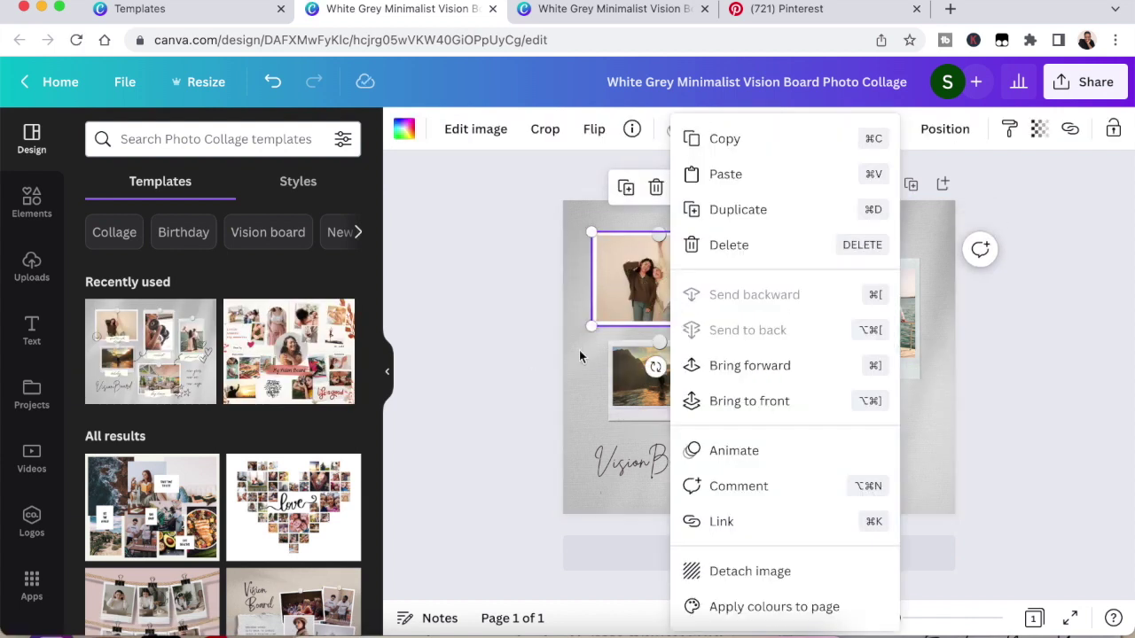
left_click(723, 213)
right_click(689, 293)
left_click(755, 207)
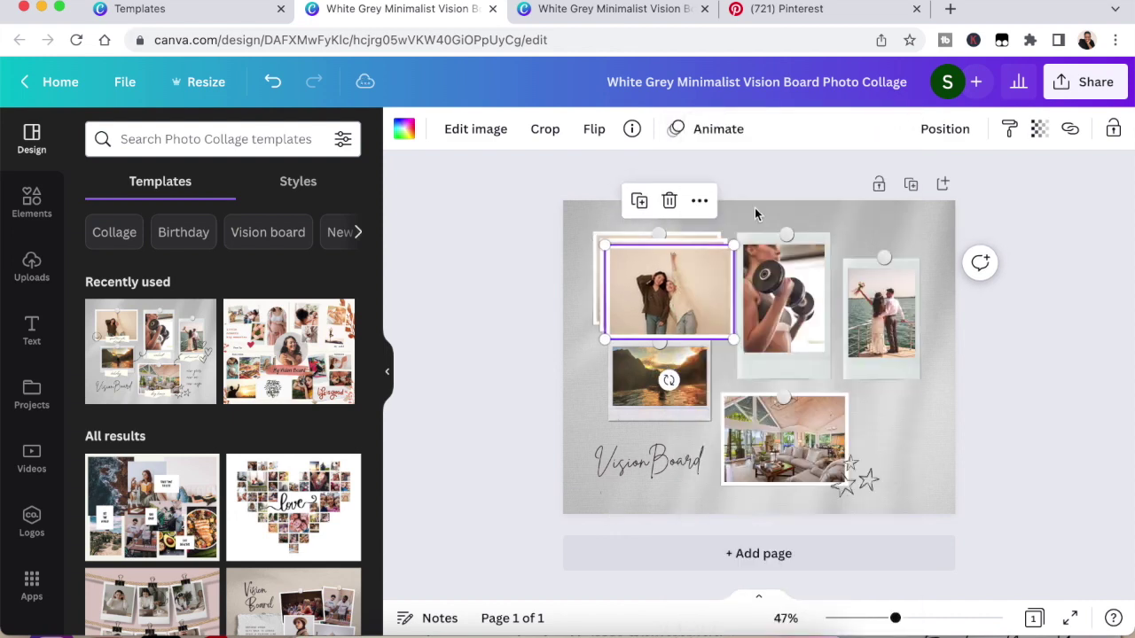
right_click(803, 321)
left_click(876, 217)
right_click(787, 313)
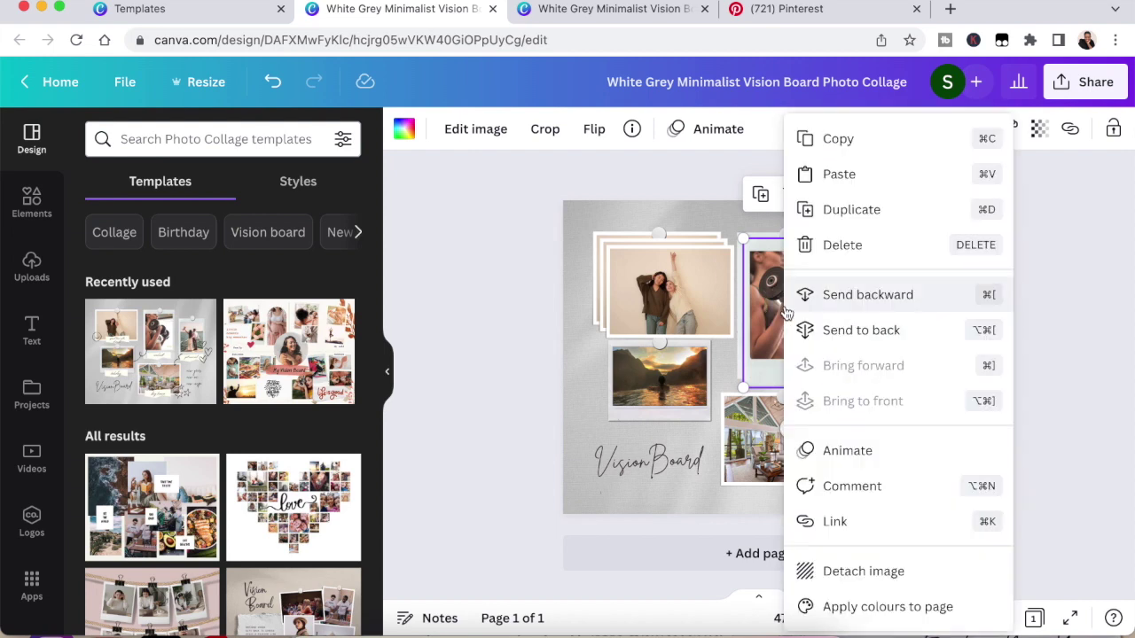
left_click(852, 210)
Make two copies of the bride photo
left_click(887, 301)
right_click(892, 309)
left_click(954, 209)
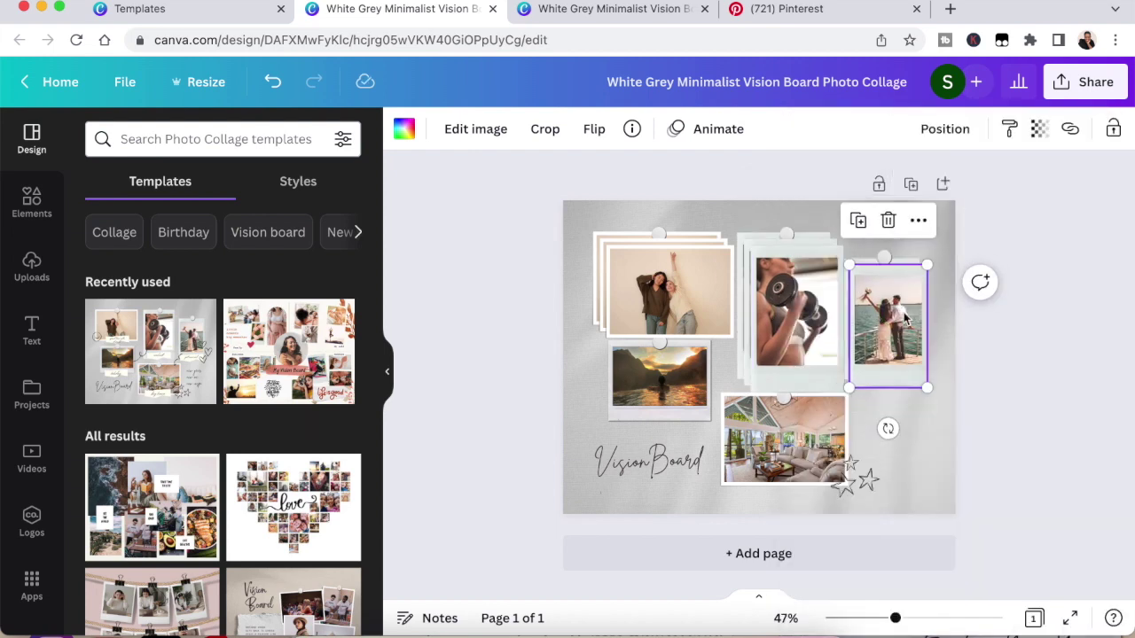
right_click(904, 320)
left_click(940, 209)
left_click(785, 438)
Move the Vision Board title and the star doodle up to the top of the page
left_click(747, 260)
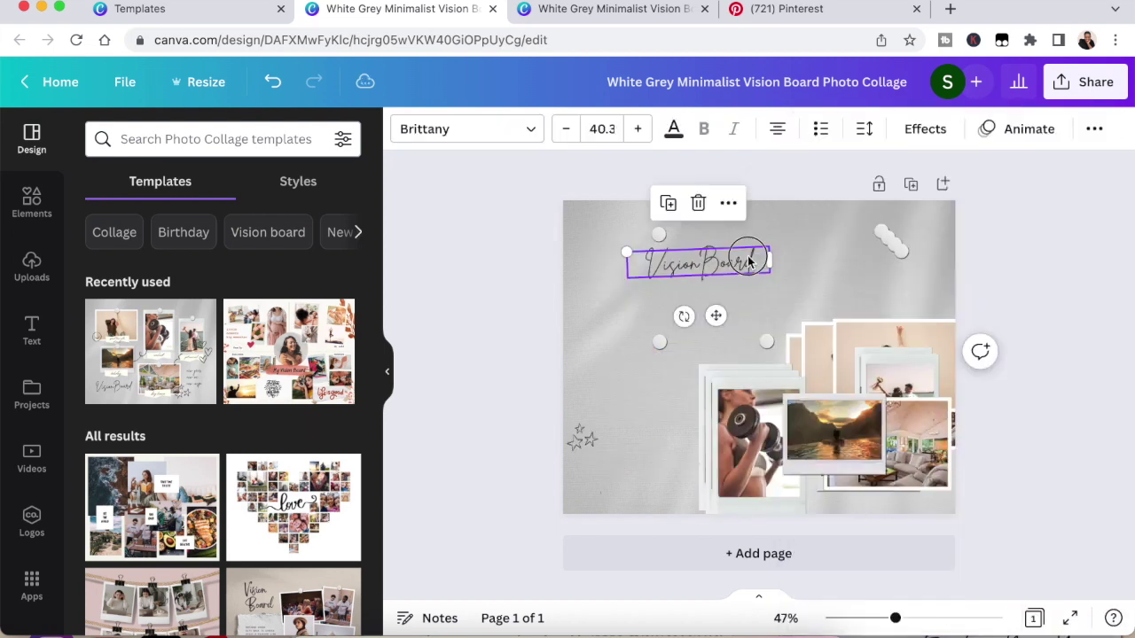
left_click_drag(747, 260, 801, 233)
left_click_drag(585, 430, 834, 224)
left_click(811, 235)
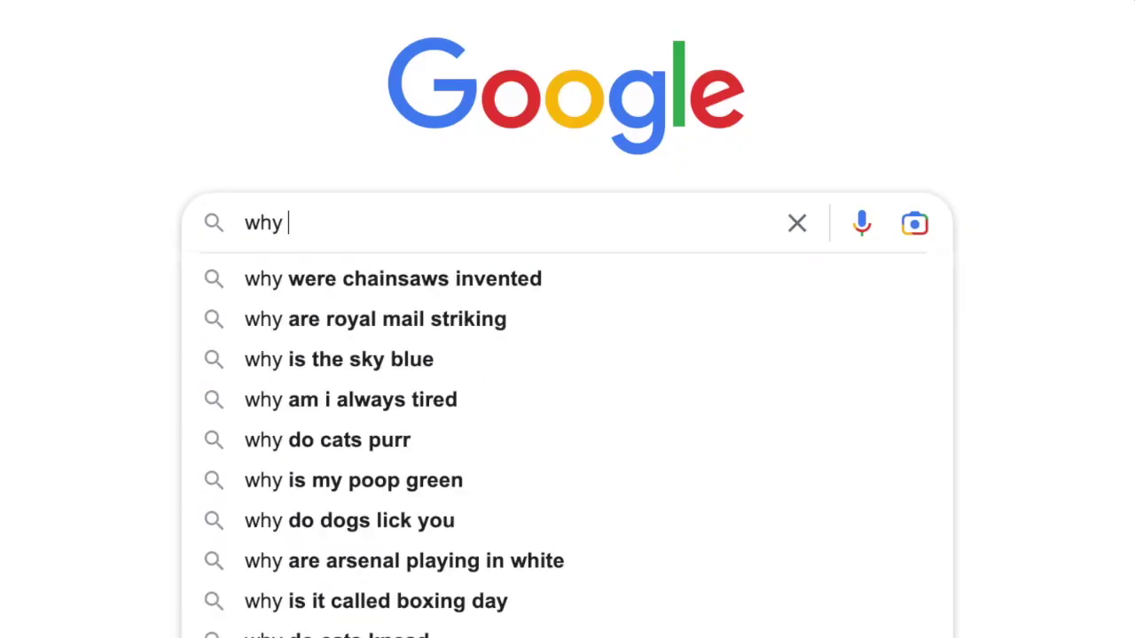
Search Google for 'why is it good to pick a word for the year'
type("is it good to pick a word for the year")
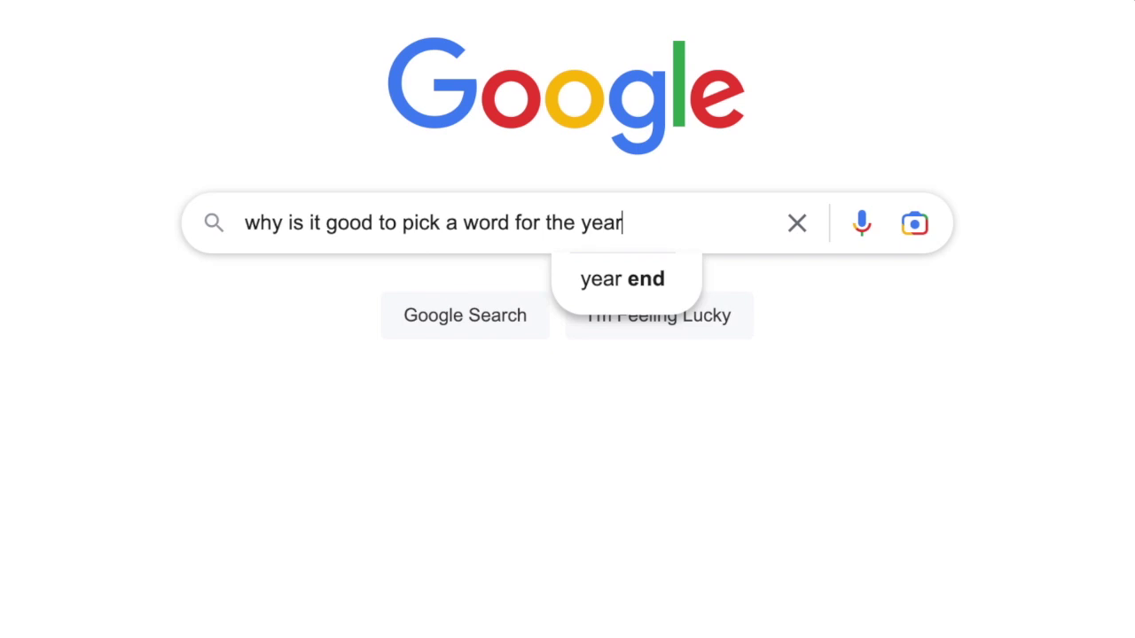
key("Return")
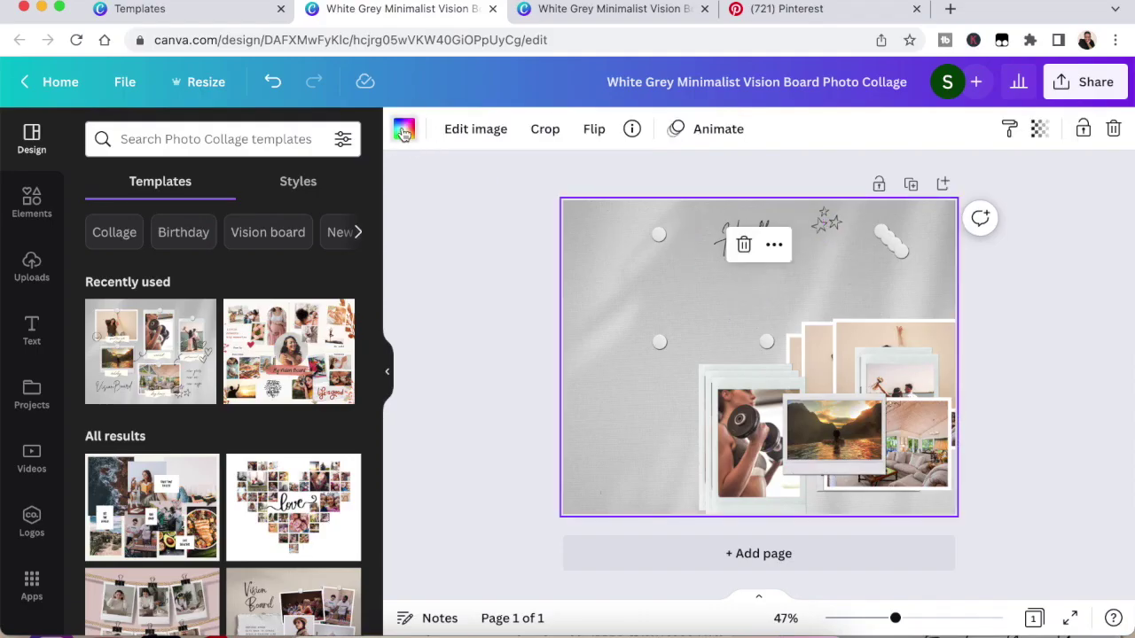
Change the page background colour to pale pink
left_click(403, 131)
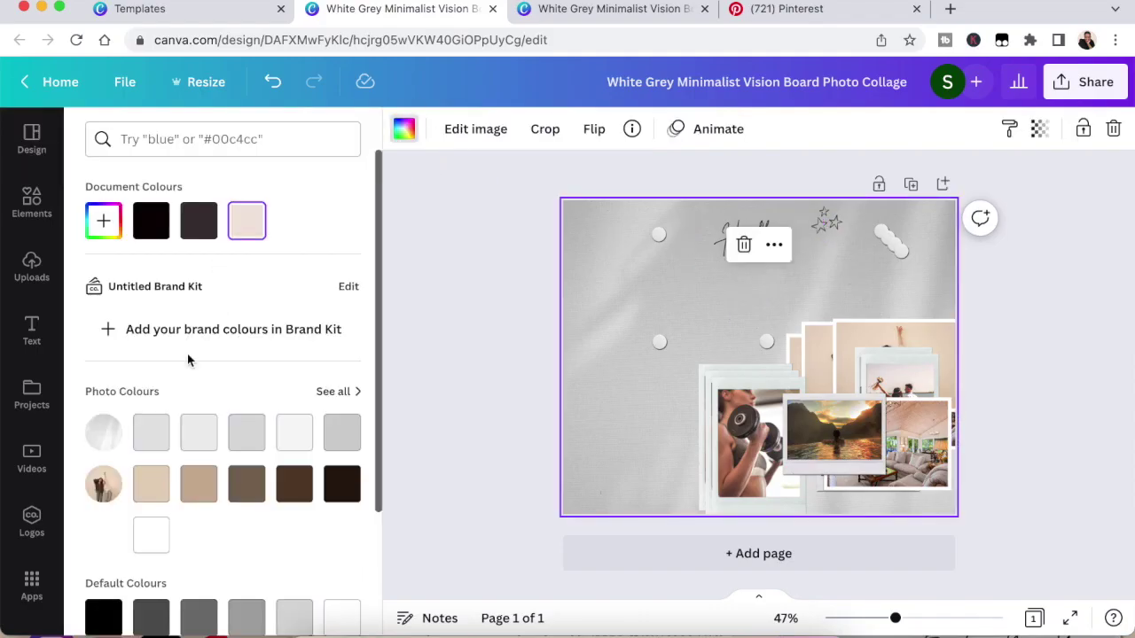
scroll(195, 354, "down", 2)
left_click(150, 319)
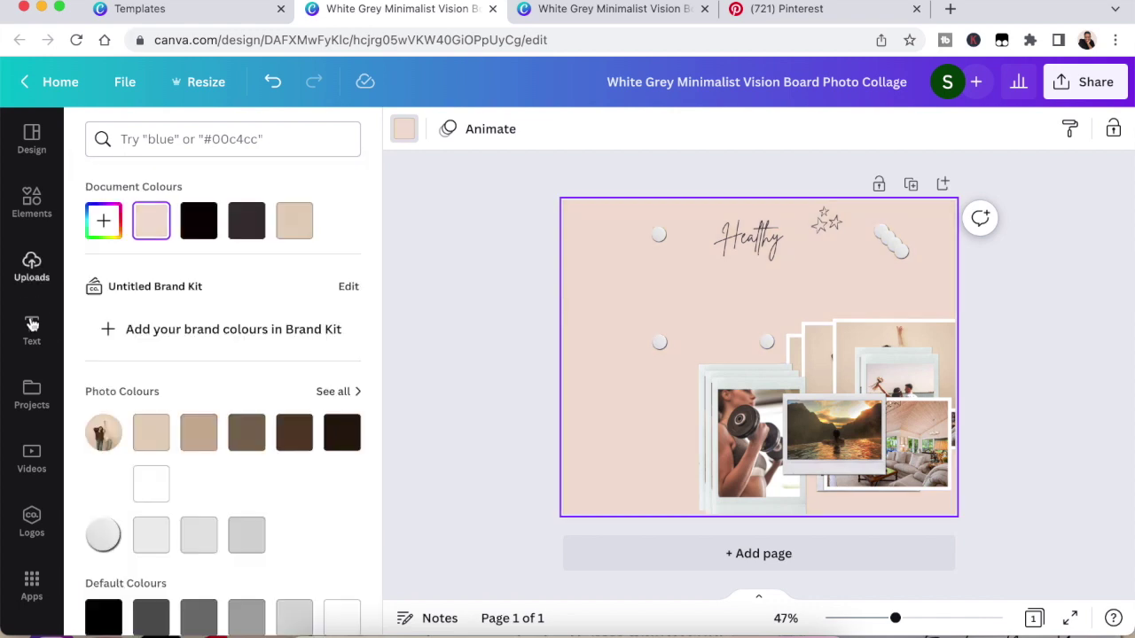
Add a heading below Healthy for the '2023' text and enlarge it
left_click(32, 329)
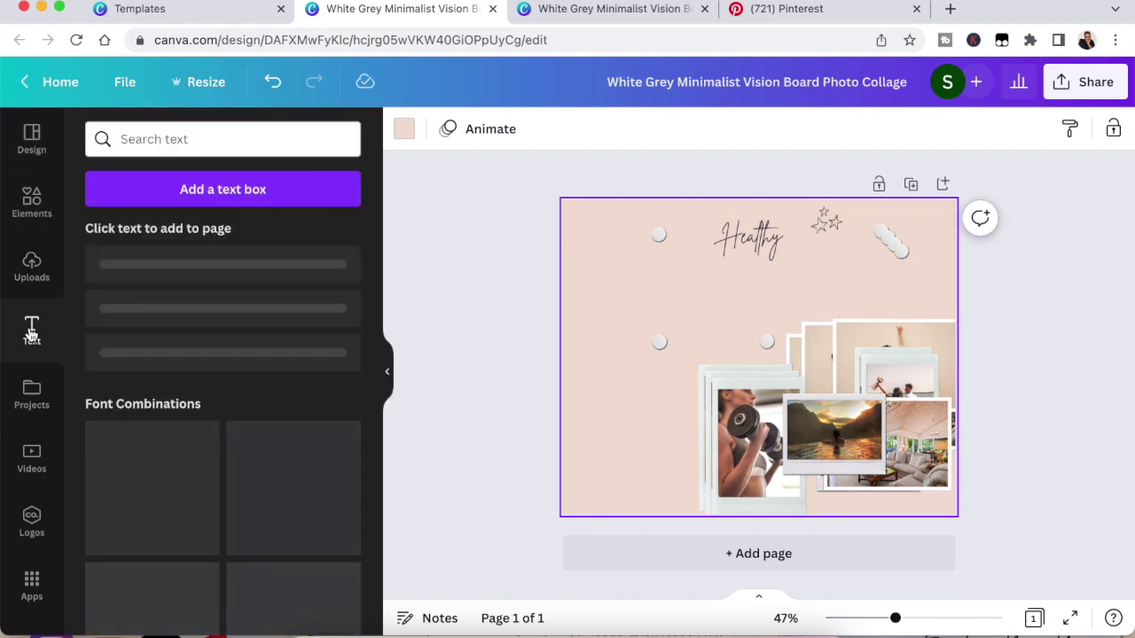
scroll(229, 487, "down", 1)
left_click(191, 223)
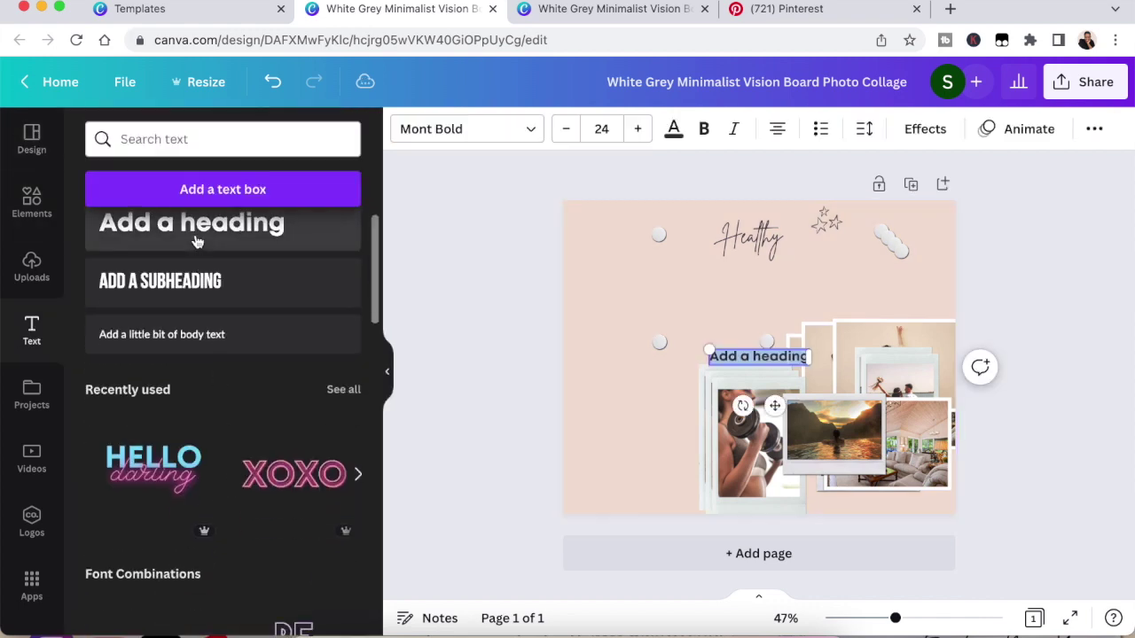
left_click_drag(671, 315, 637, 338)
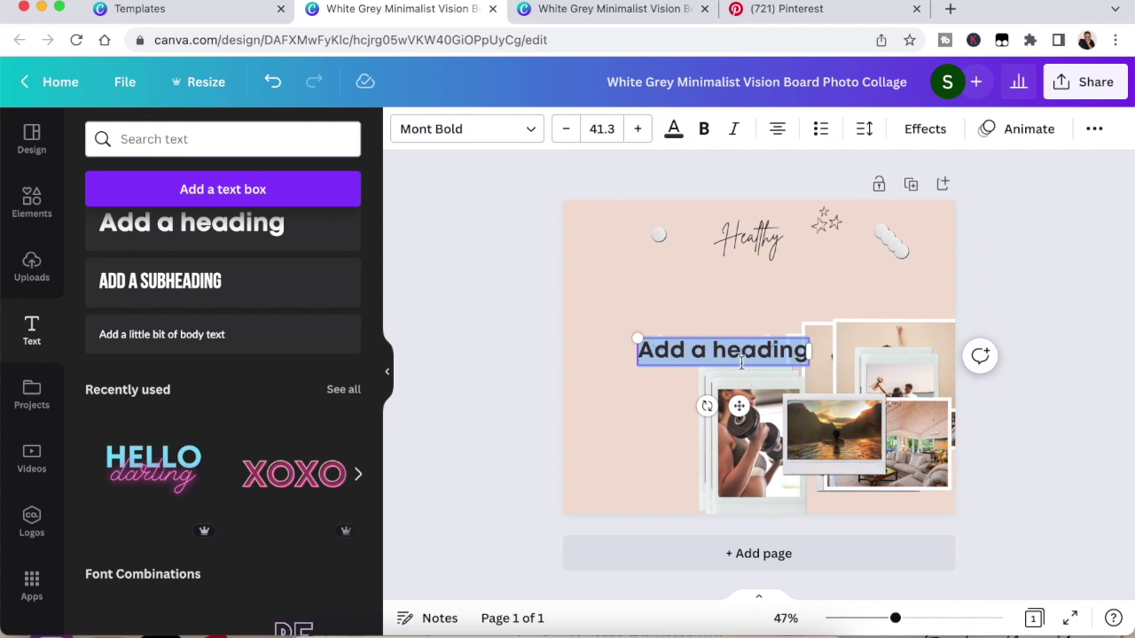
left_click_drag(738, 405, 775, 327)
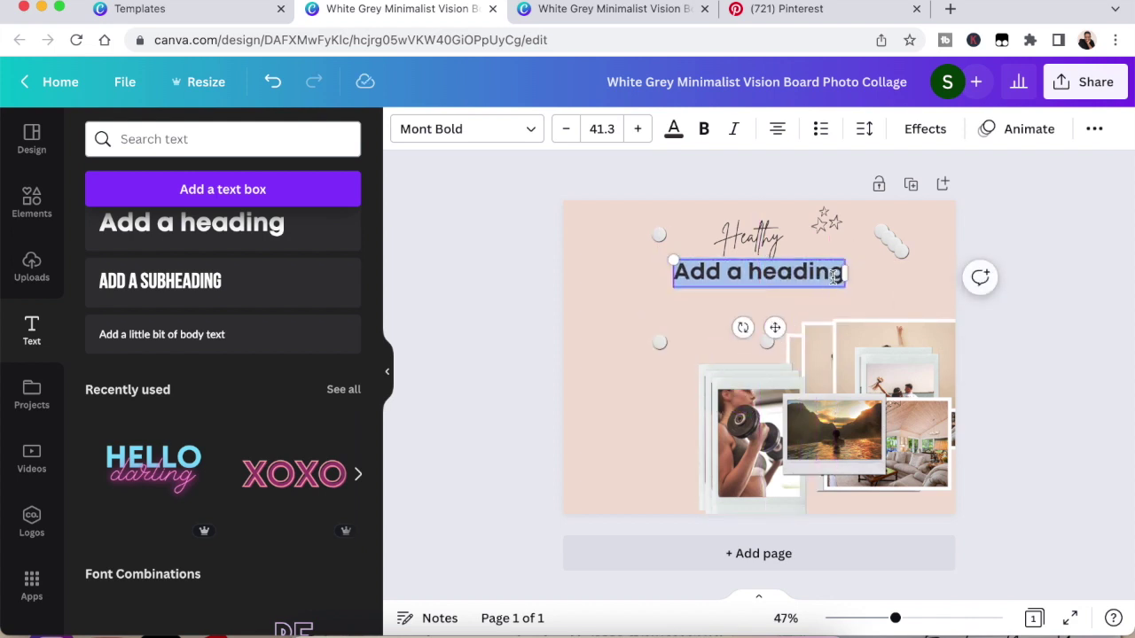
left_click(841, 276)
key("BackSpace")
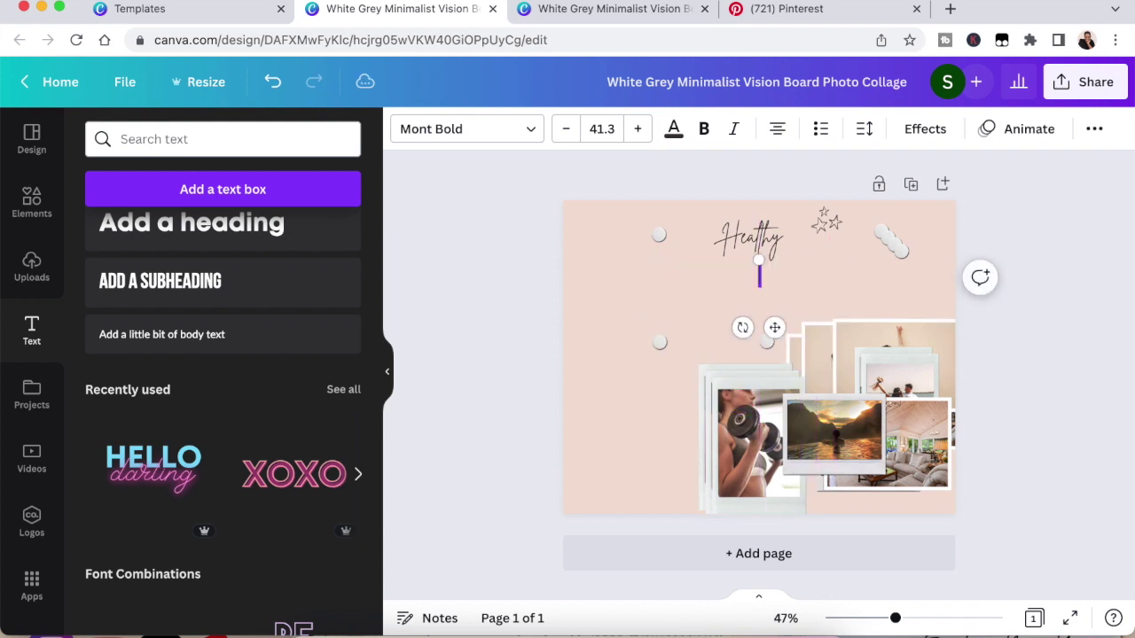
left_click_drag(733, 260, 712, 249)
left_click_drag(785, 285, 792, 289)
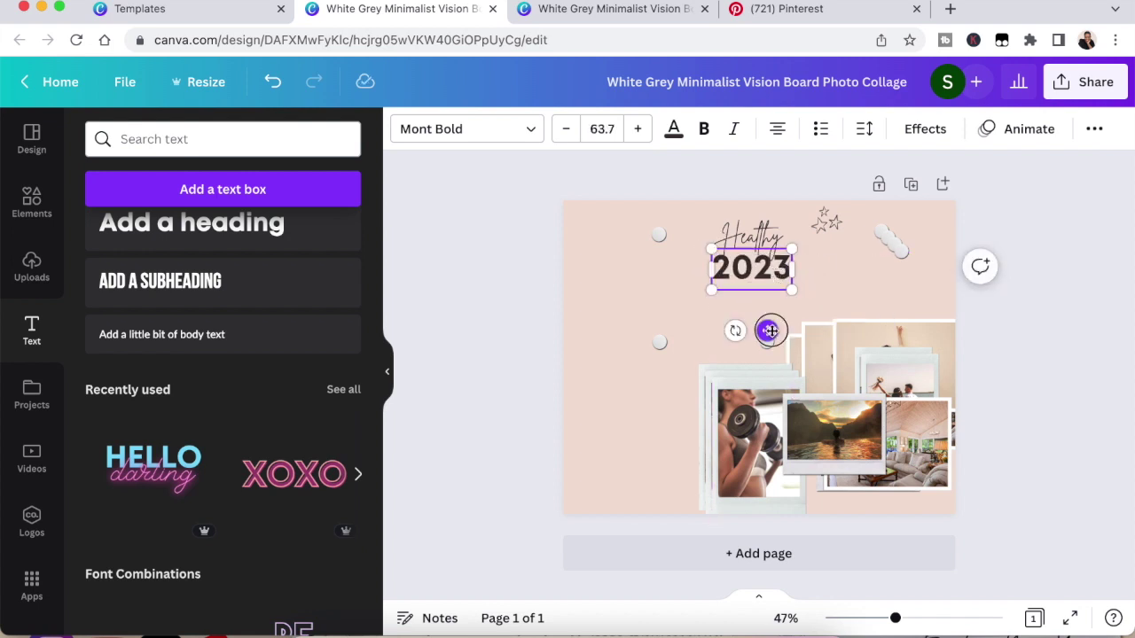
mouse_move(770, 331)
left_mouse_down()
mouse_move(793, 329)
mouse_move(778, 328)
left_mouse_up()
left_click(765, 250)
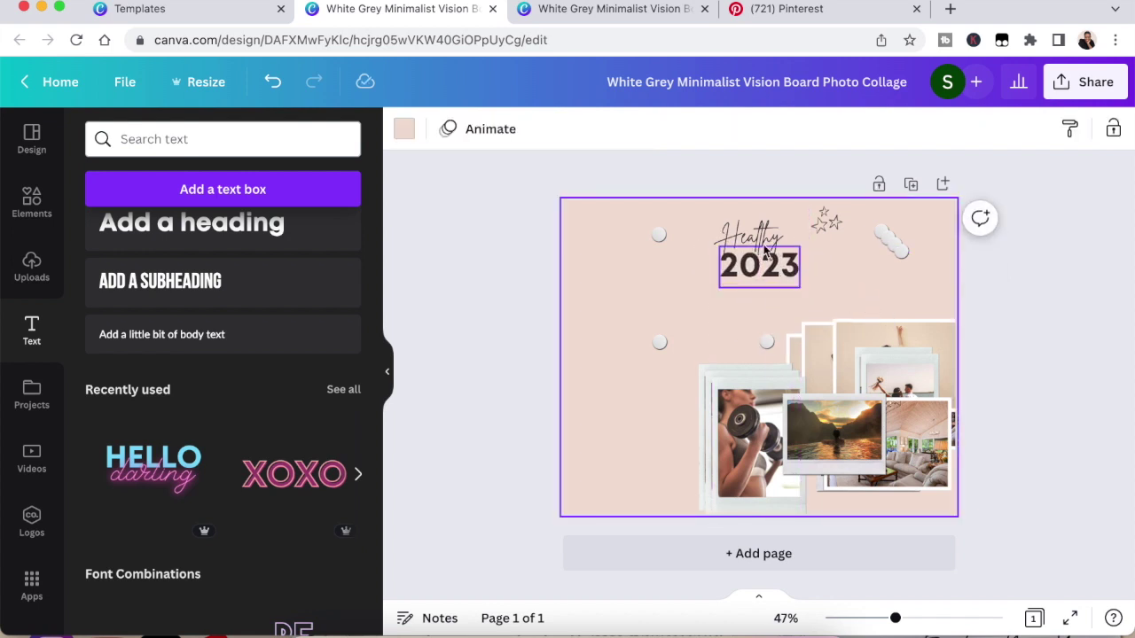
left_click(764, 251)
Enlarge the Healthy script title and shift 2023 slightly left beneath it
left_click(759, 233)
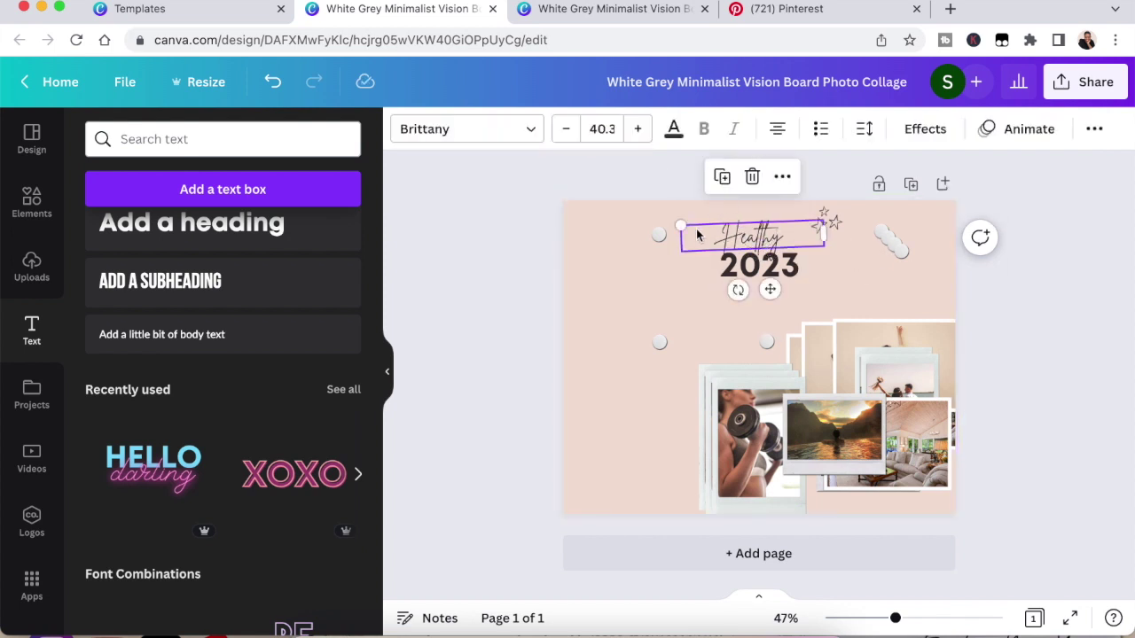
left_click_drag(680, 226, 659, 222)
left_click_drag(850, 212, 861, 209)
left_click(851, 281)
left_click_drag(759, 271, 748, 273)
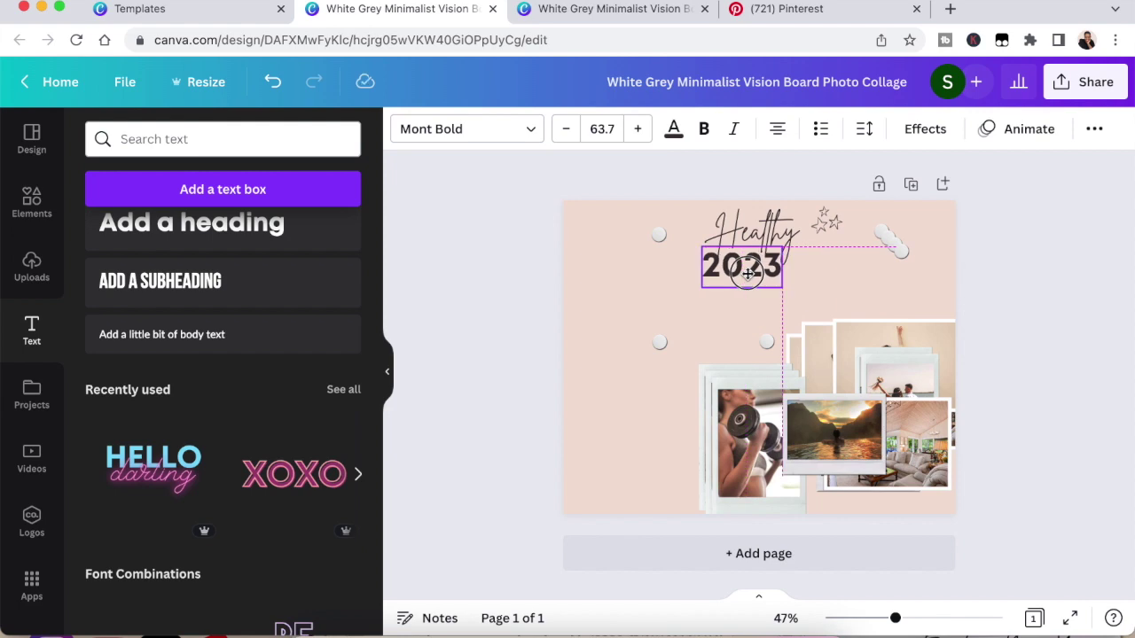
left_click(844, 268)
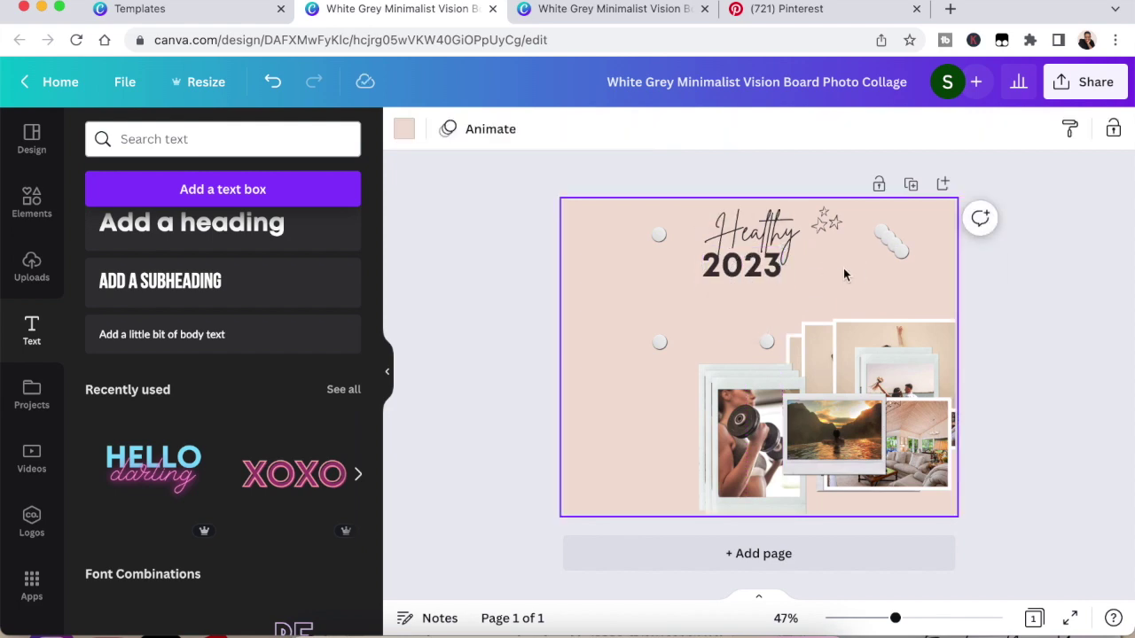
left_click(781, 233)
left_click(864, 129)
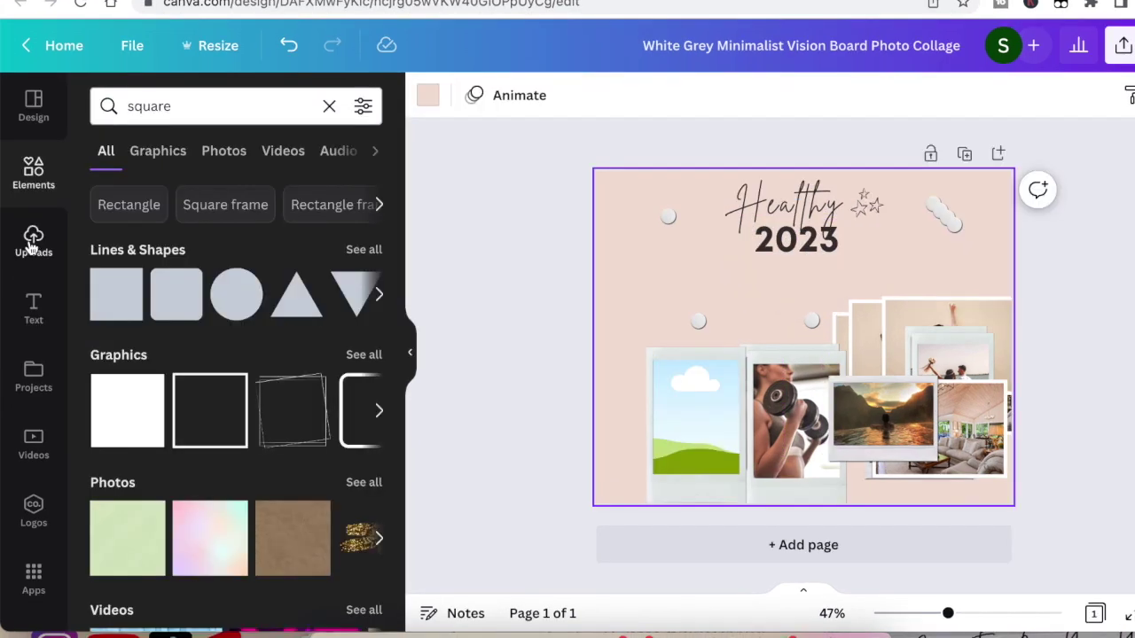
Place the red Romans 8:28 image from Uploads and shrink it into the polaroid frame
left_click(33, 241)
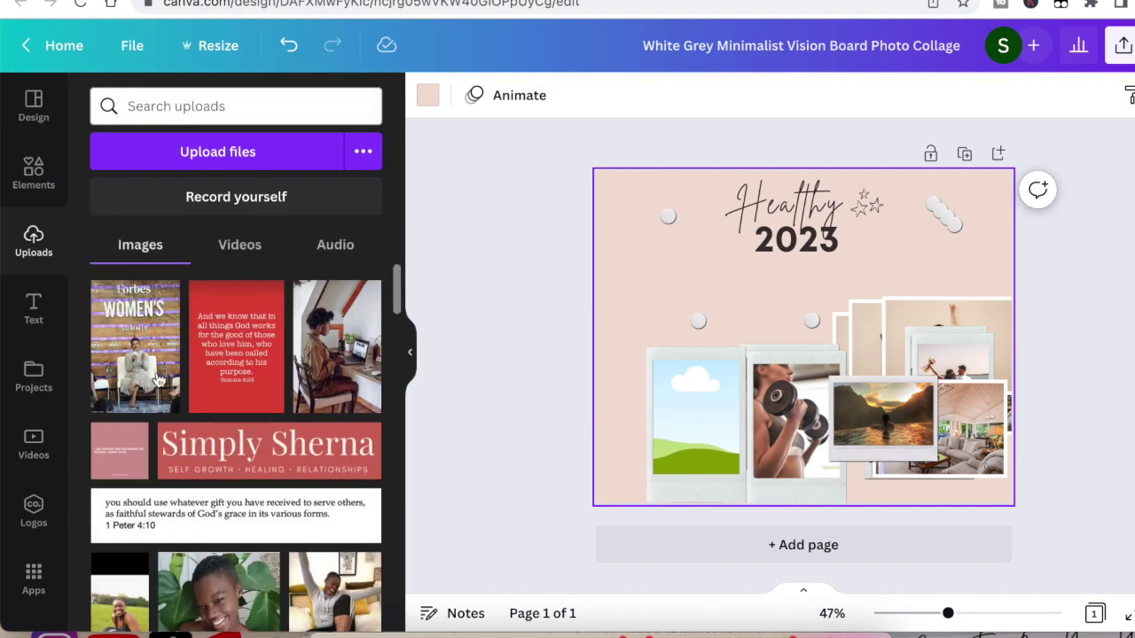
scroll(296, 415, "down", 5)
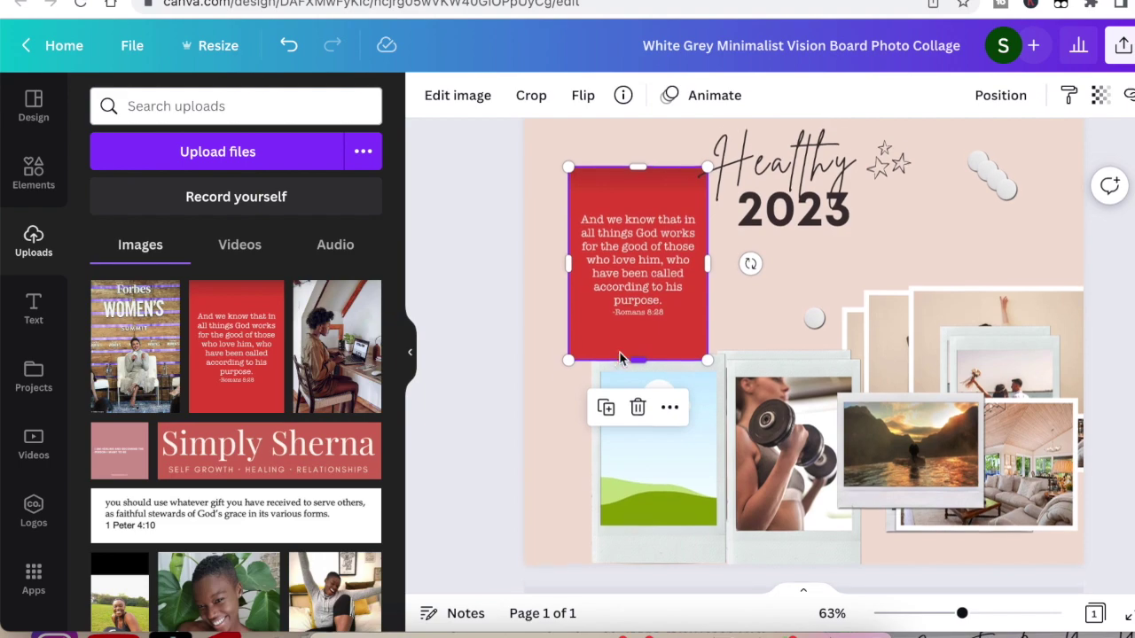
left_click_drag(707, 196, 695, 213)
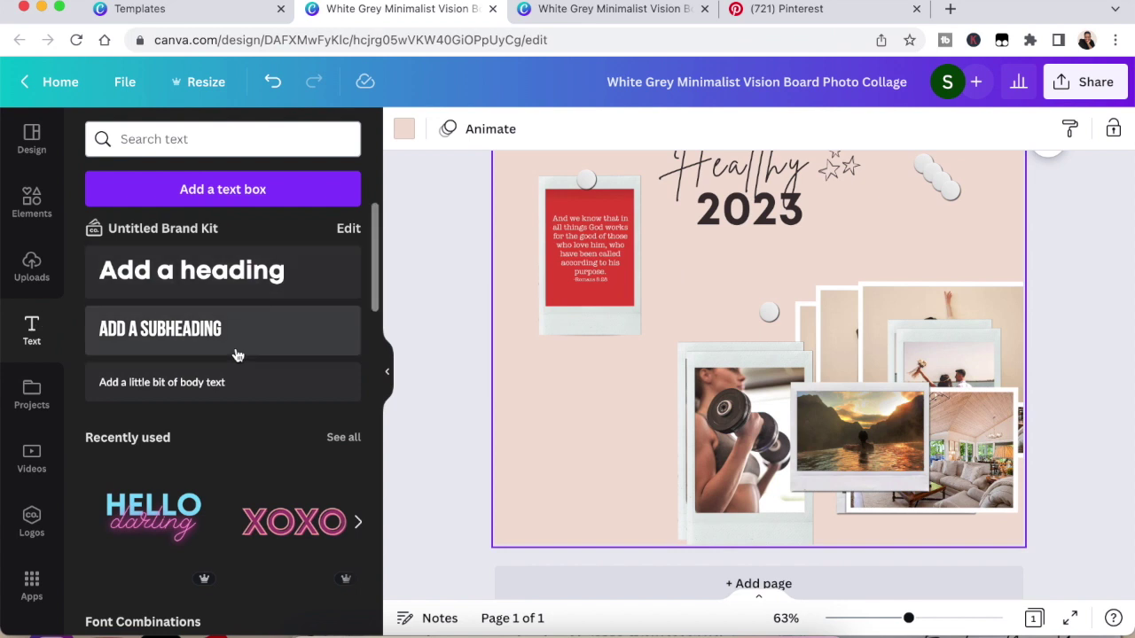
Add a subheading under the red scripture image reading 'DAILY WORD'
left_click(237, 353)
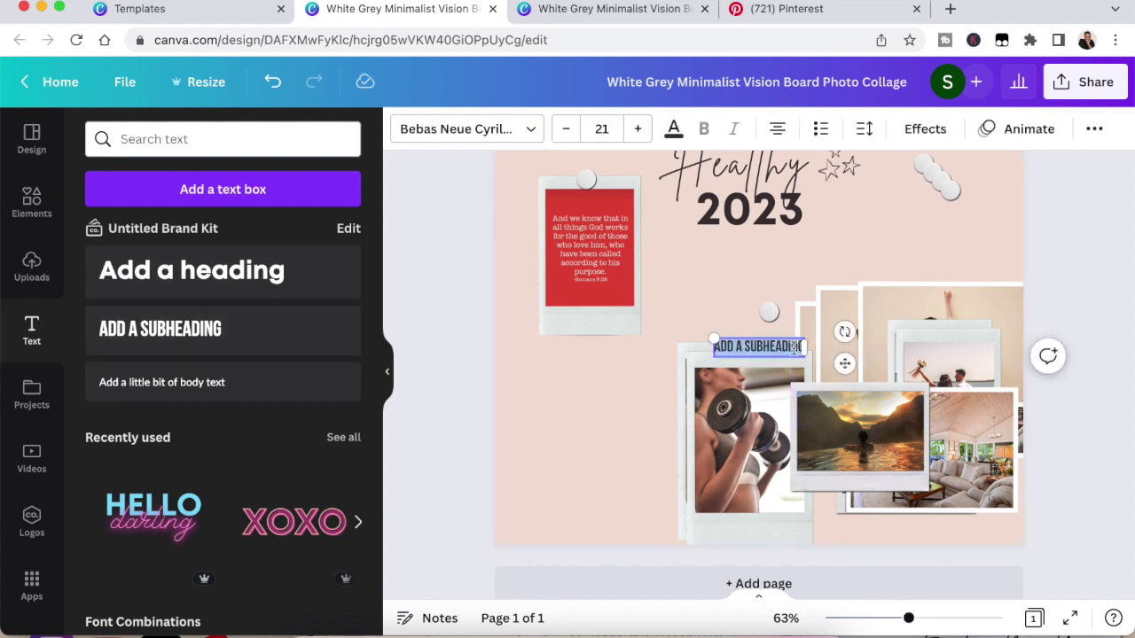
left_click_drag(844, 362, 676, 336)
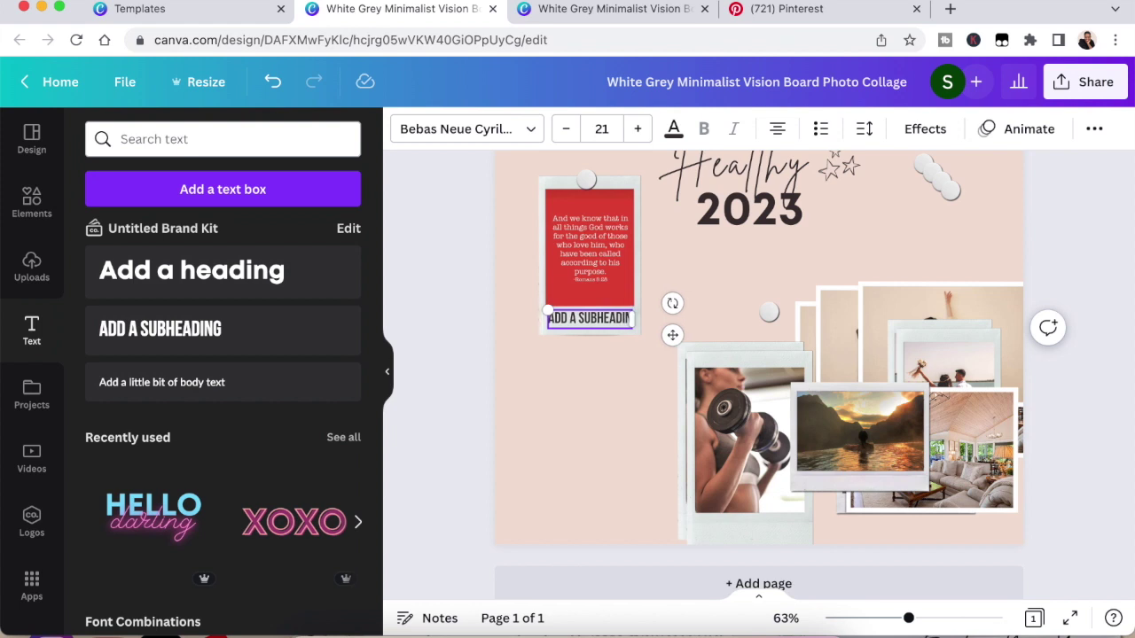
left_click_drag(547, 312, 572, 312)
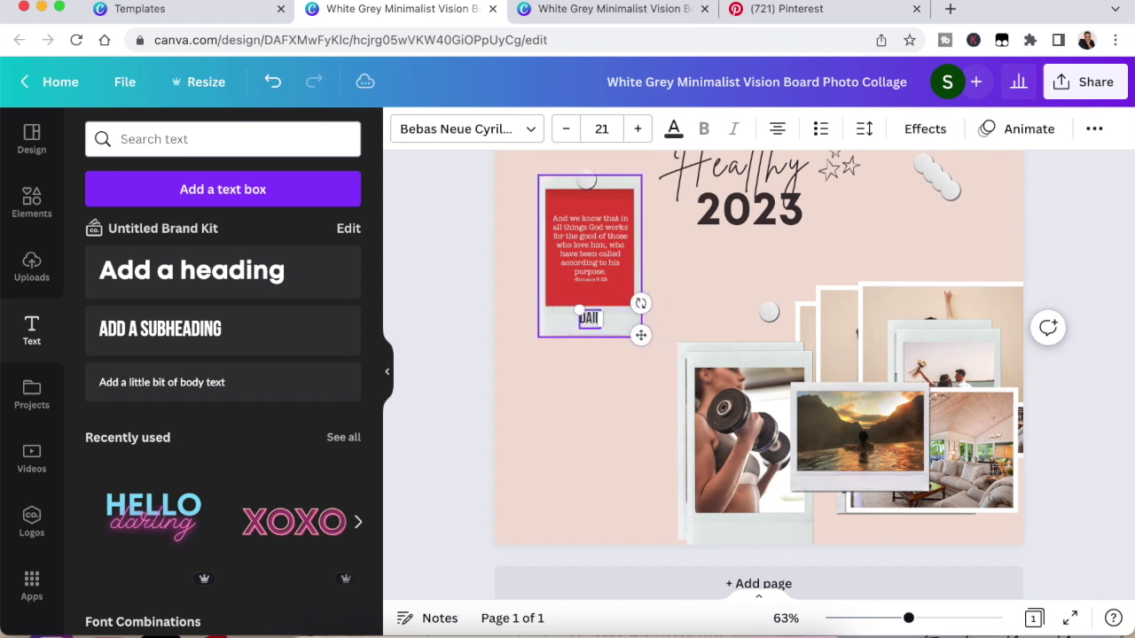
type("D")
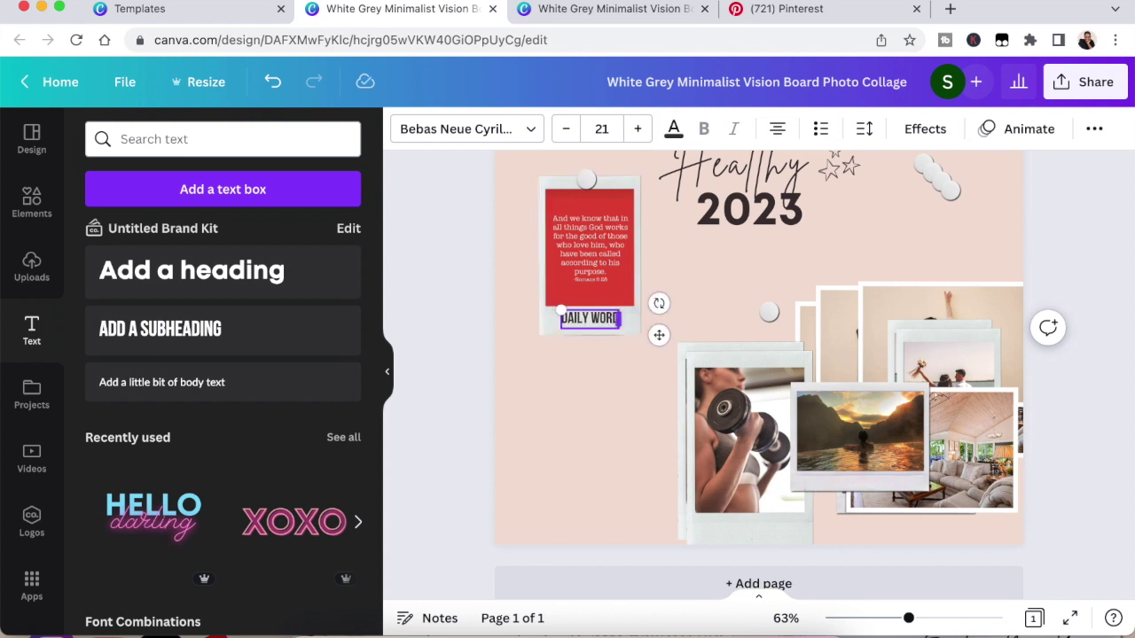
left_click(618, 384)
Add a 'SPIRITUAL GROWTH' heading above the card, then shift both down-left together
scroll(618, 384, "up", 2)
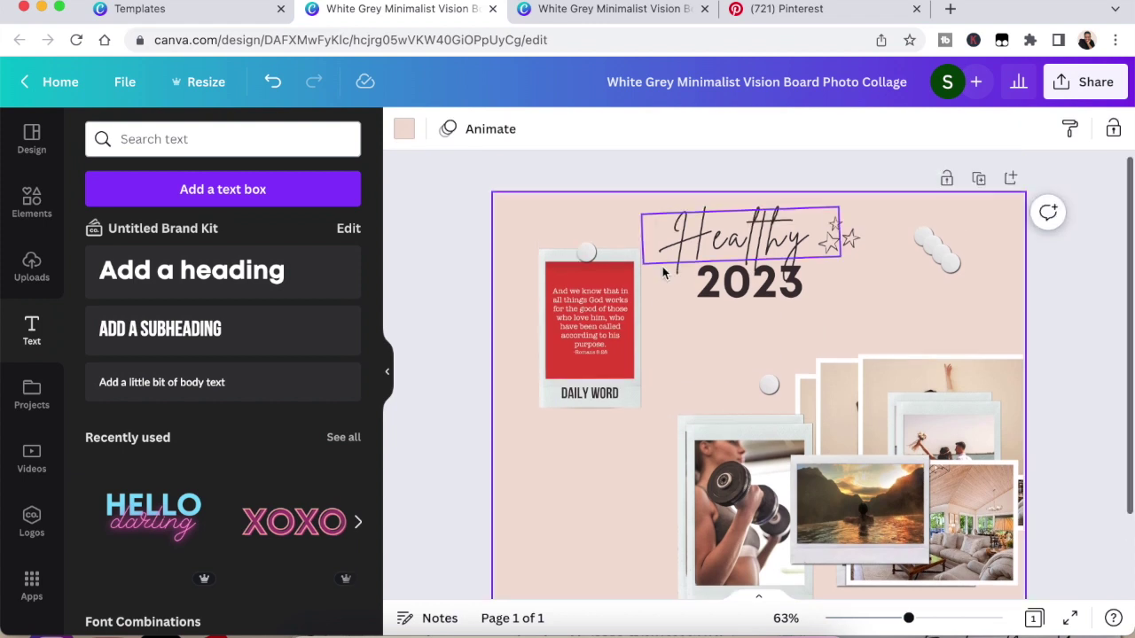
left_click(296, 253)
key("BackSpace")
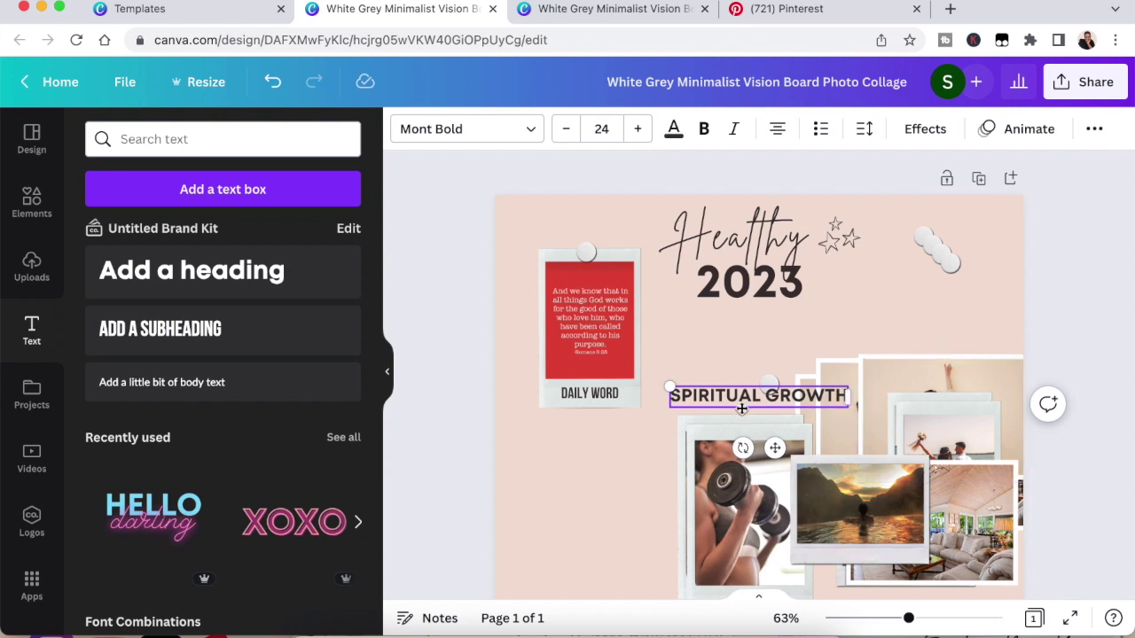
left_click_drag(770, 438, 604, 279)
left_click(590, 337, "shift")
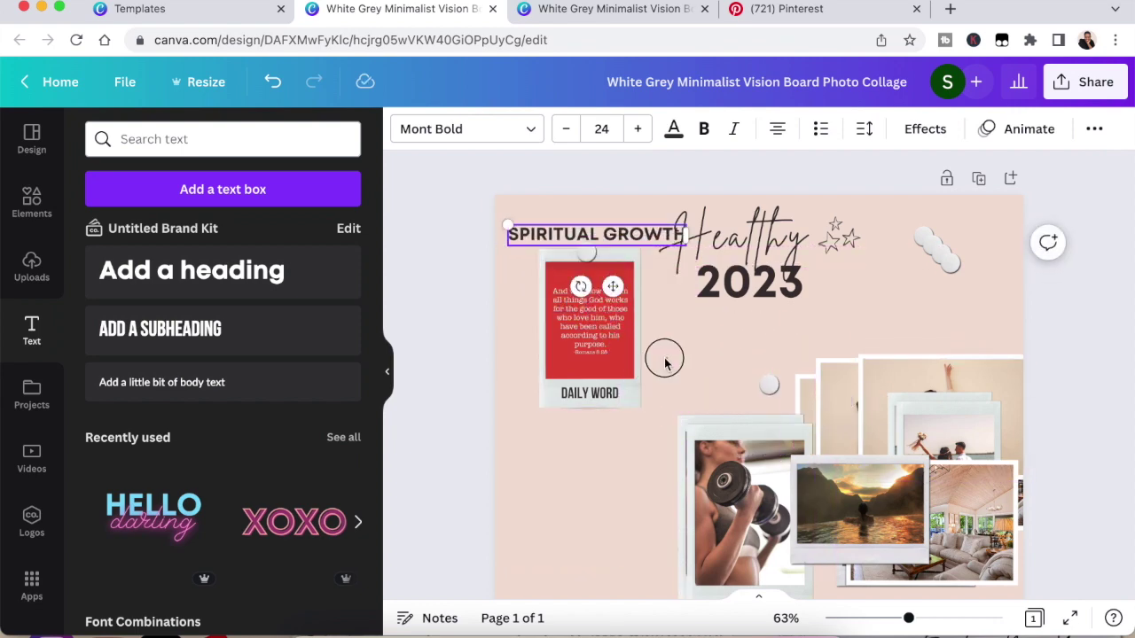
left_click_drag(590, 337, 572, 388)
Add a copy of the dumbbell photo from Uploads beside the original
left_click(34, 268)
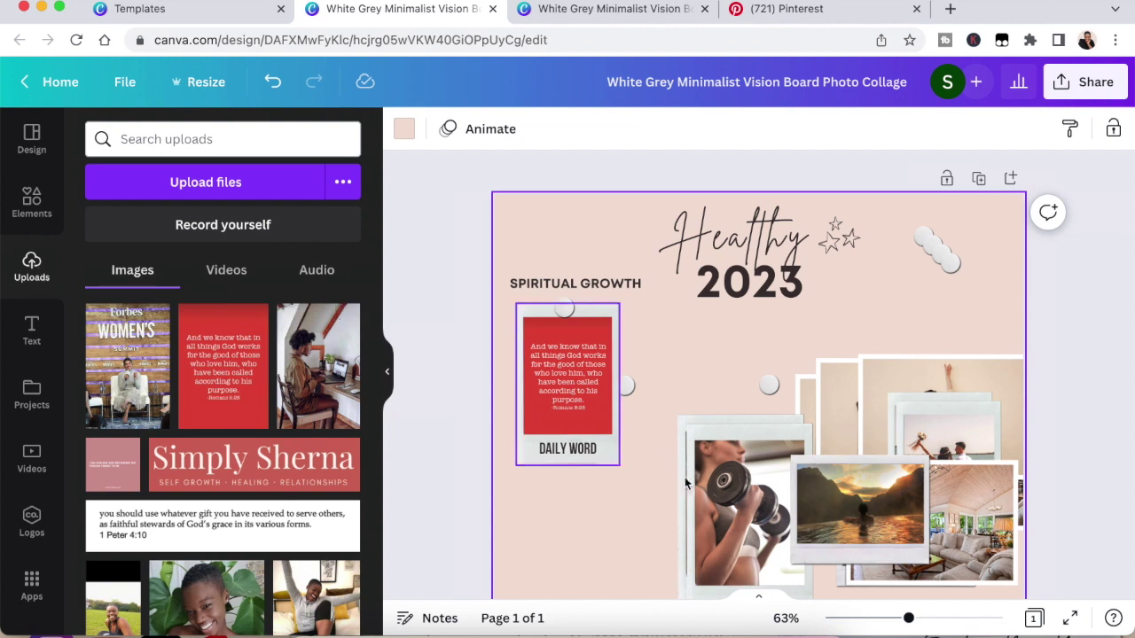
left_click_drag(679, 476, 566, 510)
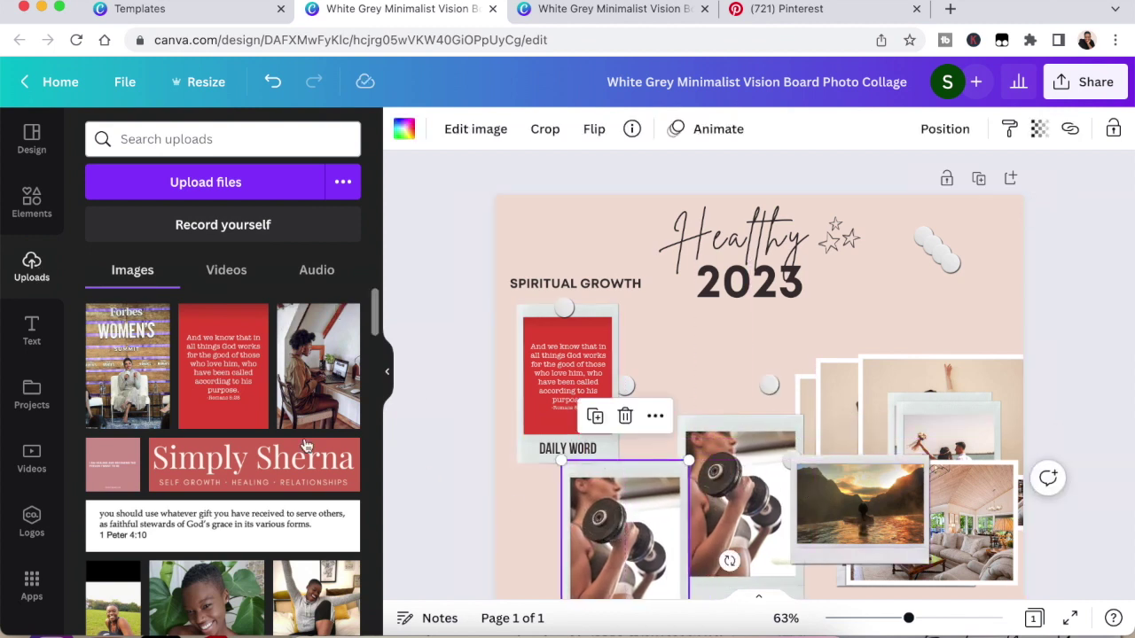
scroll(190, 525, "down", 3)
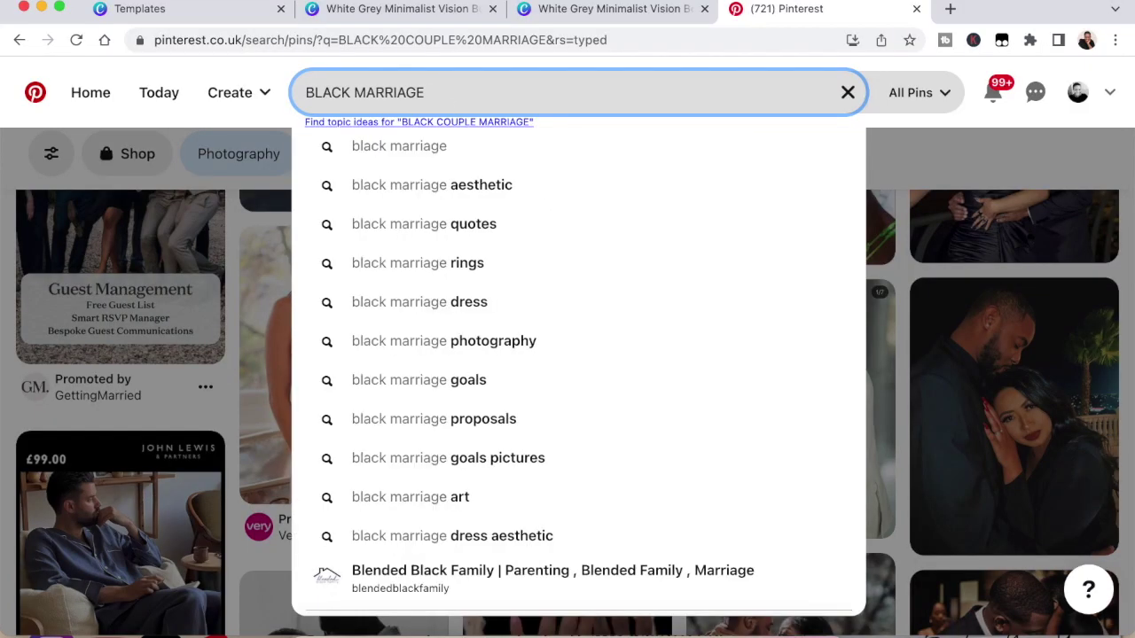
Search Pinterest for 'black marriage photography' and download the embracing wedding couple image
left_click(458, 342)
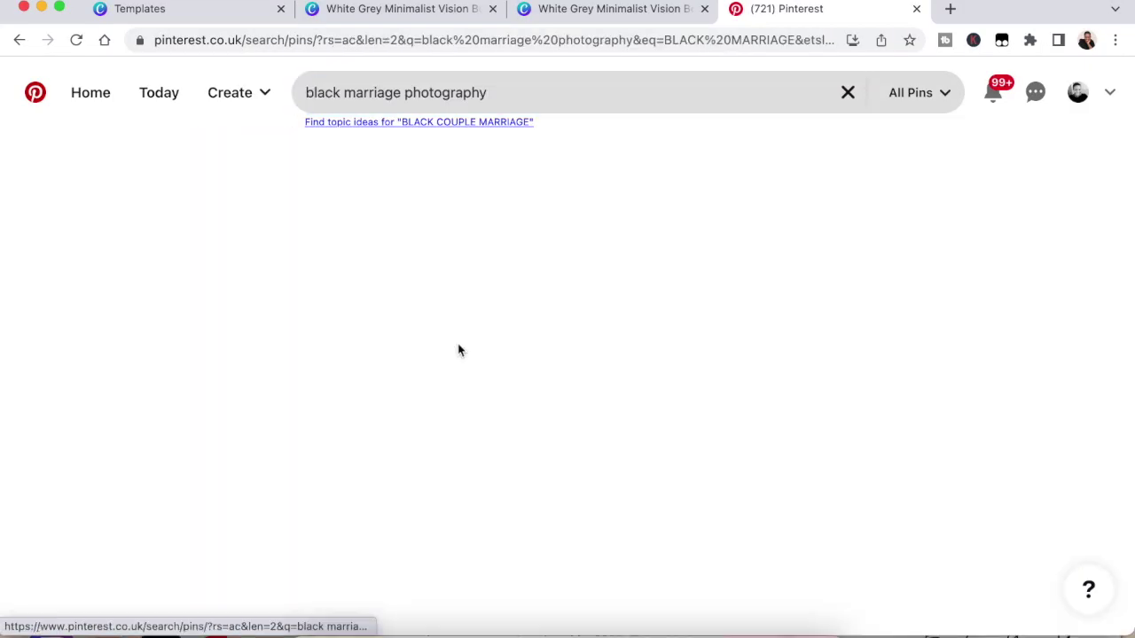
scroll(458, 350, "down", 10)
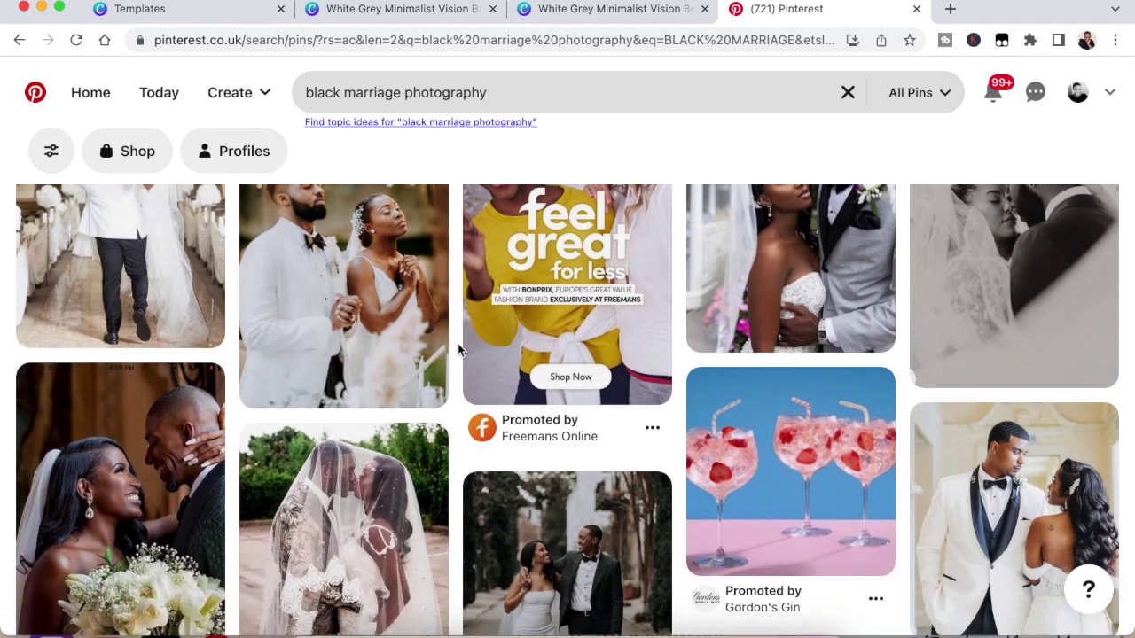
scroll(457, 343, "down", 8)
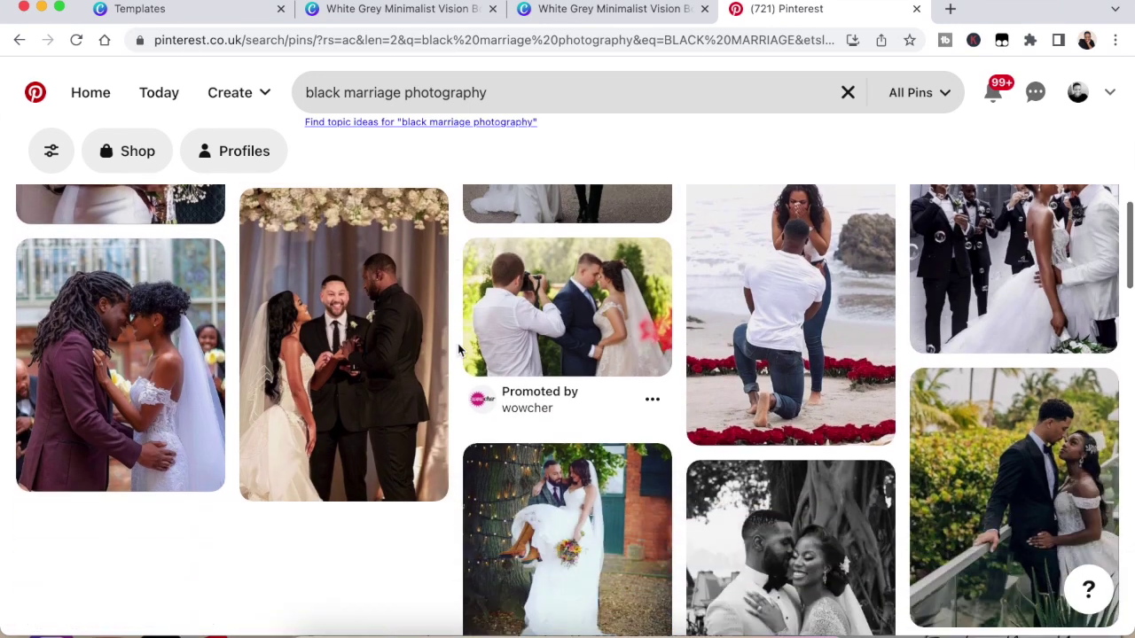
scroll(457, 349, "down", 3)
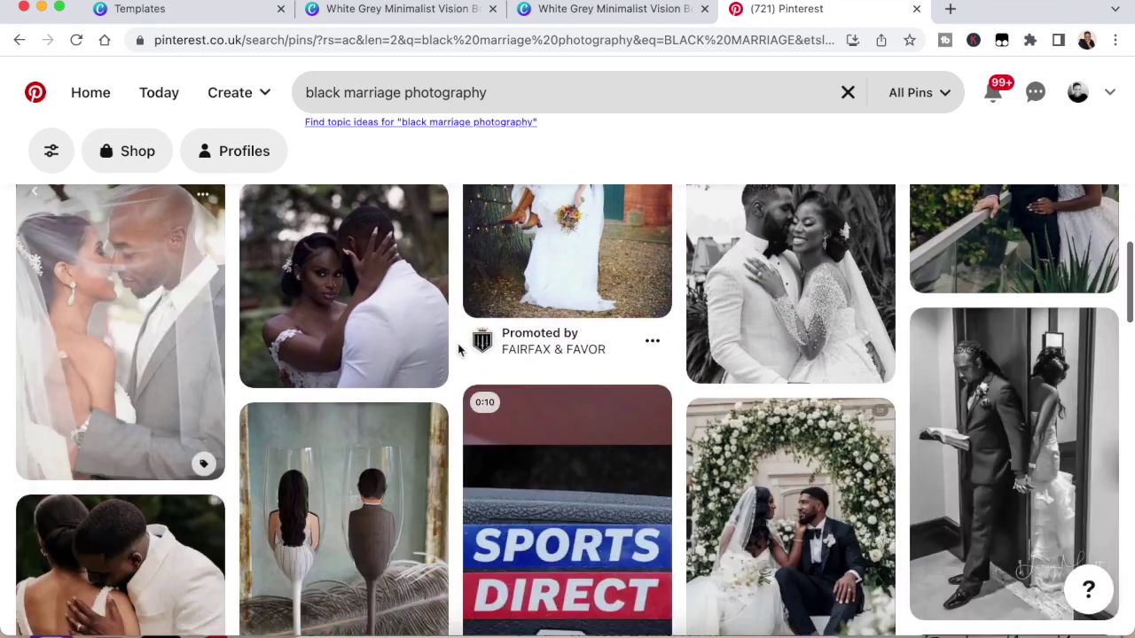
scroll(458, 348, "down", 2)
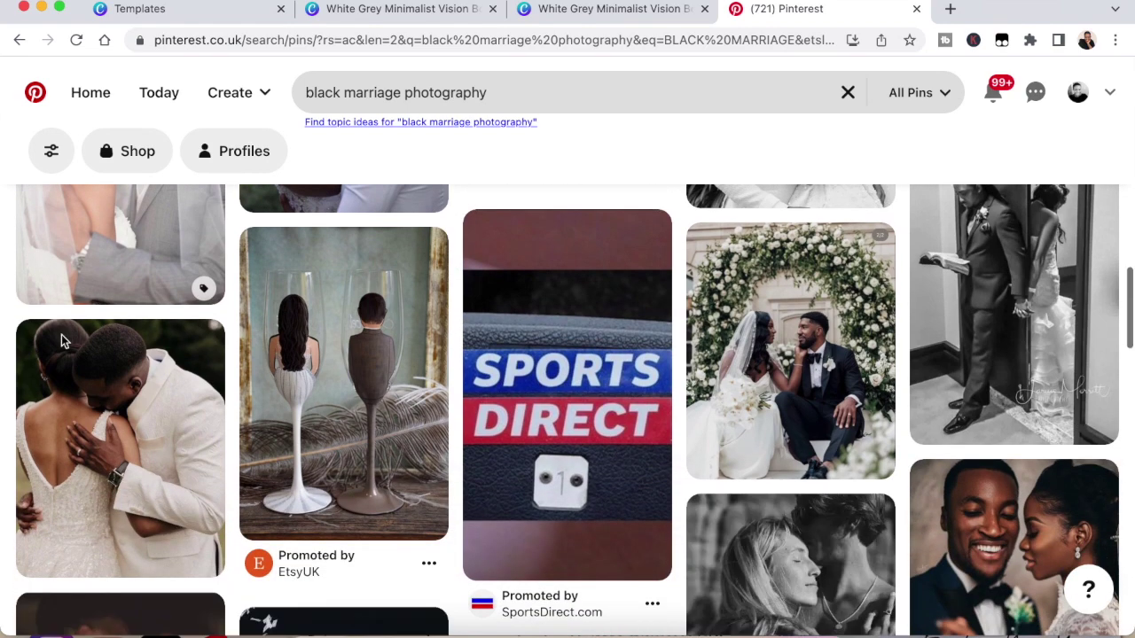
left_click(115, 441)
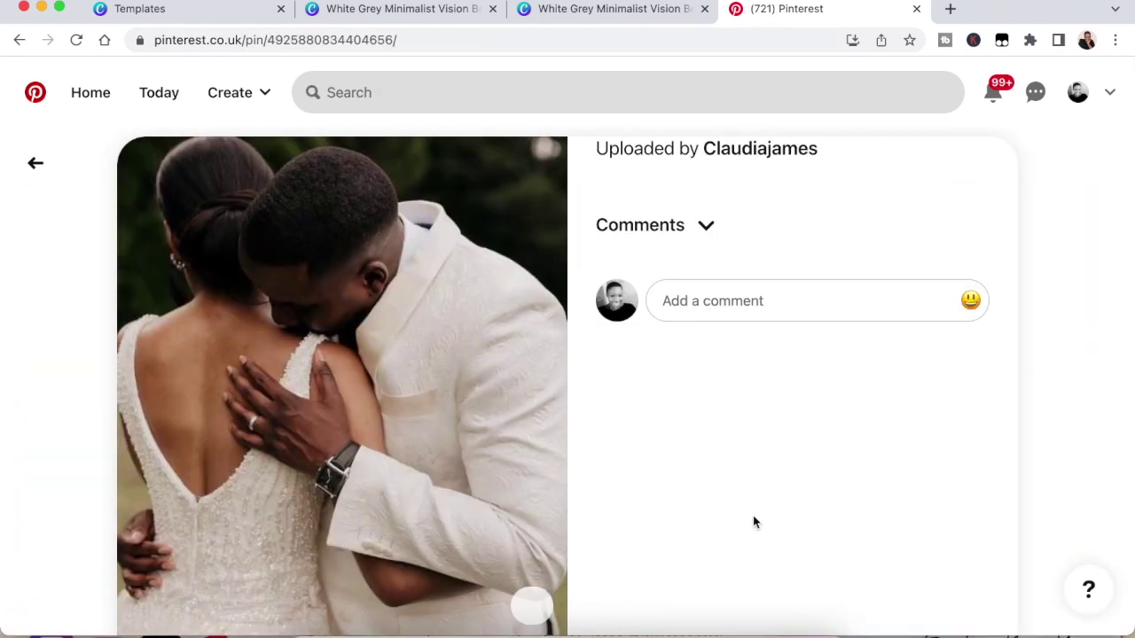
left_click(620, 195)
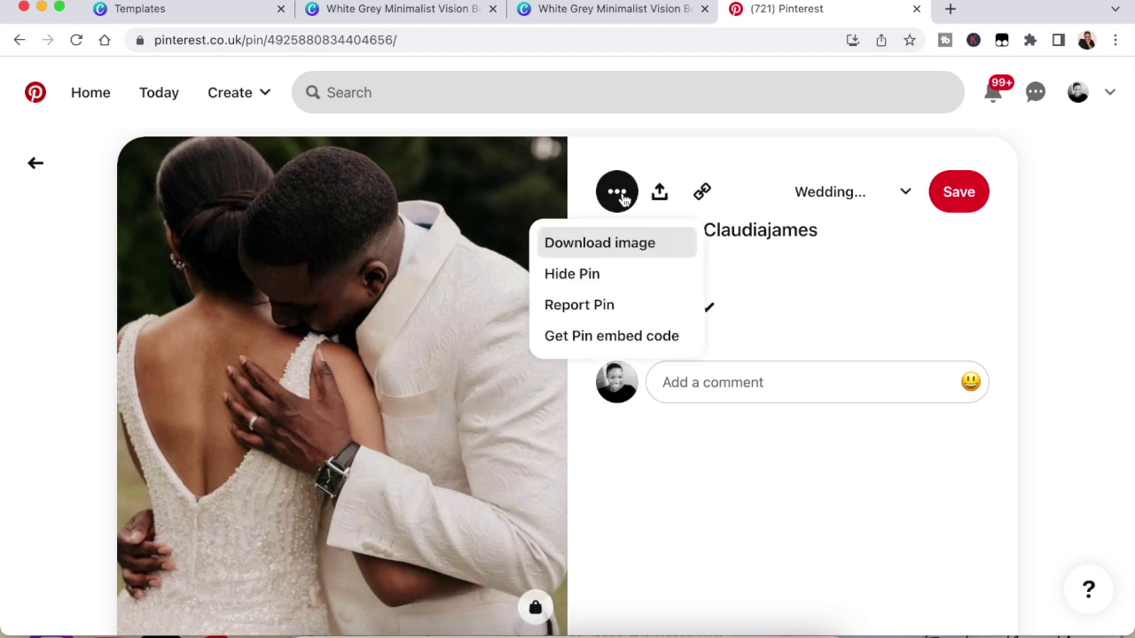
left_click(612, 248)
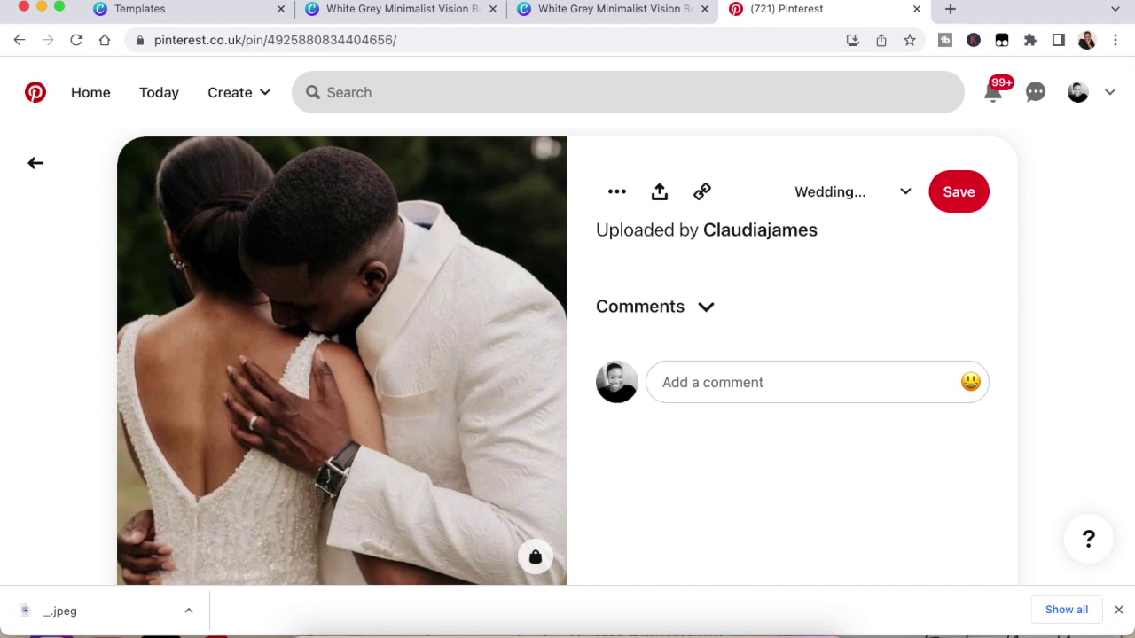
left_click(142, 613)
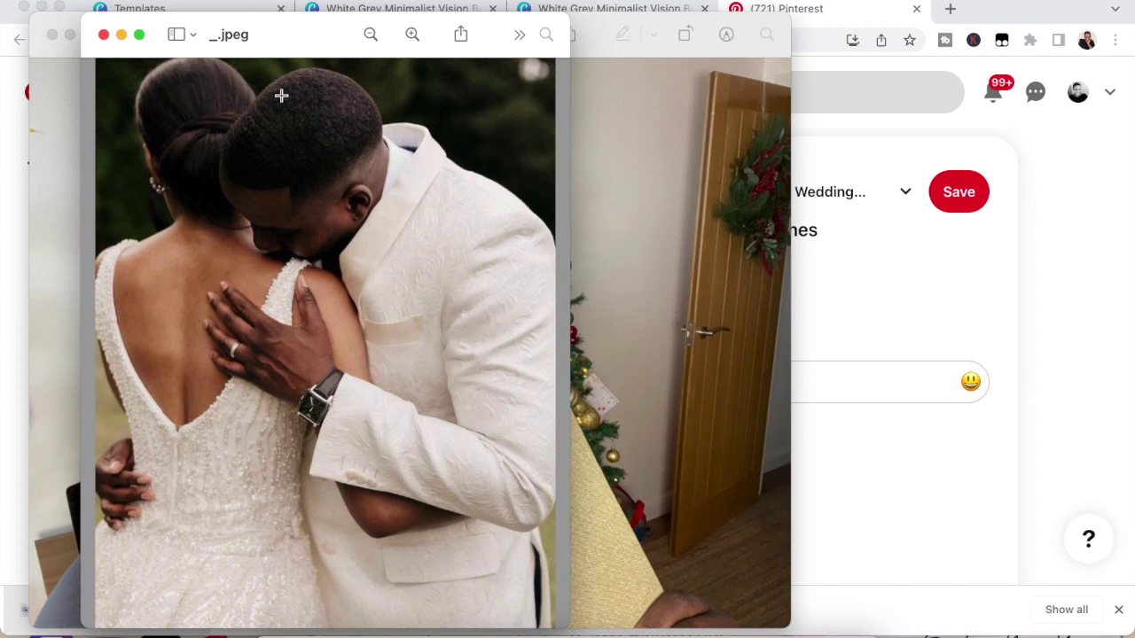
Rename the downloaded image 'BLACK MARRIED COUPLE', save it in the Vision Board folder, and close it
left_click(53, 34)
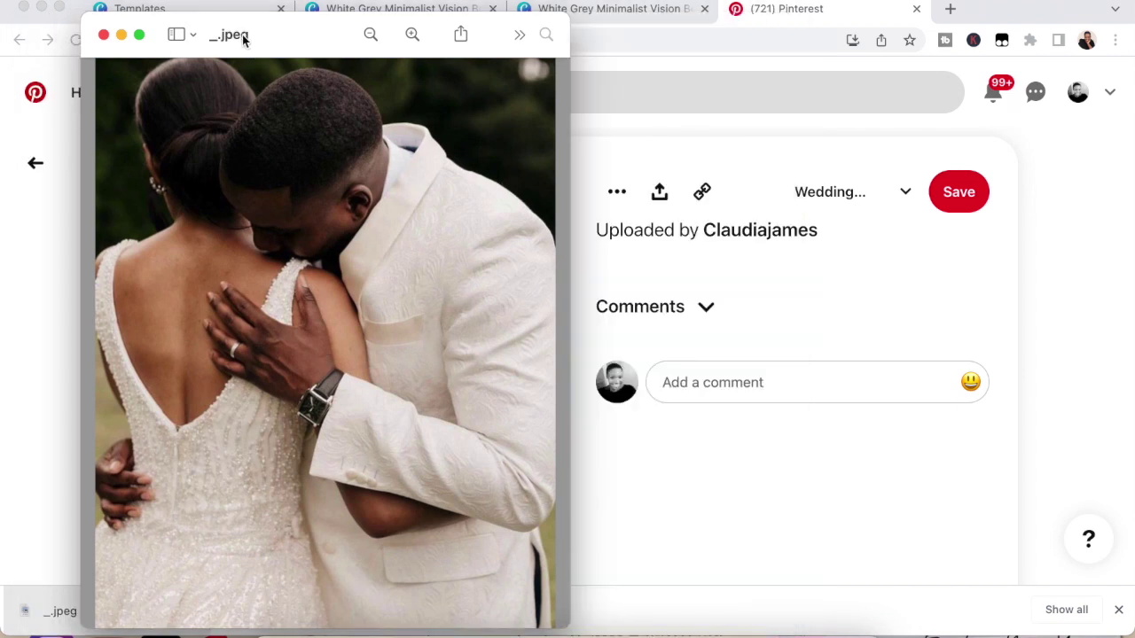
left_click(239, 35)
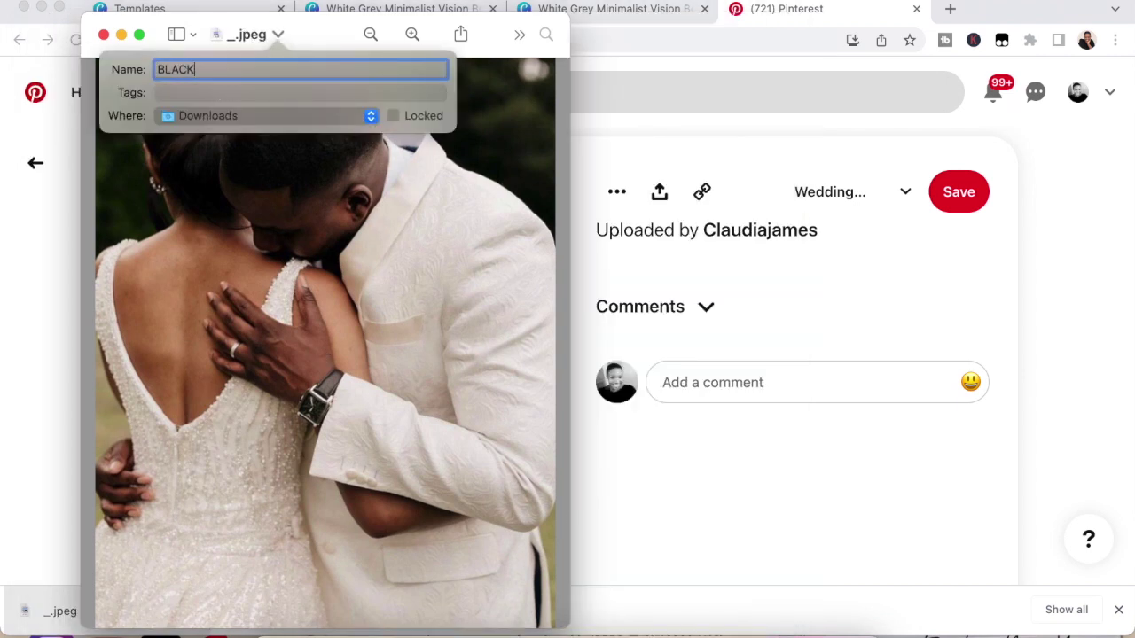
left_click(230, 121)
left_click(230, 443)
key("Return")
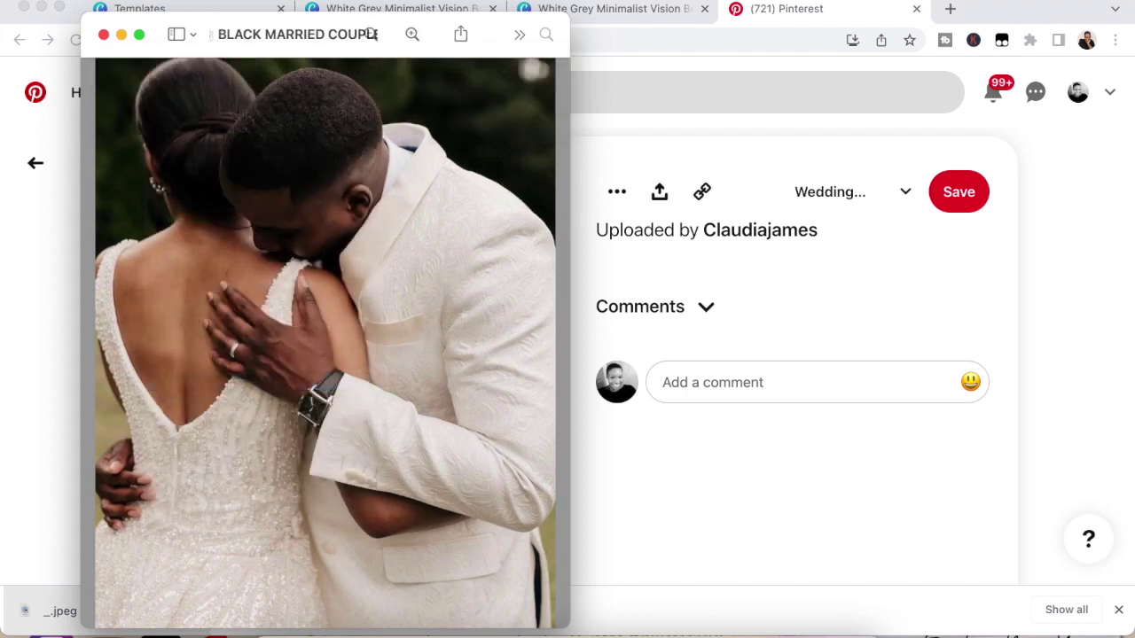
left_click(103, 34)
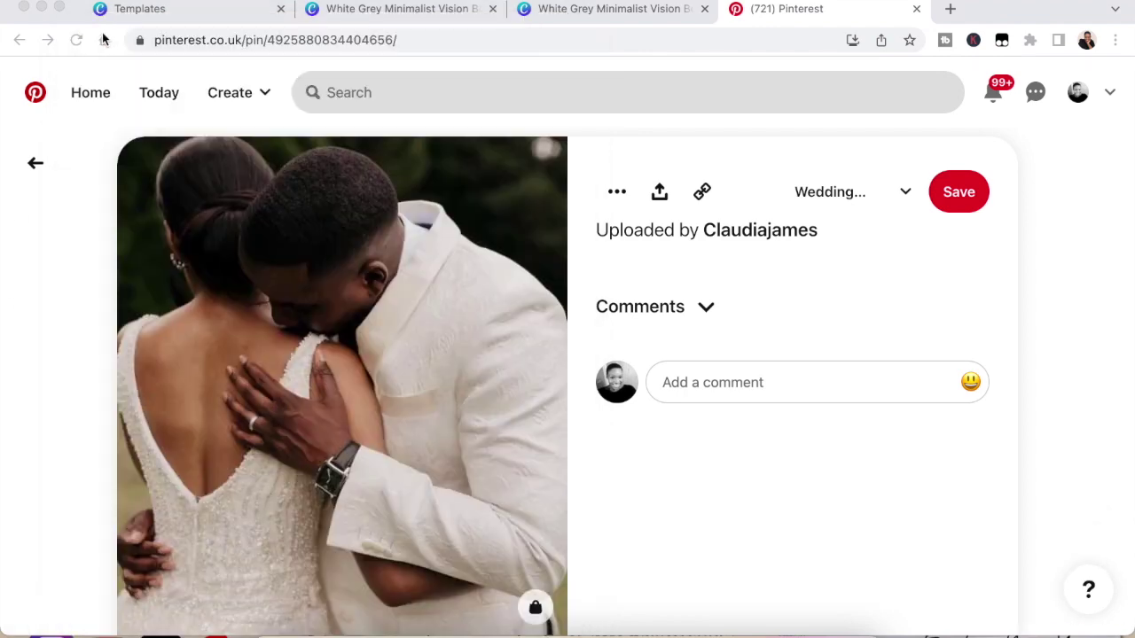
left_click(646, 14)
Upload the BLACK MARRIED COUPLE image from the computer to the Healthy 2023 board
left_click(432, 18)
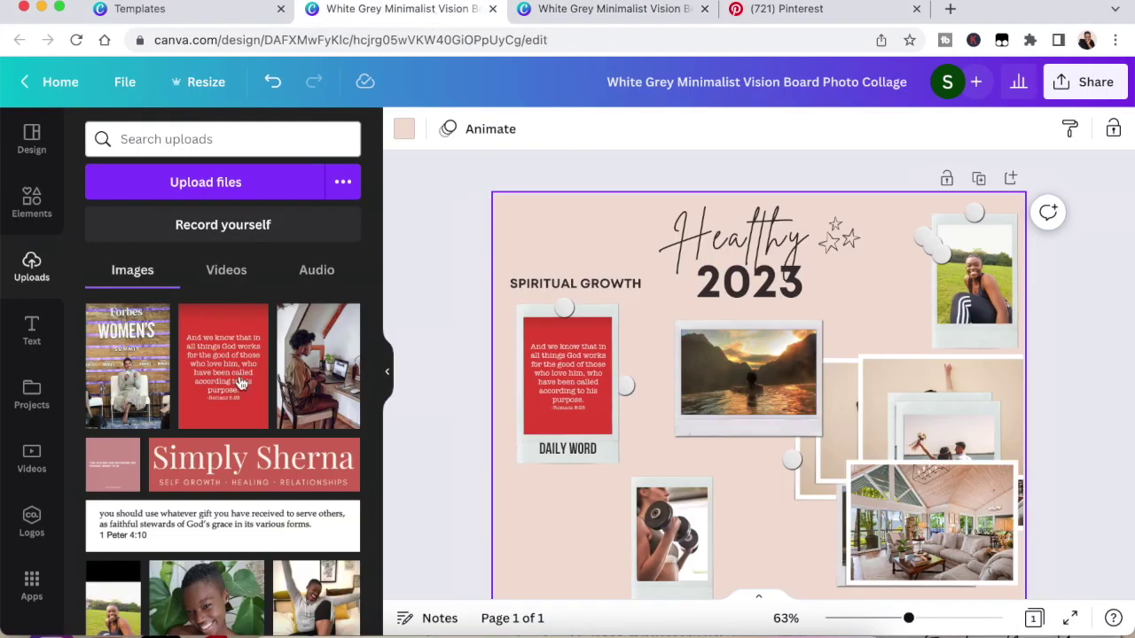
left_click(206, 184)
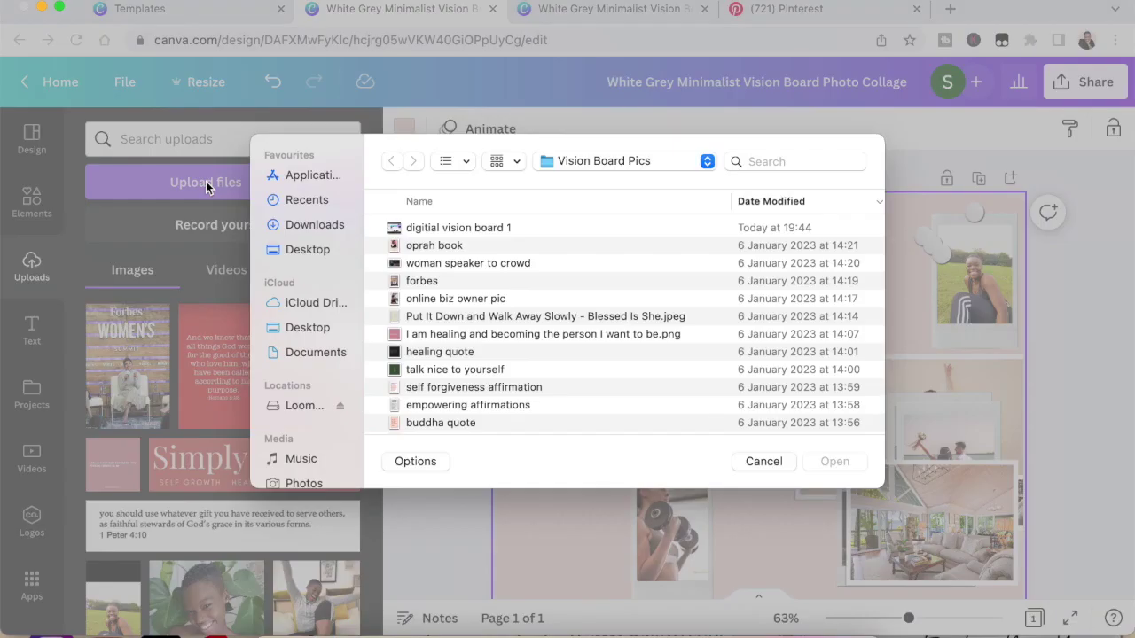
left_click(481, 228)
left_click(833, 462)
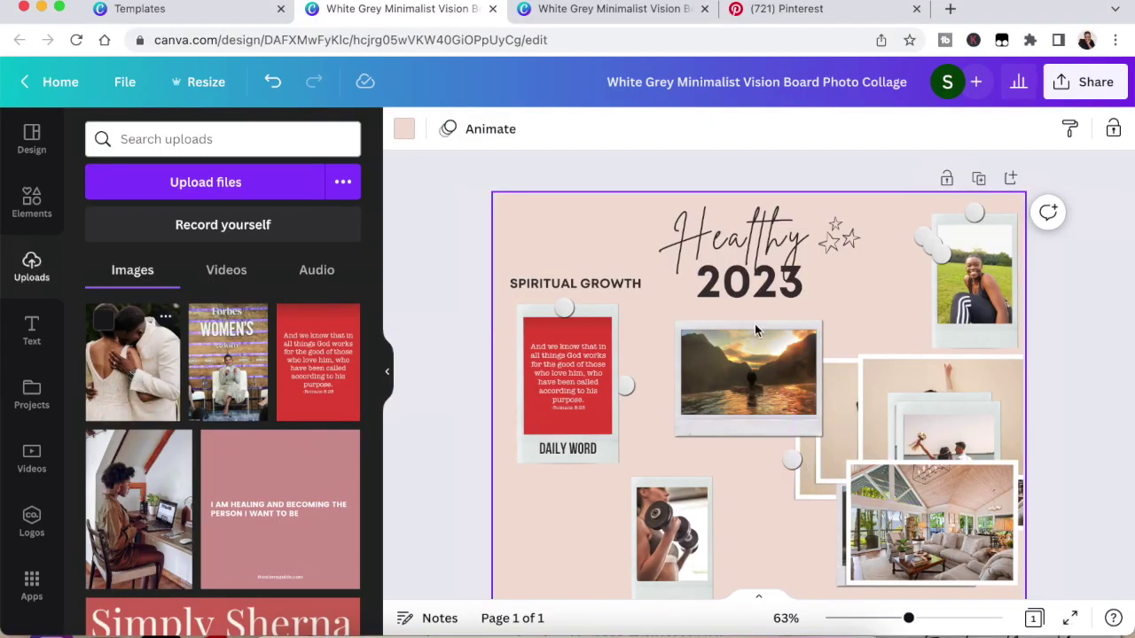
Move the stacked frames down-right, enlarge the sunset frame and fill it with the couple photo
left_click_drag(867, 358, 882, 527)
left_click(802, 359)
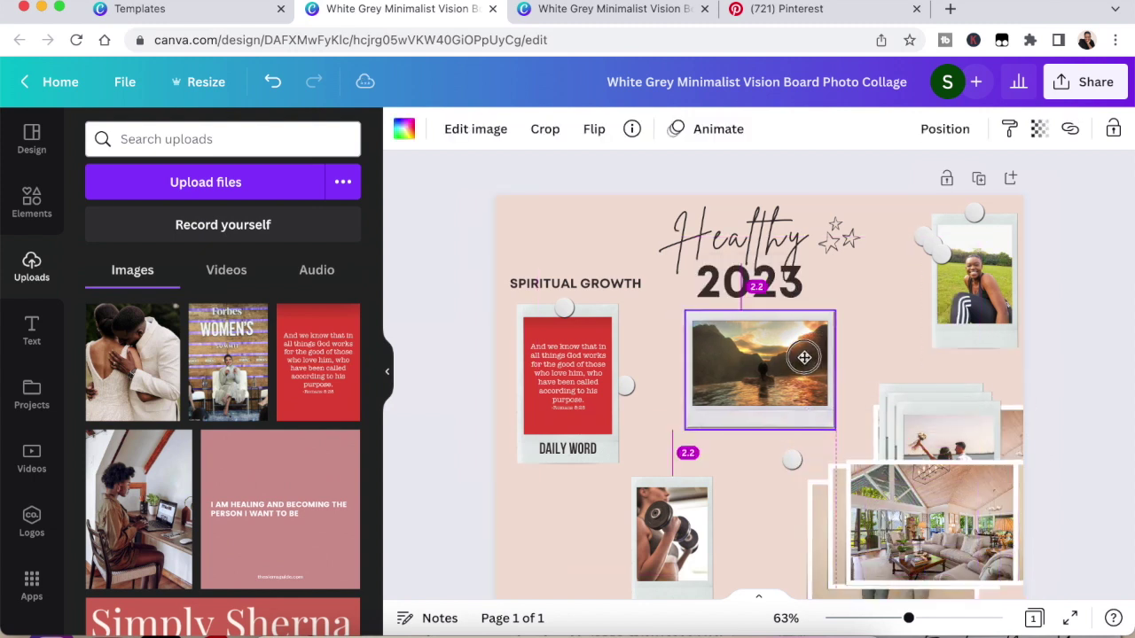
left_click_drag(829, 429, 842, 435)
left_click_drag(678, 434, 776, 409)
left_click(104, 375)
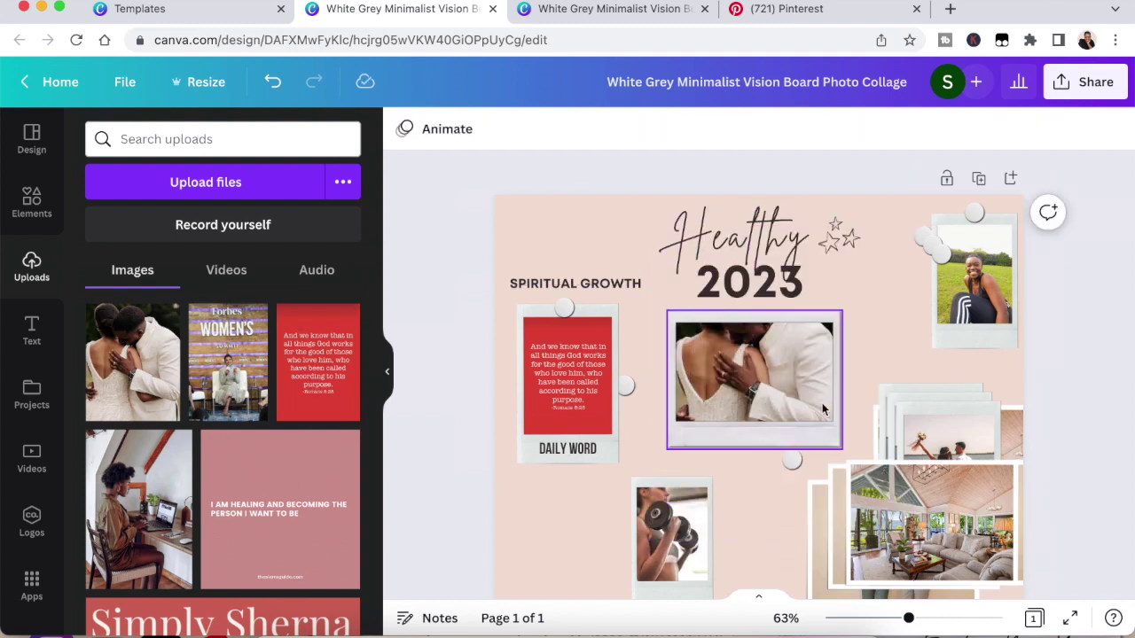
left_click(853, 383)
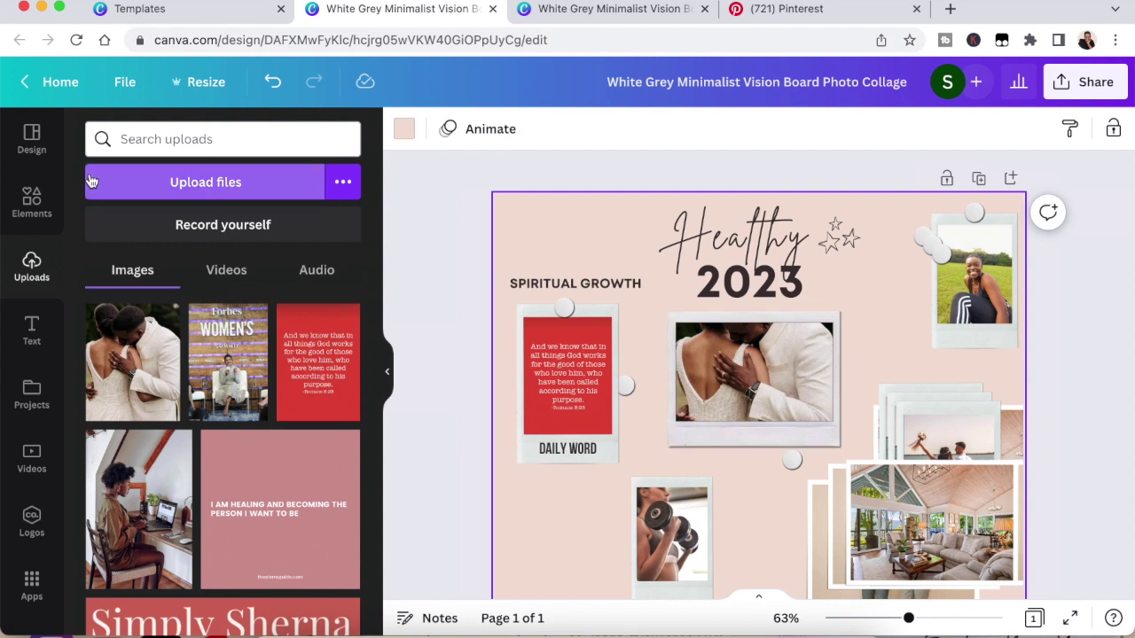
Add a subheading reading 'HEALTHY LIFE-LONG MARRIAGE' on the couple polaroid's bottom strip
left_click(41, 342)
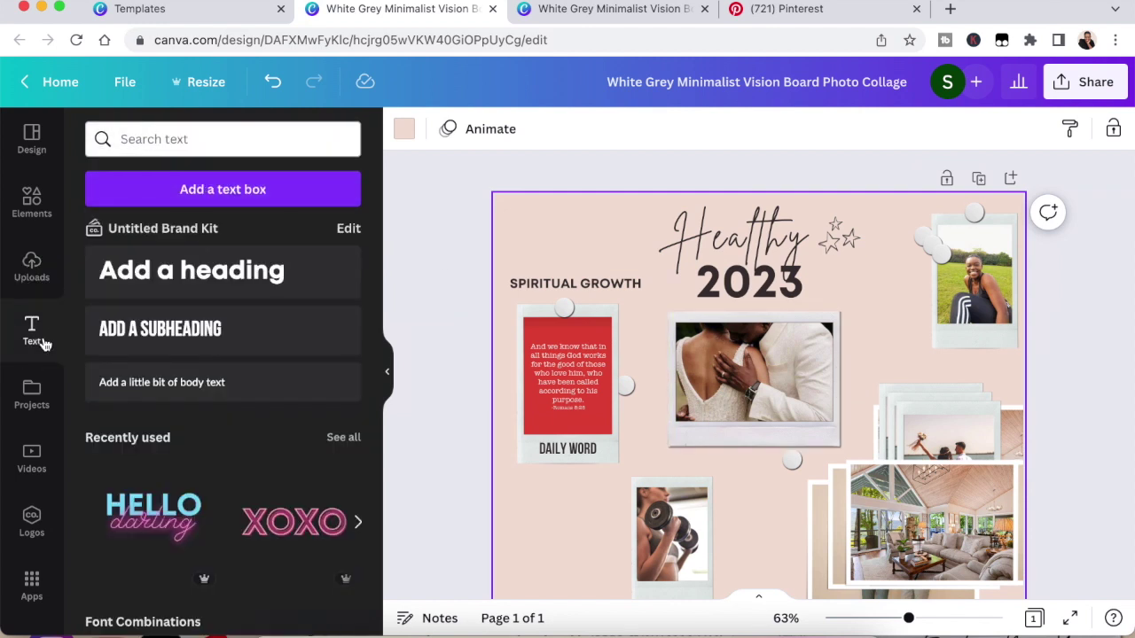
left_click(306, 341)
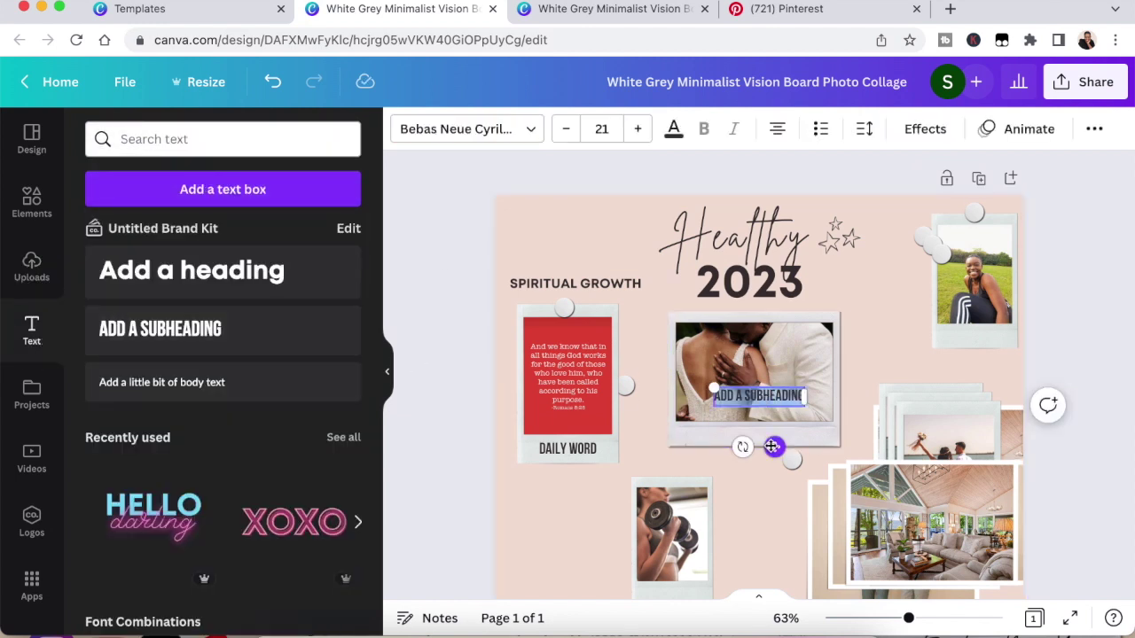
left_click_drag(772, 446, 768, 481)
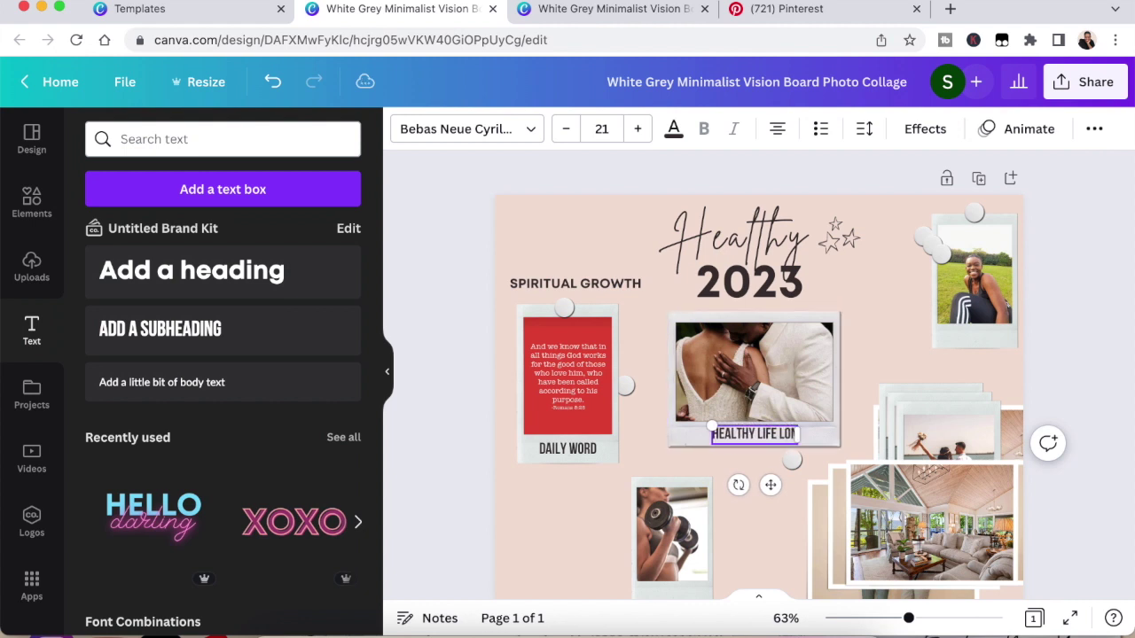
left_click(784, 533)
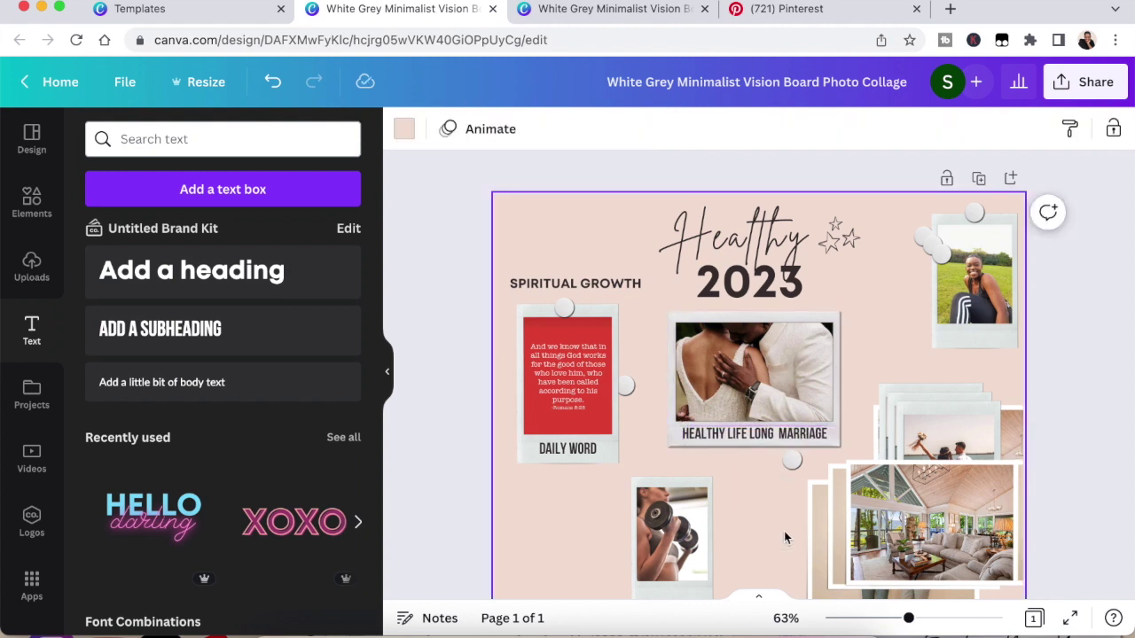
left_click(749, 434)
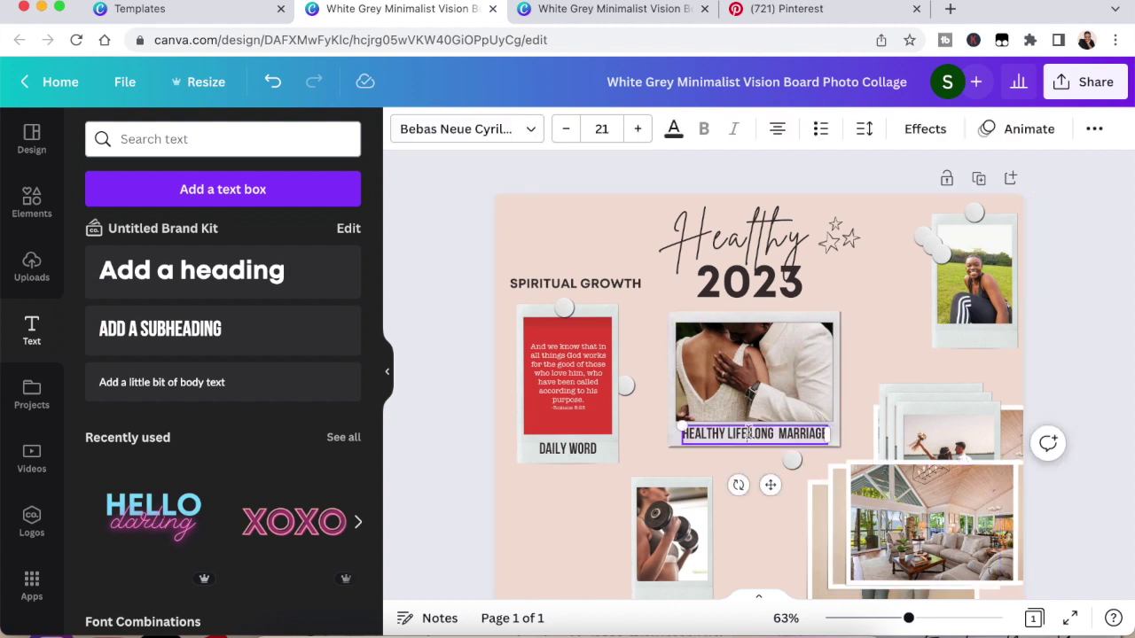
left_click(773, 512)
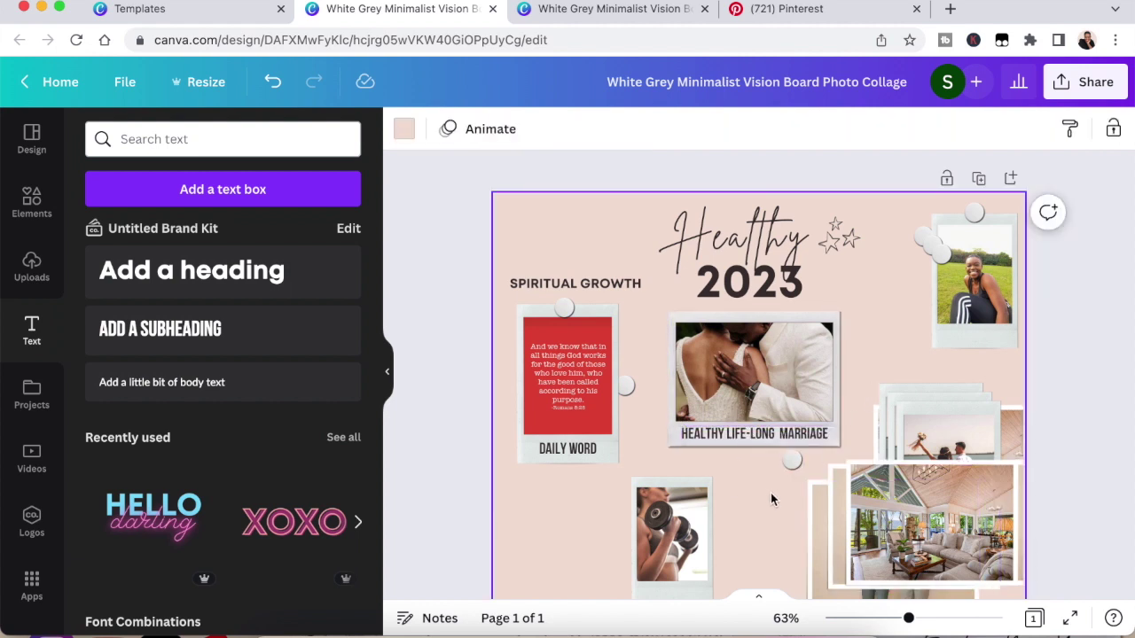
left_click(803, 432)
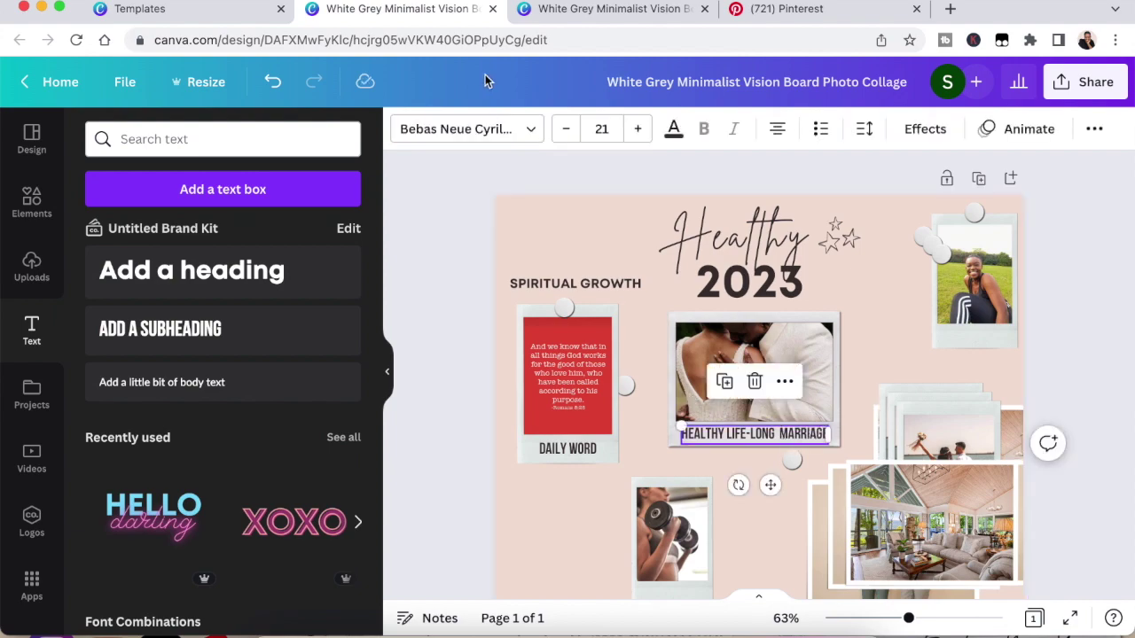
left_click(530, 132)
Browse Pinterest's healing quotes, open the 'I Am Worthy of An Amazing Life' pin, and return to Canva
left_click(787, 8)
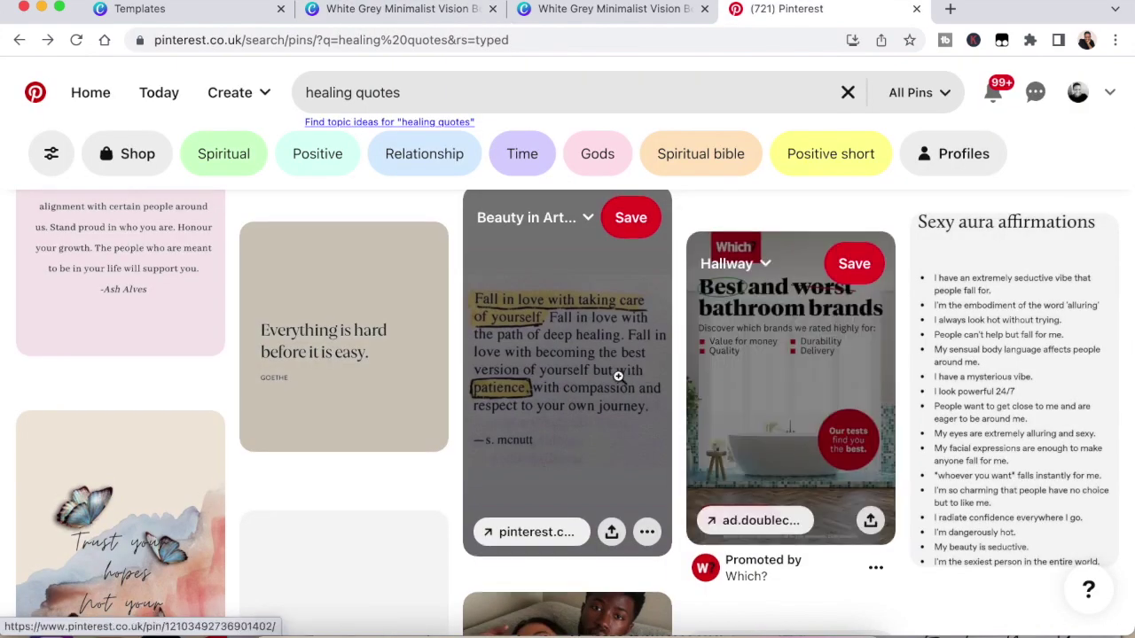
scroll(615, 375, "down", 4)
scroll(618, 379, "down", 2)
scroll(618, 380, "up", 2)
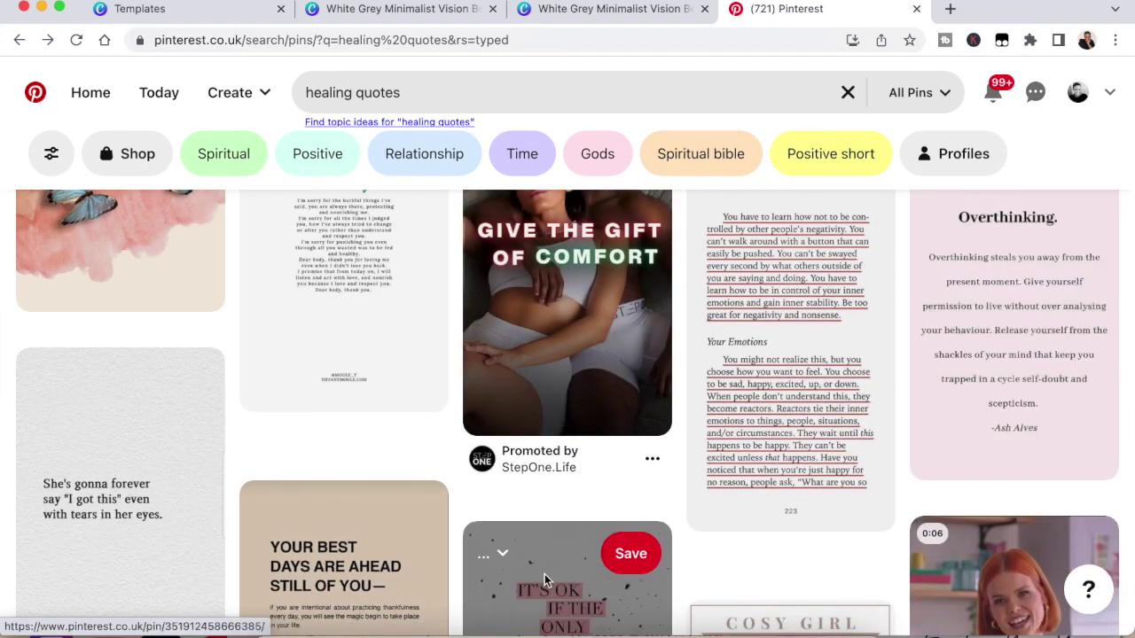
scroll(544, 574, "down", 3)
scroll(545, 574, "down", 6)
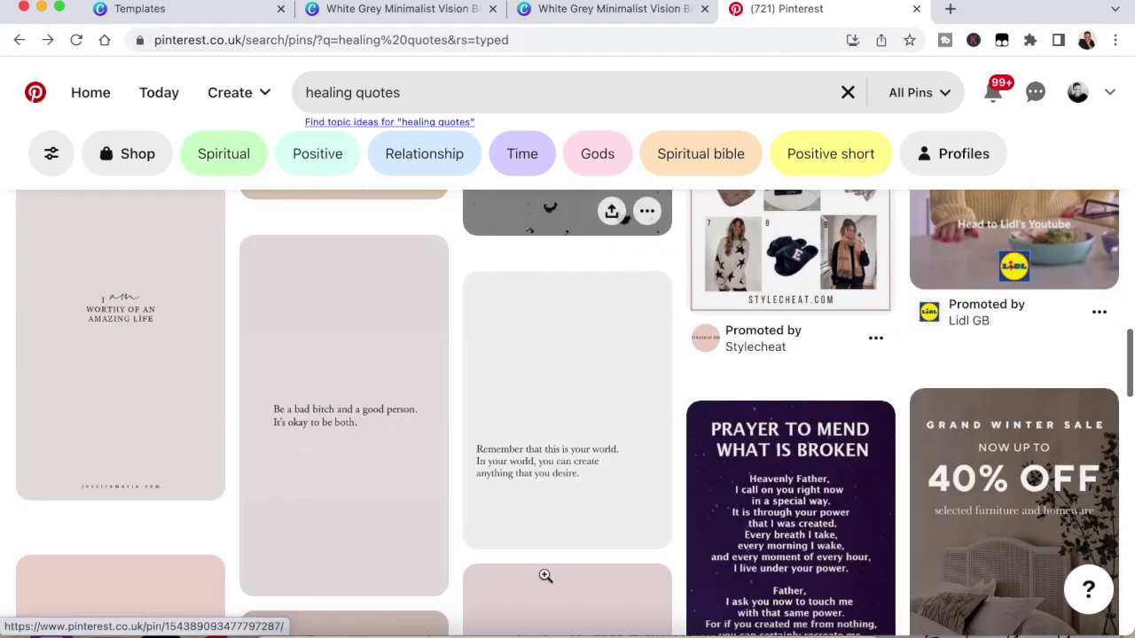
scroll(134, 277, "up", 1)
left_click(127, 298)
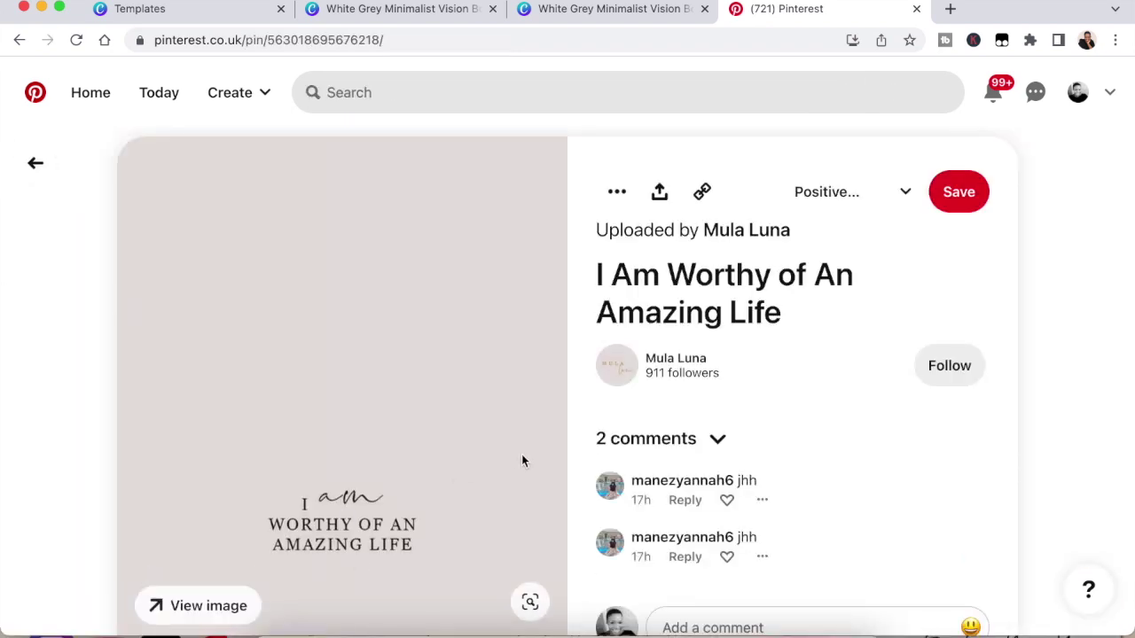
left_click(408, 13)
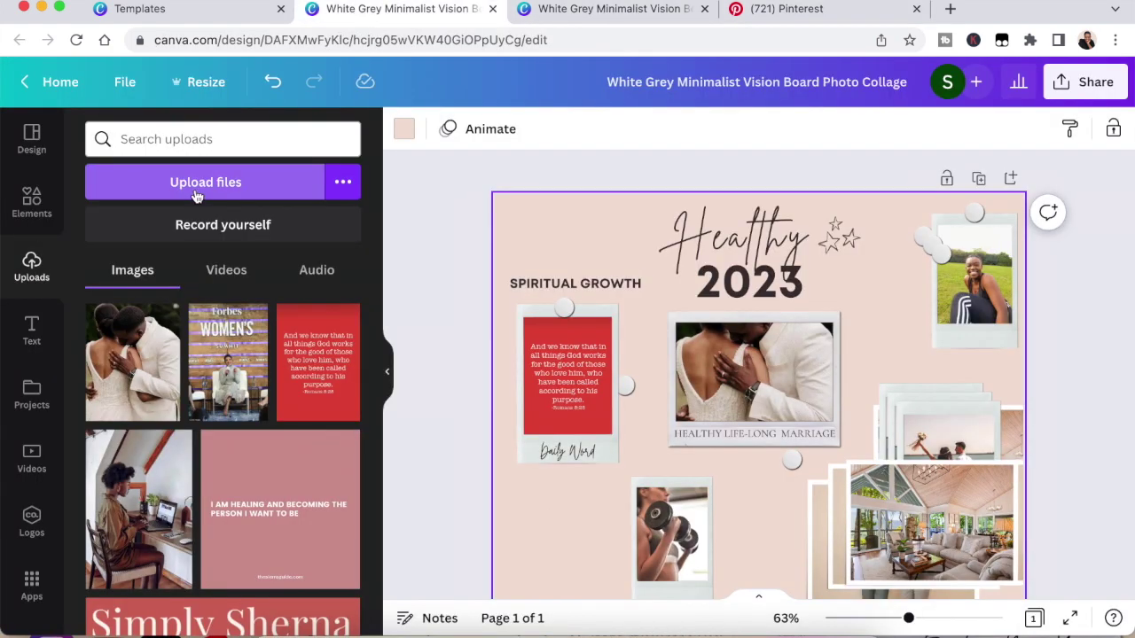
Shrink the living-room photo at lower left and place the pink I am healing quote at upper right
scroll(185, 419, "down", 2)
scroll(184, 419, "down", 2)
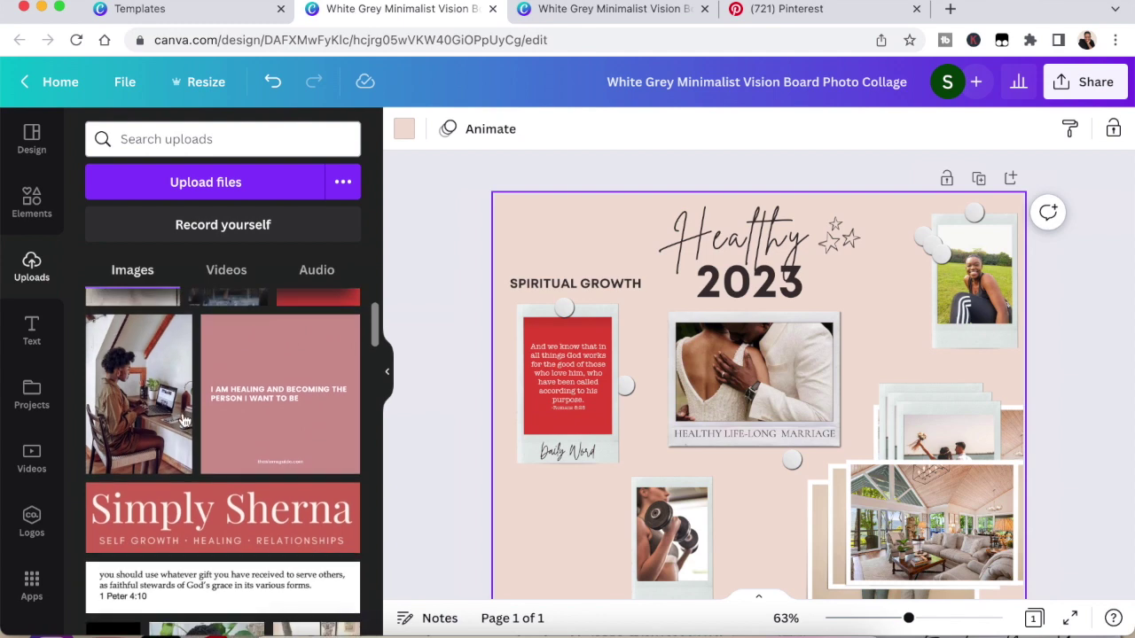
left_click_drag(744, 499, 647, 504)
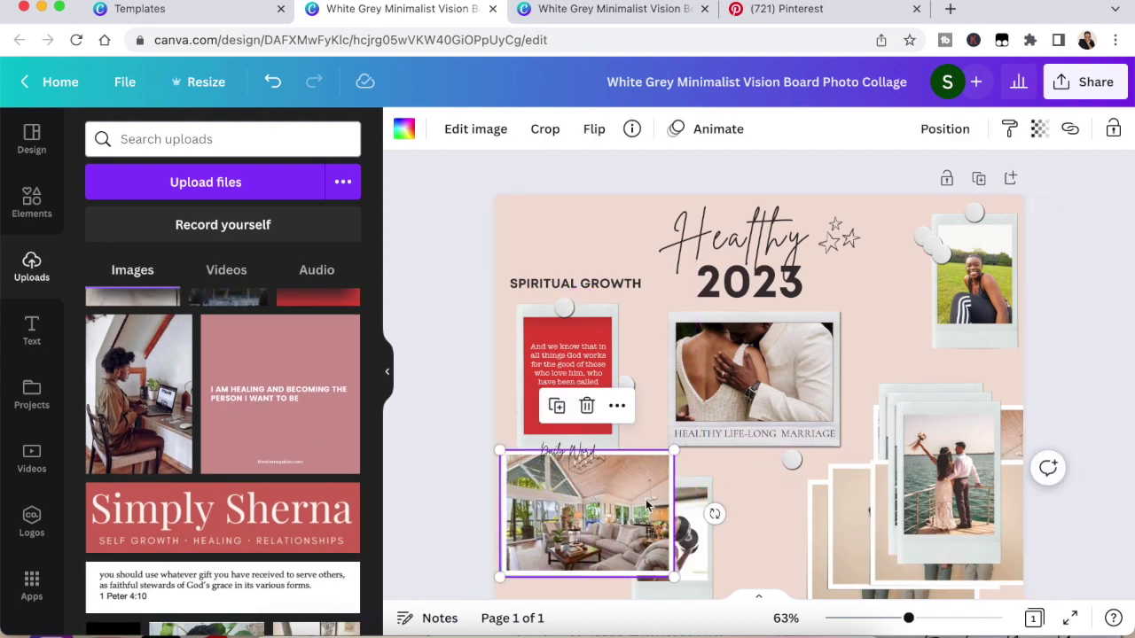
left_click_drag(674, 450, 618, 492)
left_click(280, 394)
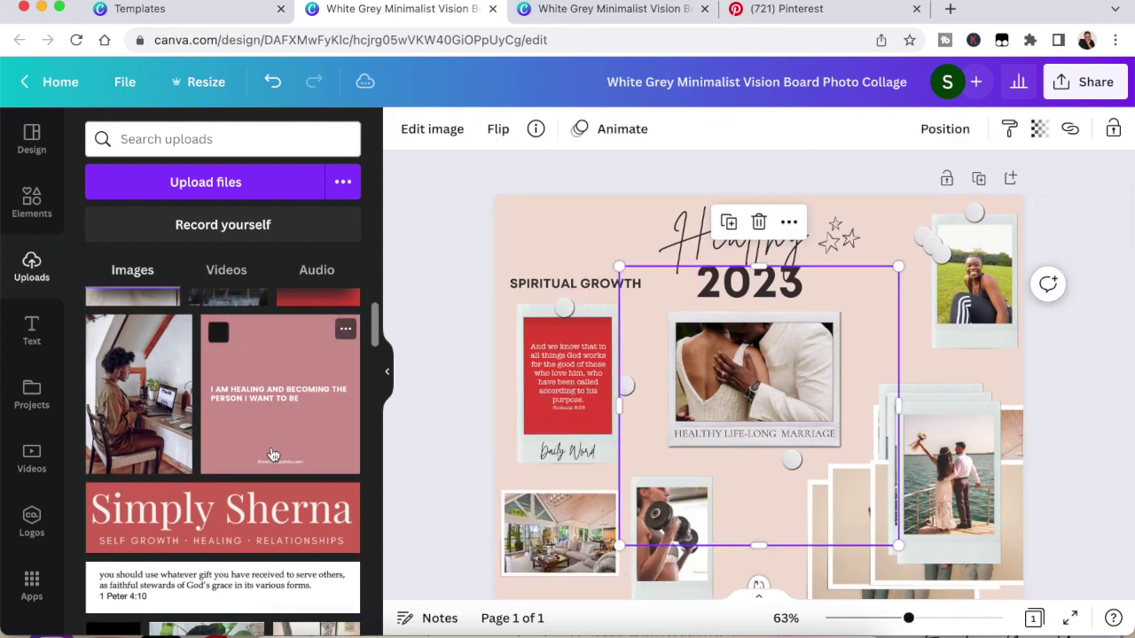
mouse_move(754, 489)
left_mouse_down()
mouse_move(611, 567)
mouse_move(573, 562)
left_mouse_up()
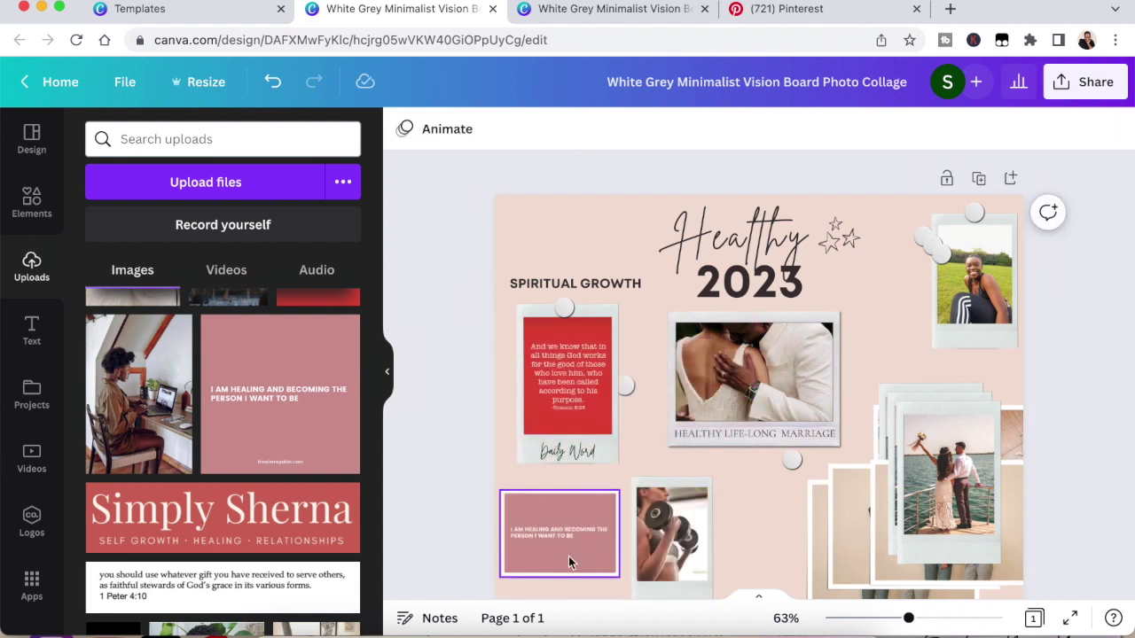
left_click(610, 567)
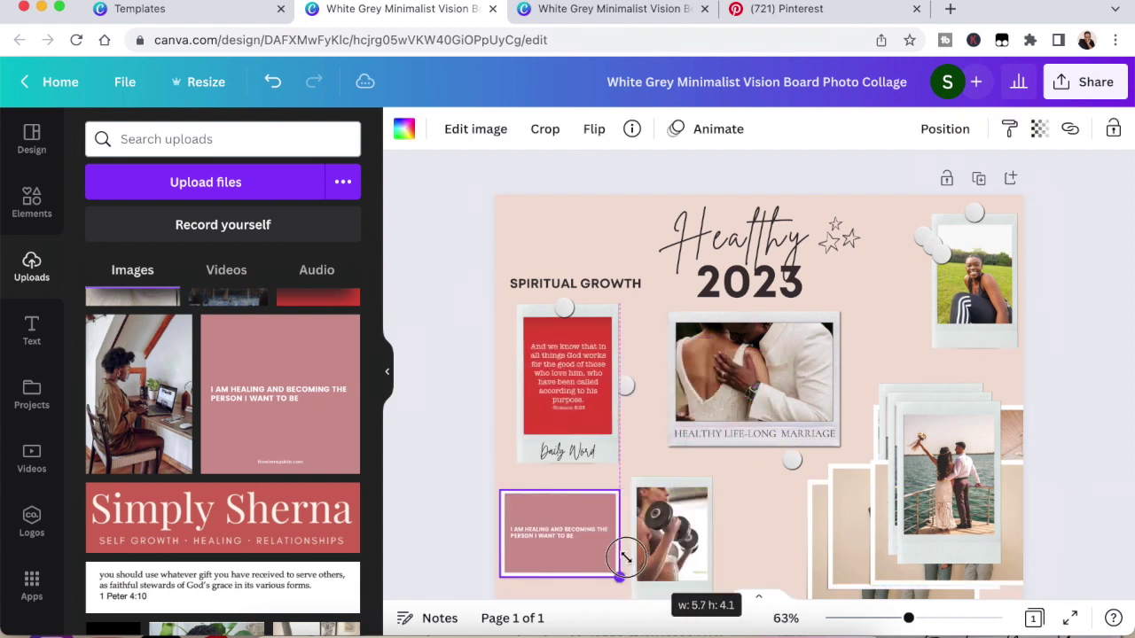
mouse_move(618, 530)
left_mouse_down()
mouse_move(919, 355)
mouse_move(918, 383)
left_mouse_up()
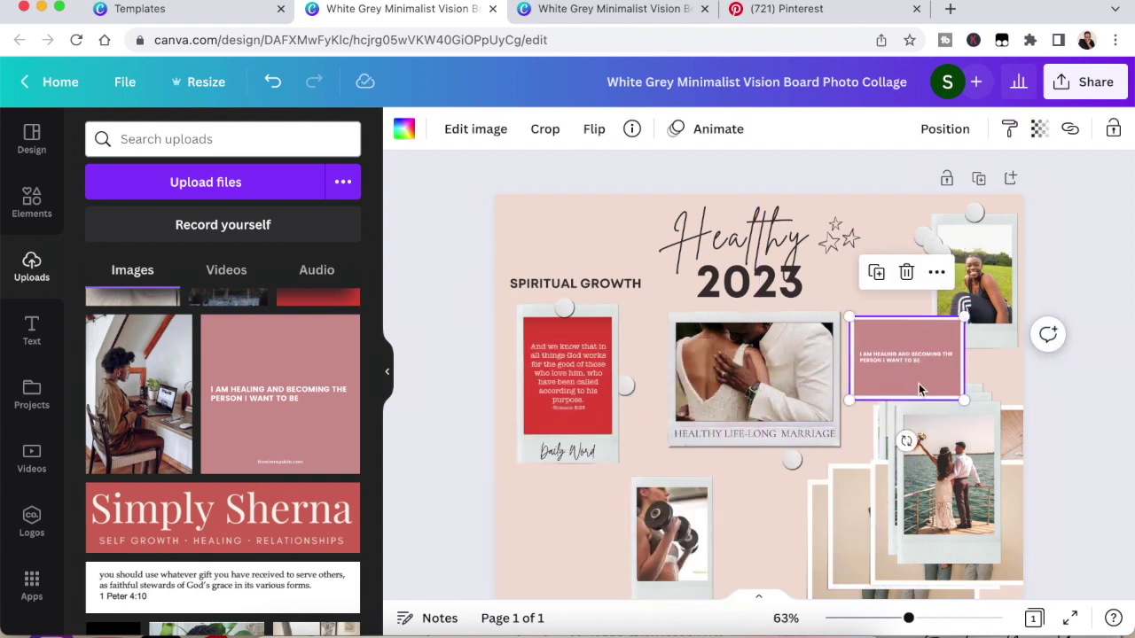
Move the wedding photo to the lower left and put the father-and-baby photo in the dumbbell frame
left_click(913, 413)
left_click_drag(858, 465, 594, 503)
scroll(549, 524, "down", 2)
scroll(213, 429, "down", 5)
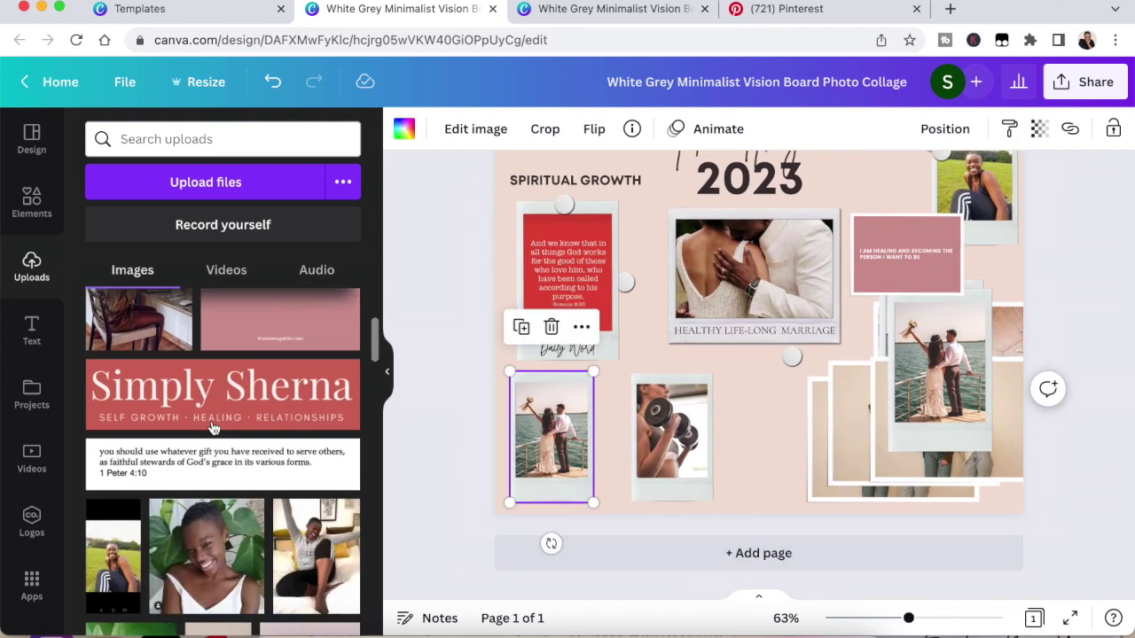
scroll(213, 429, "down", 5)
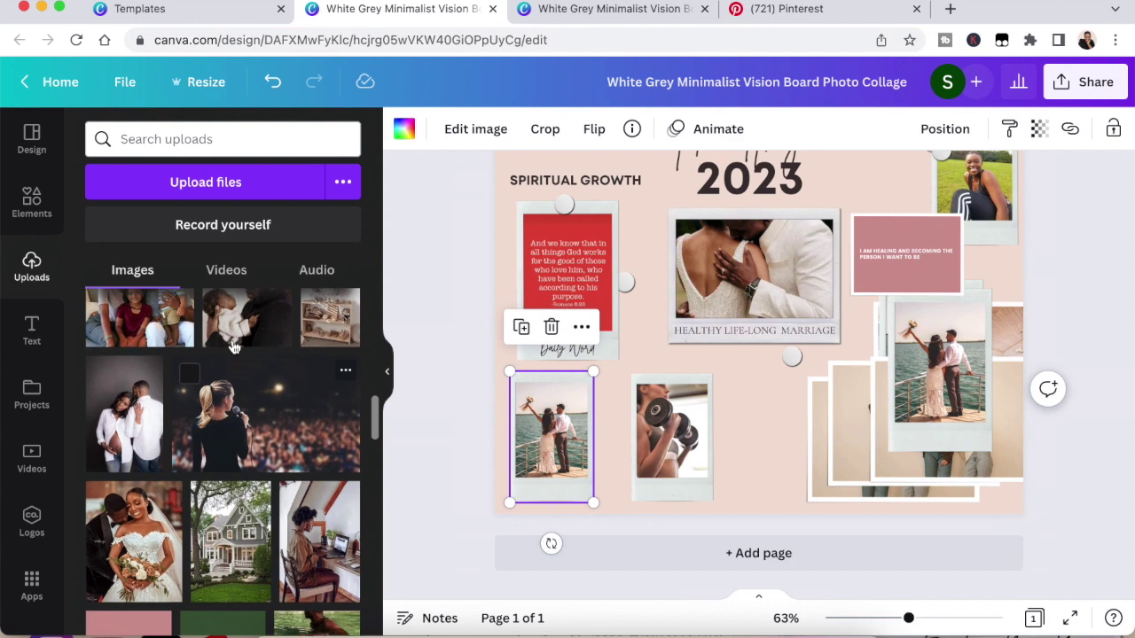
left_click(506, 411)
left_click_drag(247, 317, 683, 430)
left_click(818, 354)
Delete the lower-left frame's photo and reposition and enlarge the father-and-baby photo inside its frame
left_click(539, 426)
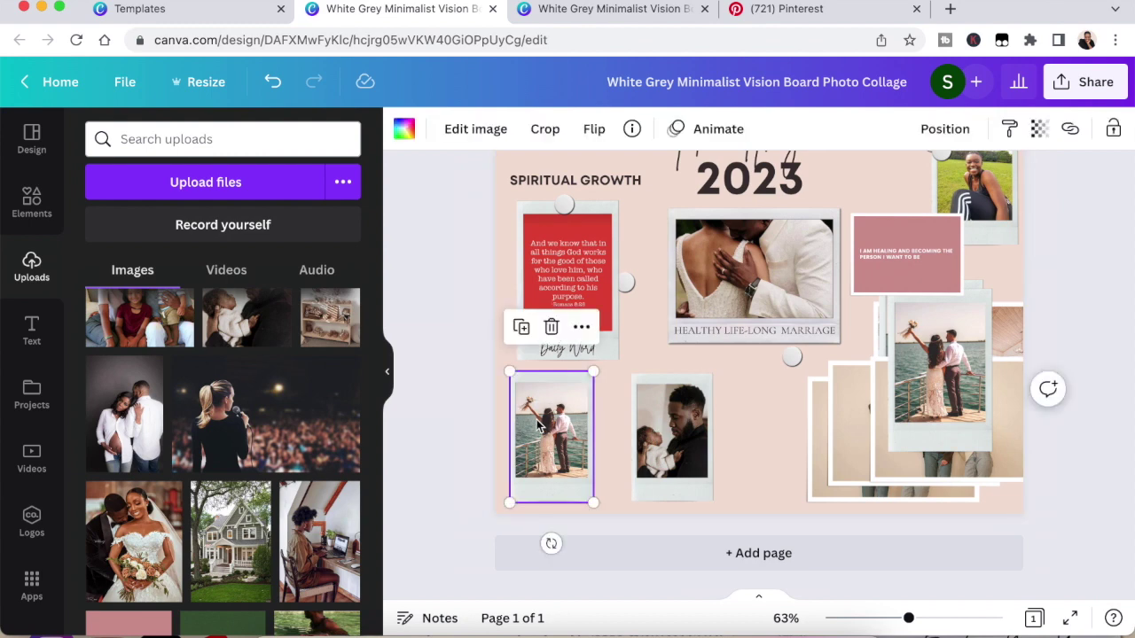
key("Delete")
left_click(674, 417)
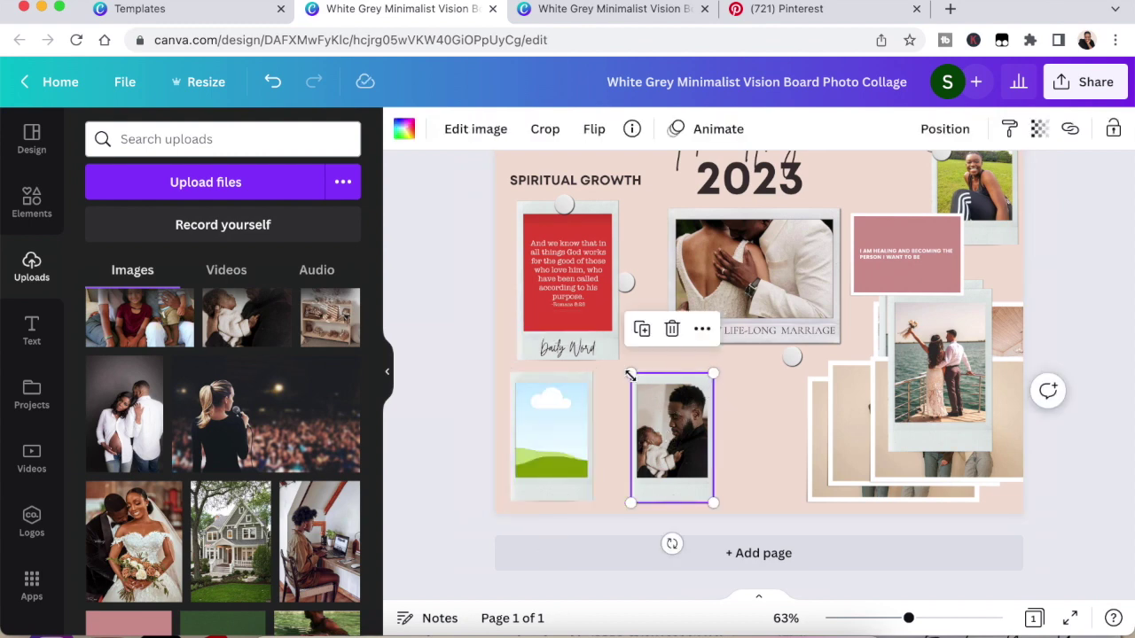
double_click(682, 435)
left_click_drag(681, 435, 702, 421)
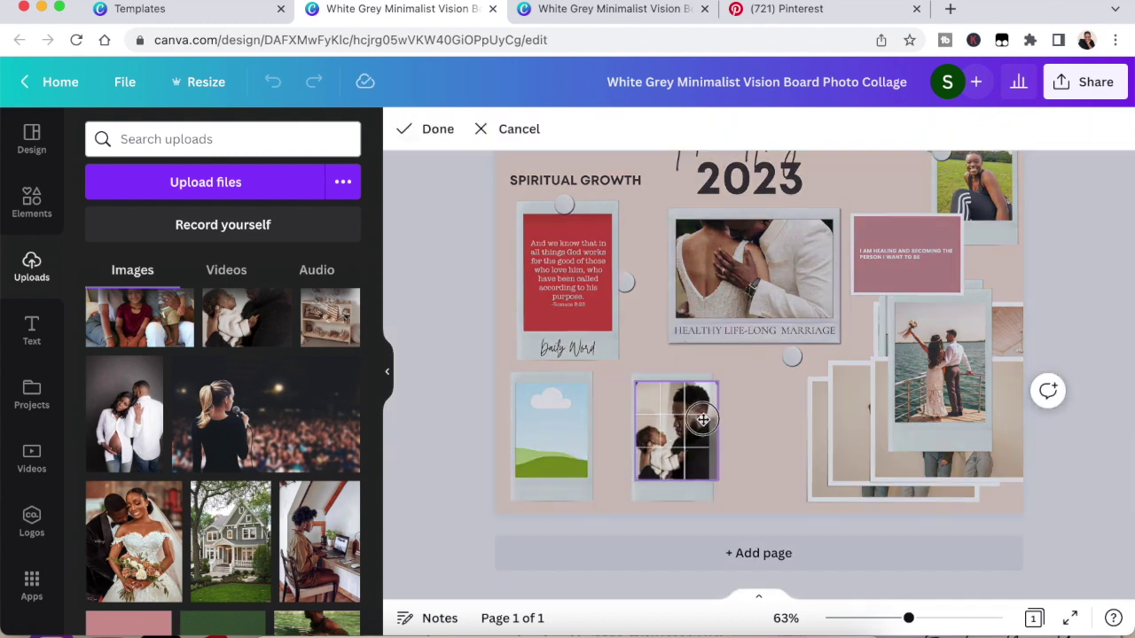
left_click_drag(710, 378, 806, 337)
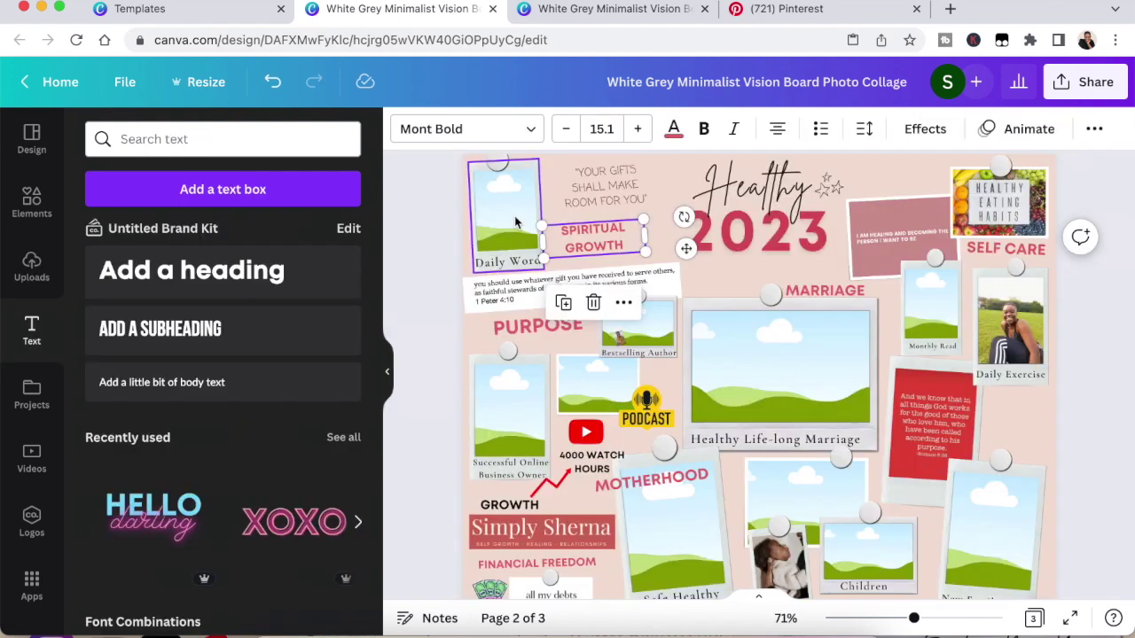
Search Elements for 'GOD' and show all photo results
left_click(50, 206)
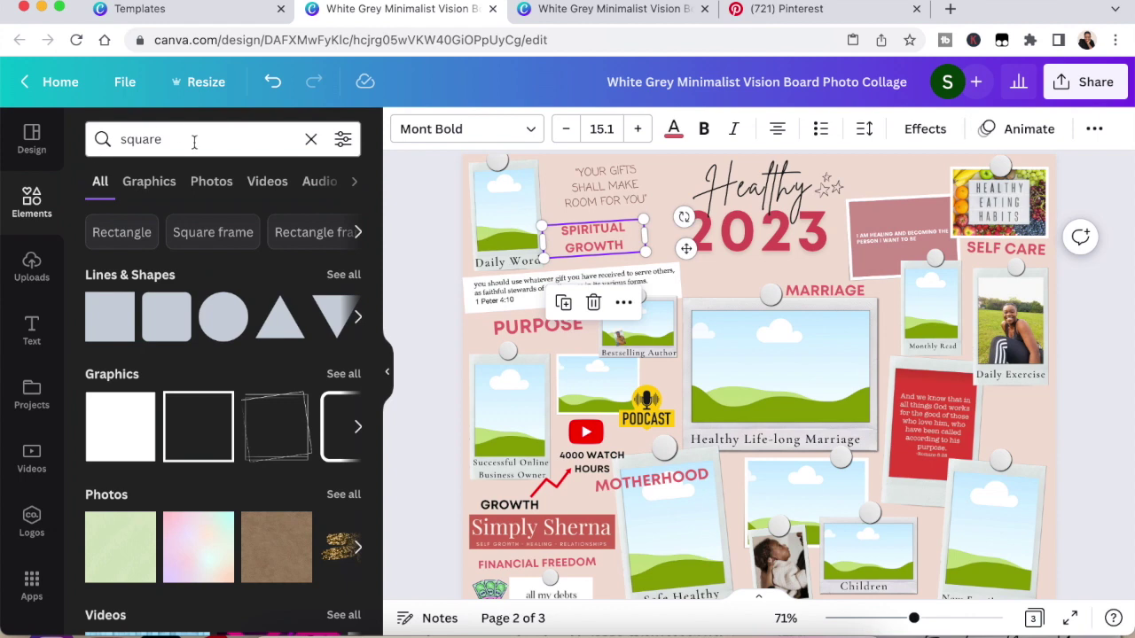
left_click(194, 141)
key("BackSpace")
type("GOD")
key("Return")
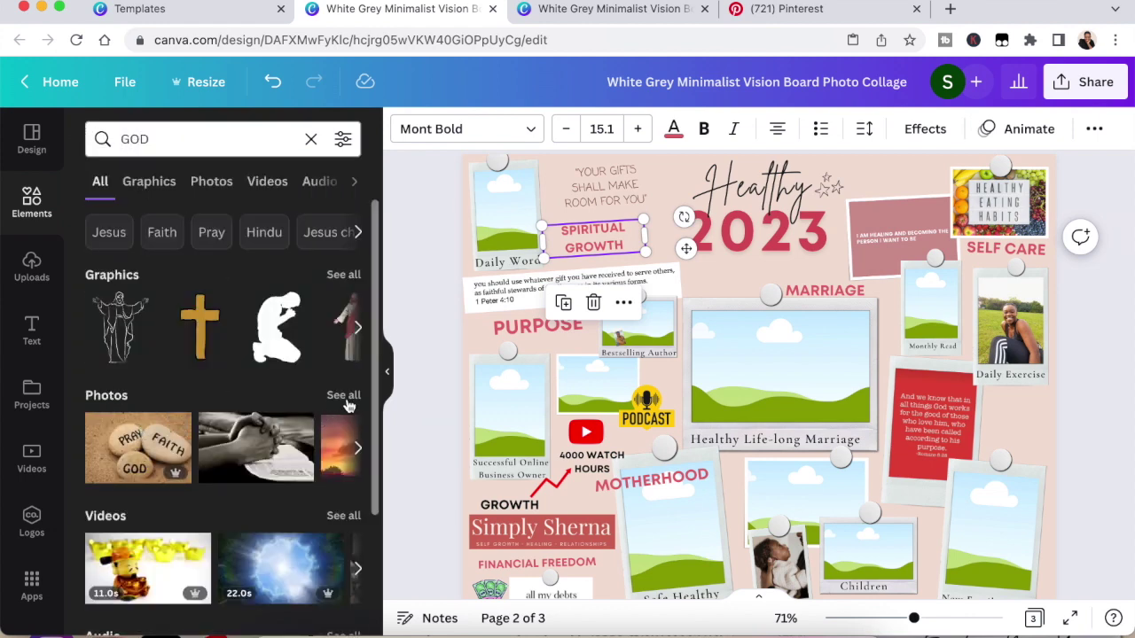
left_click(343, 395)
Add the TRUST and GOD wooden blocks photo and shrink it into the Daily Word polaroid
scroll(319, 412, "down", 5)
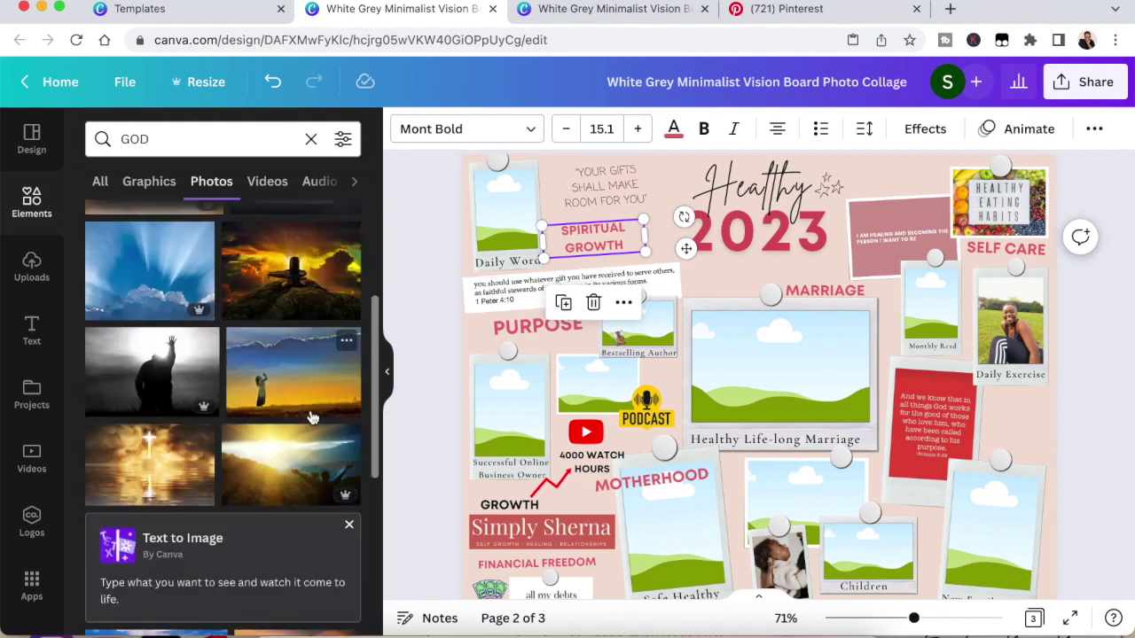
scroll(312, 416, "down", 5)
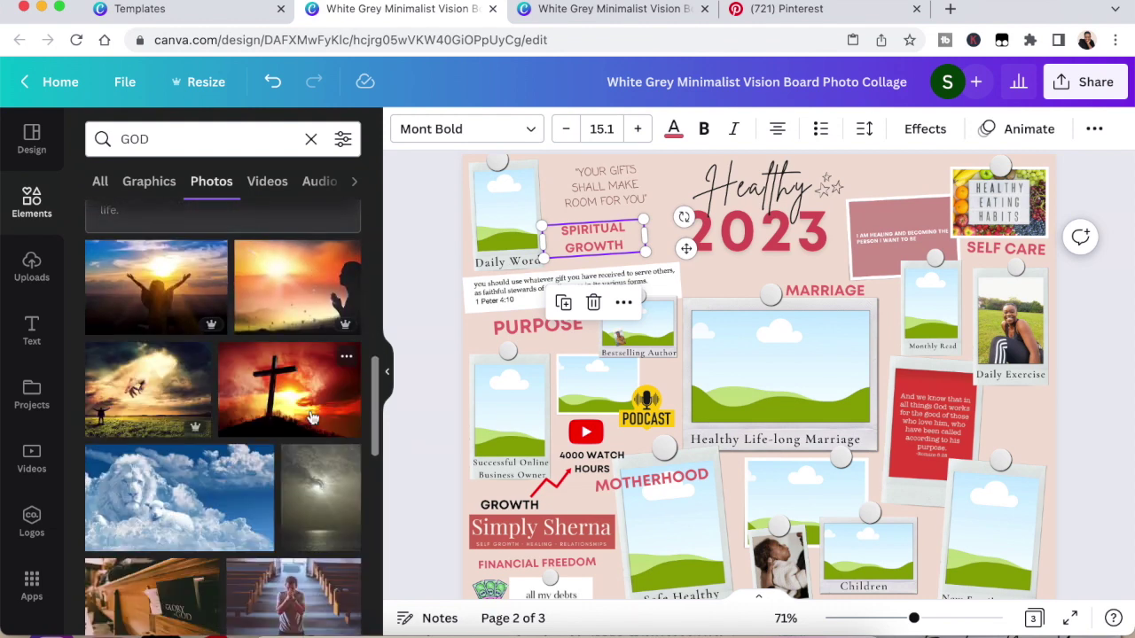
scroll(310, 417, "down", 10)
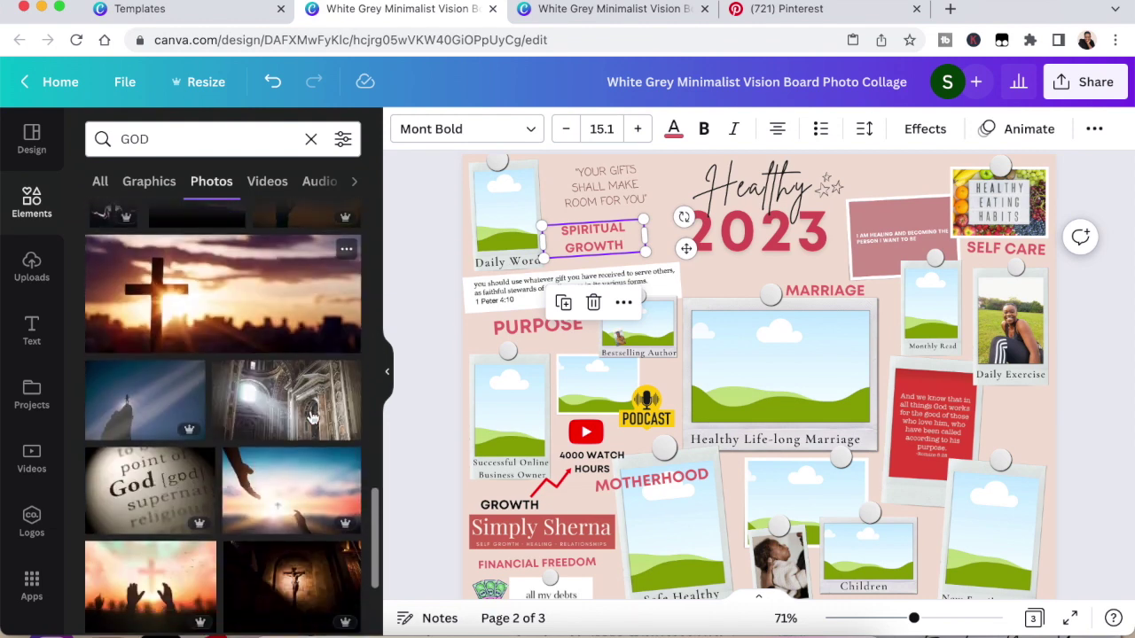
scroll(310, 417, "down", 10)
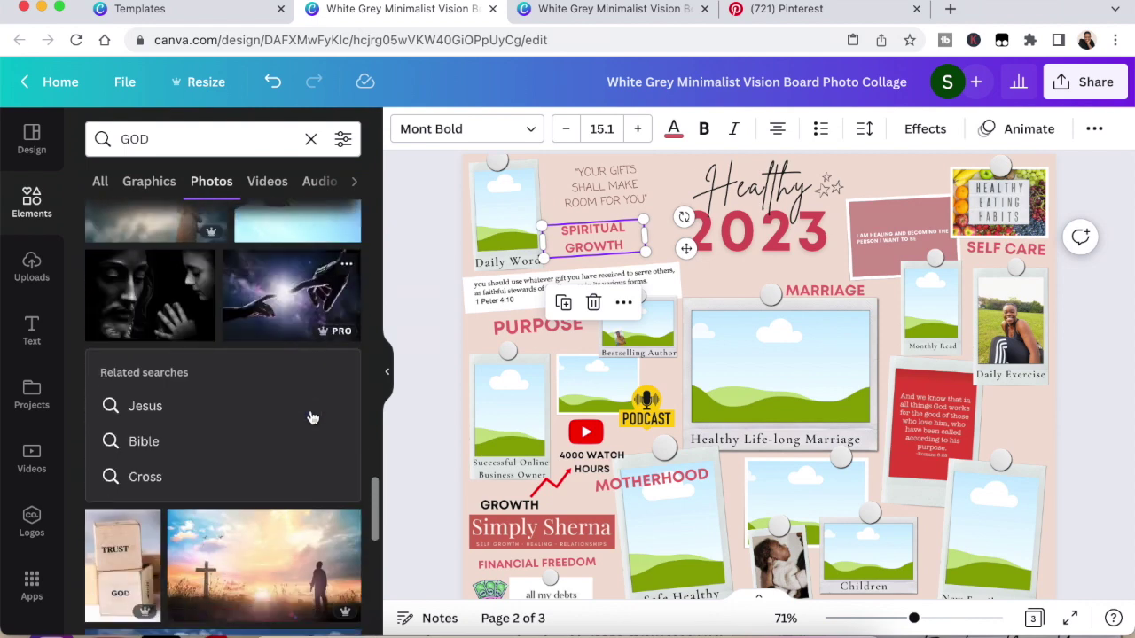
scroll(312, 416, "down", 2)
left_click(137, 431)
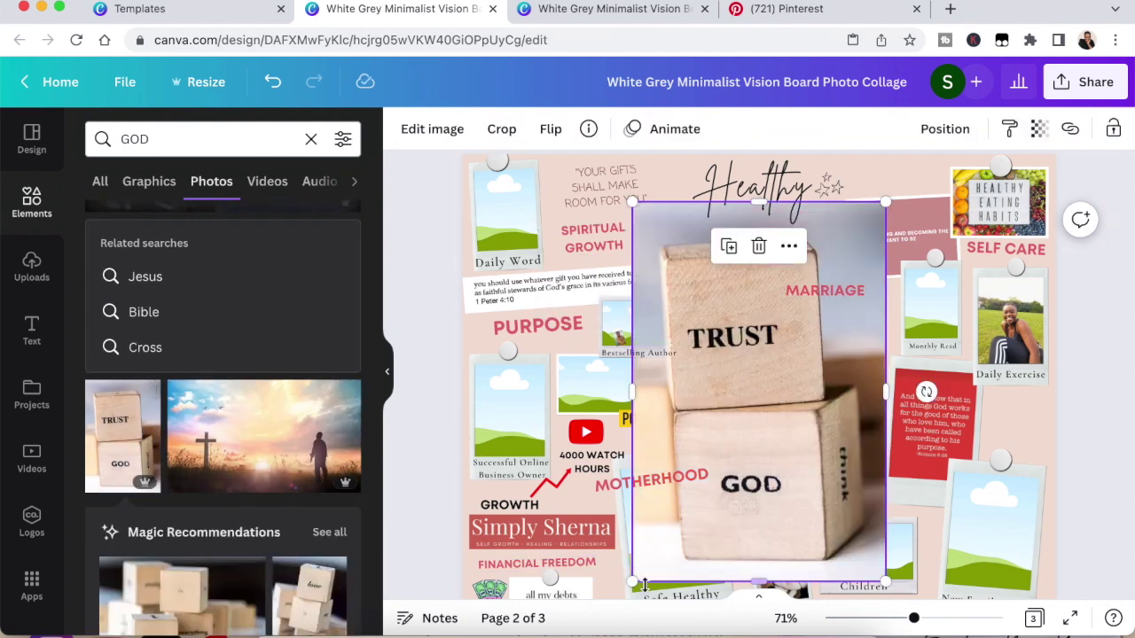
left_click_drag(687, 451, 495, 235)
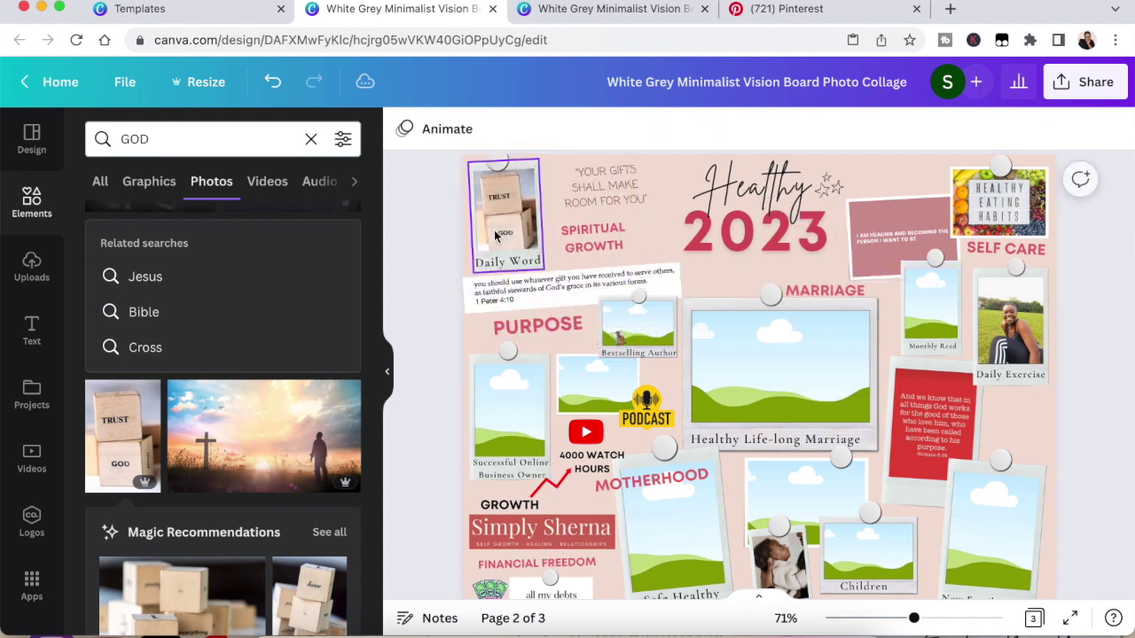
left_click(553, 297)
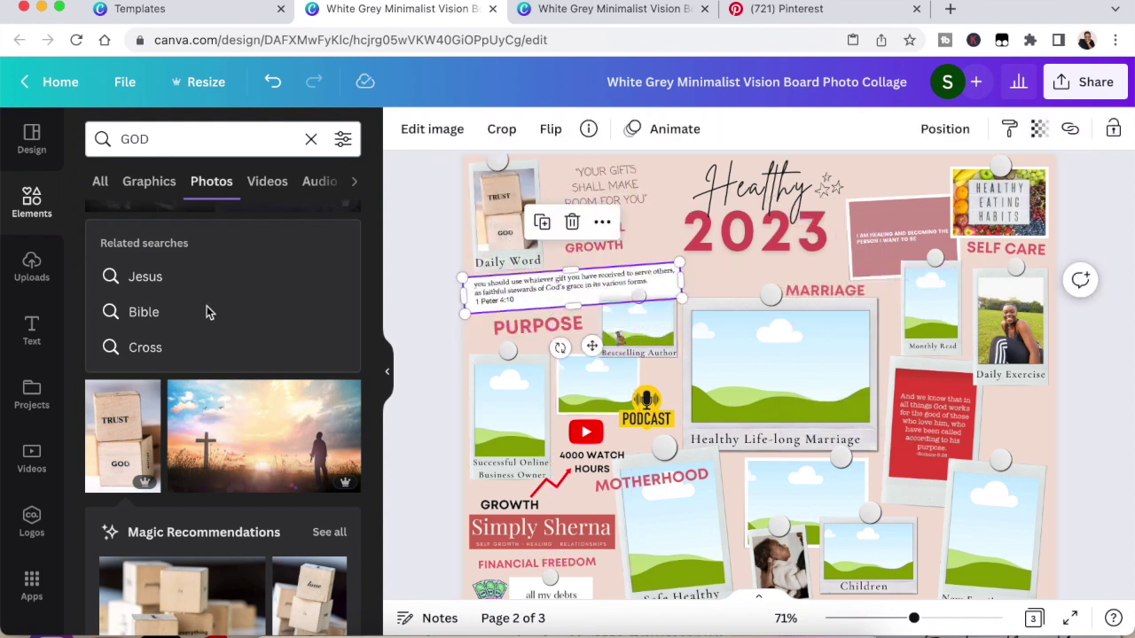
Drop the woman-at-desk upload into the Successful Online Business Owner polaroid
left_click(32, 265)
scroll(266, 366, "down", 5)
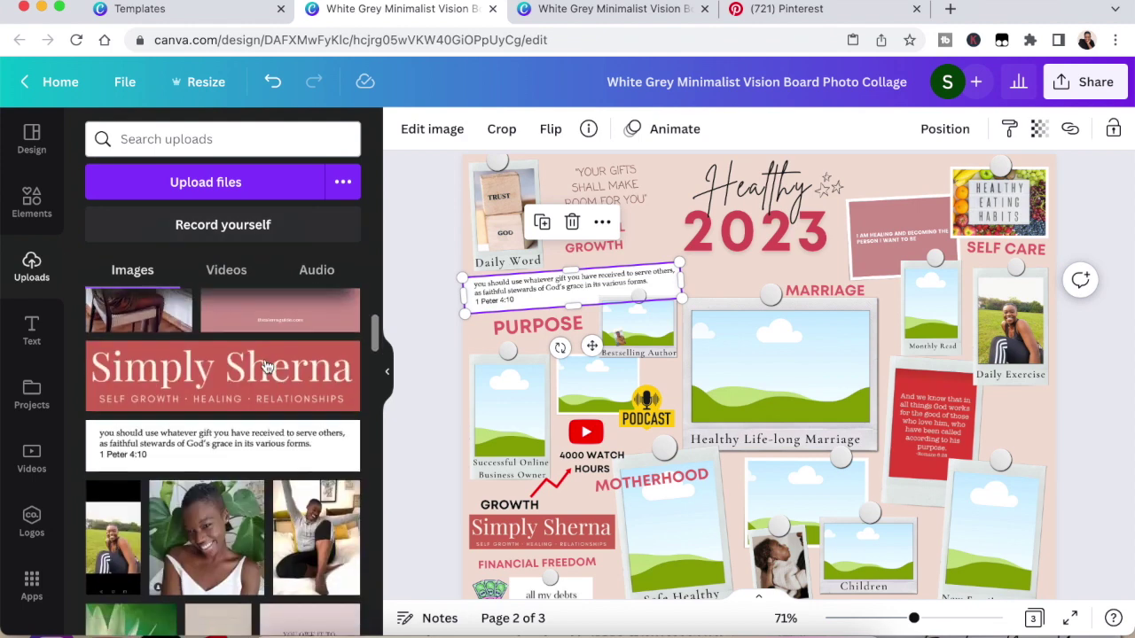
left_click(282, 186)
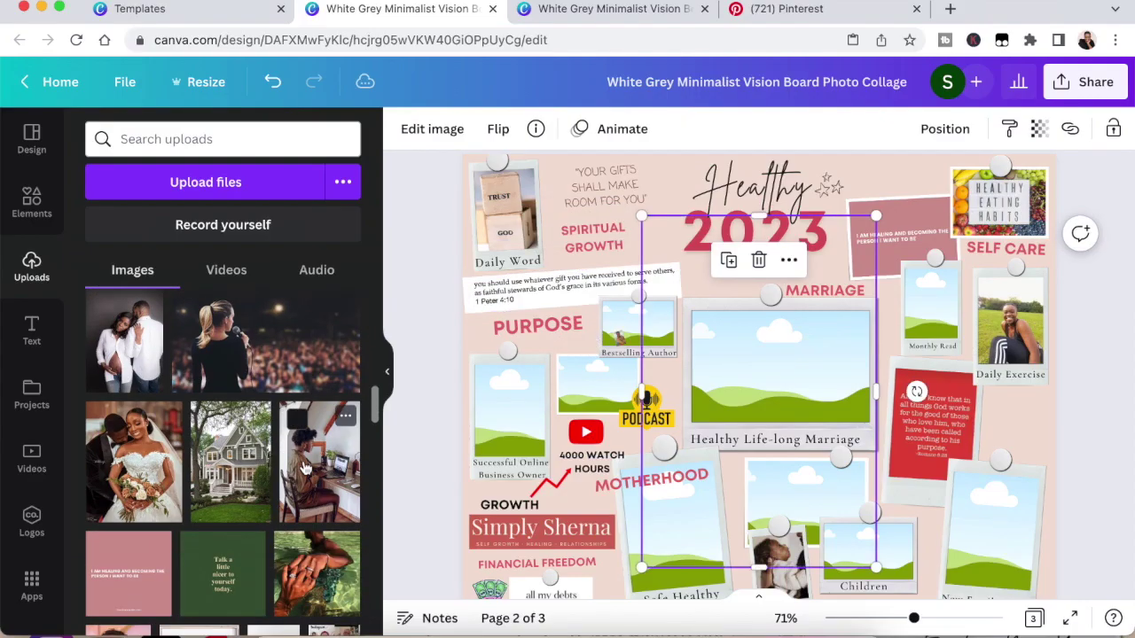
left_click_drag(304, 468, 514, 416)
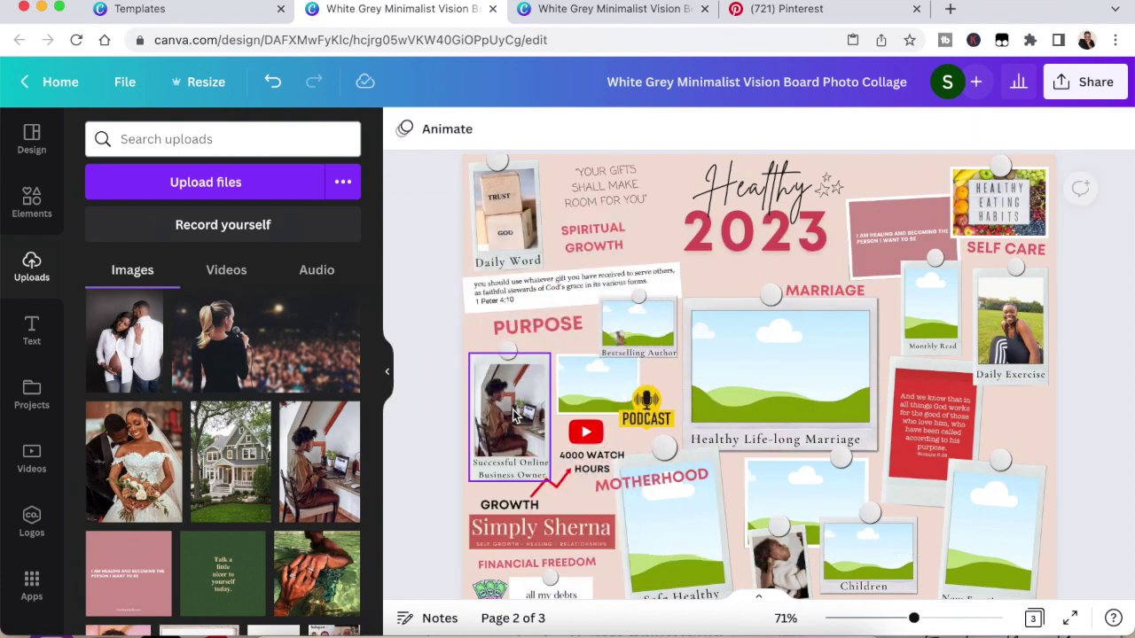
scroll(169, 429, "down", 10)
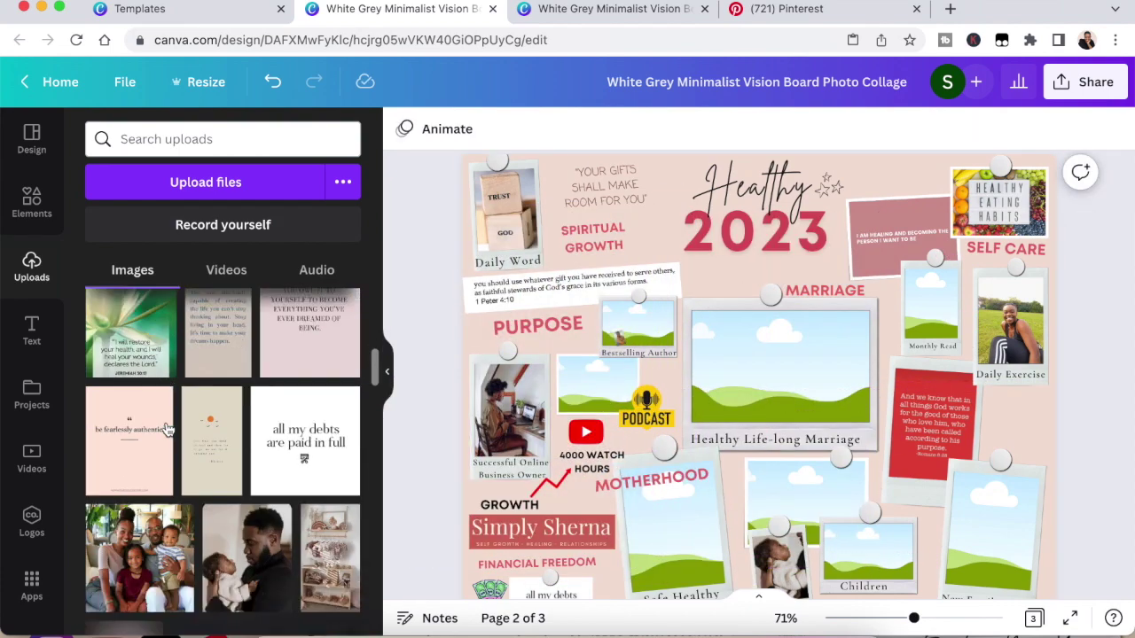
scroll(168, 429, "down", 1)
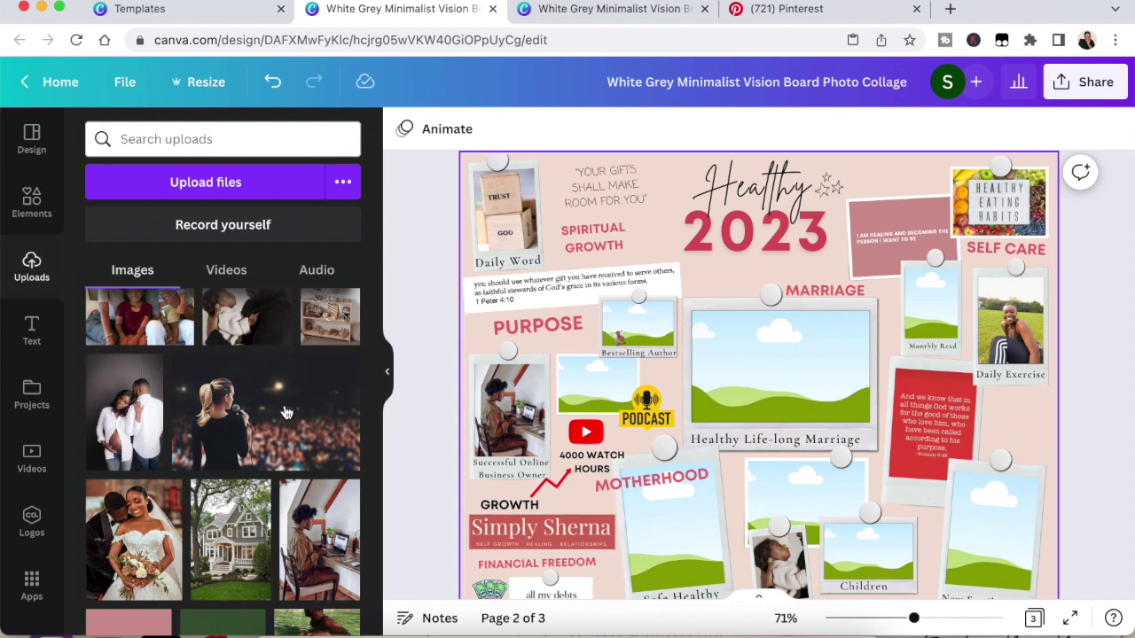
scroll(261, 398, "down", 10)
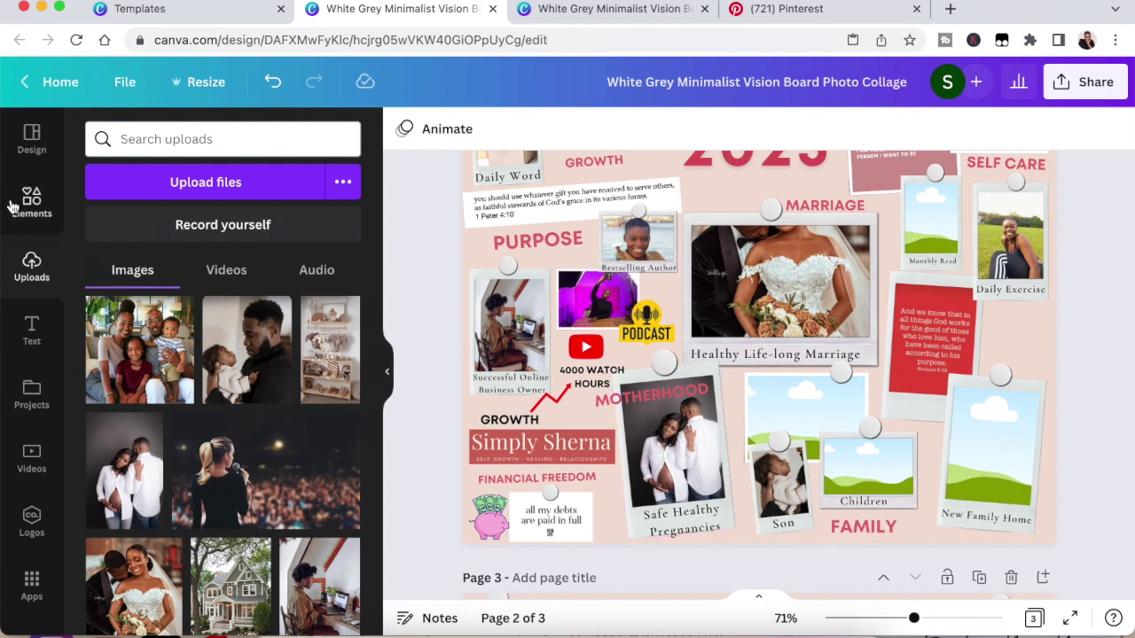
left_click(26, 202)
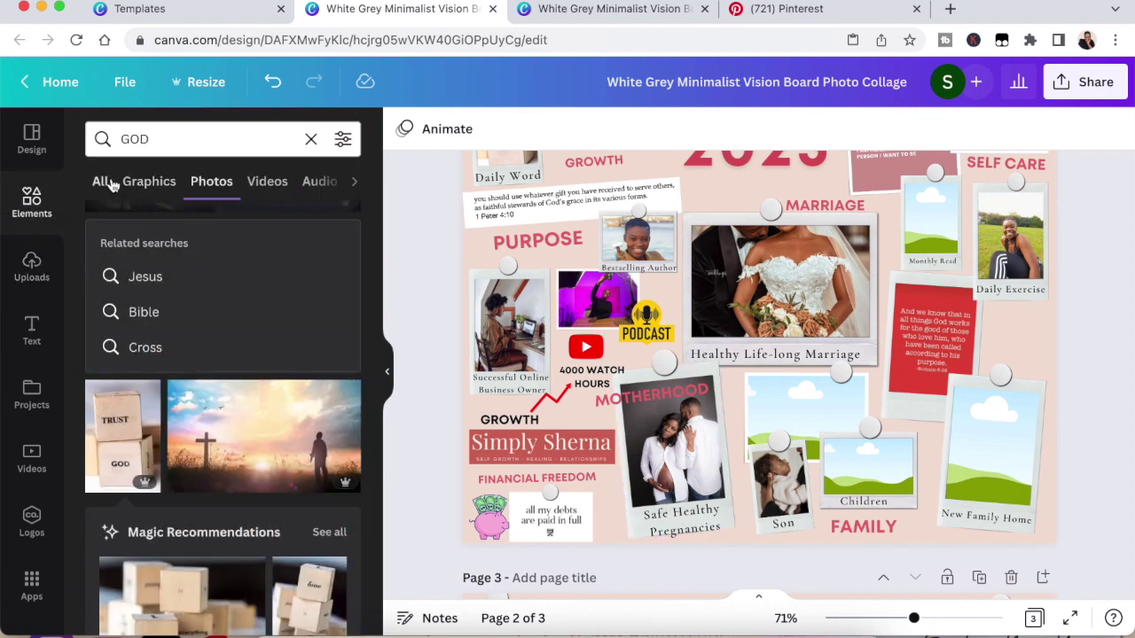
Add a circle shape found by searching 'CIRCLE', colour it dark charcoal and shrink it to a dot
left_click(133, 139)
double_click(133, 139)
key("BackSpace")
type("CIRCL")
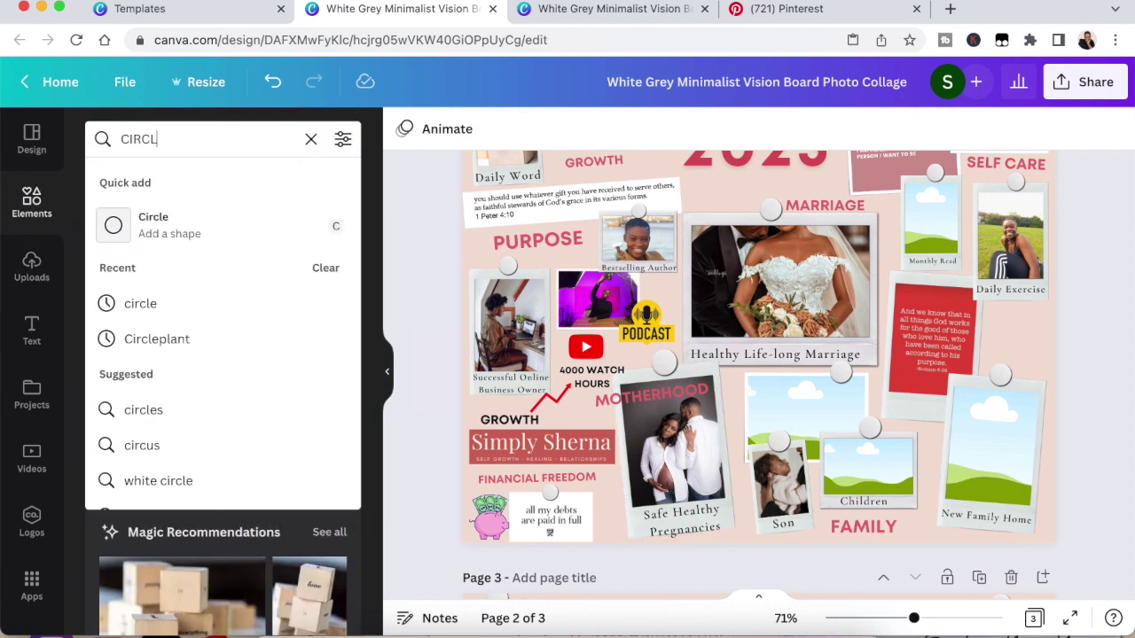
type("E")
key("Return")
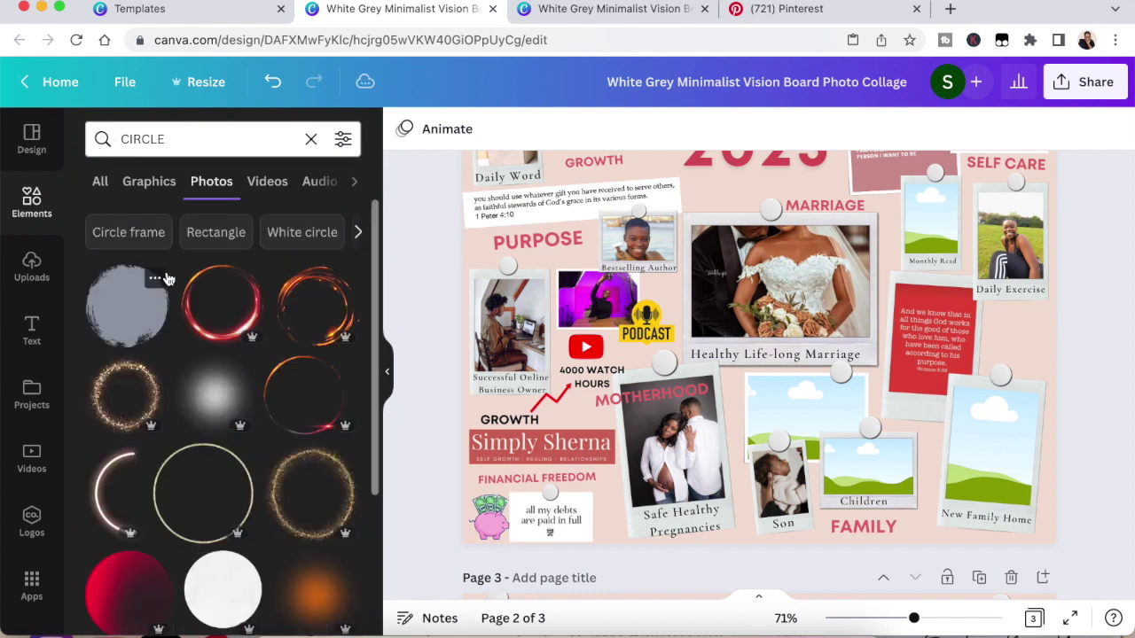
scroll(168, 408, "down", 3)
scroll(169, 417, "up", 3)
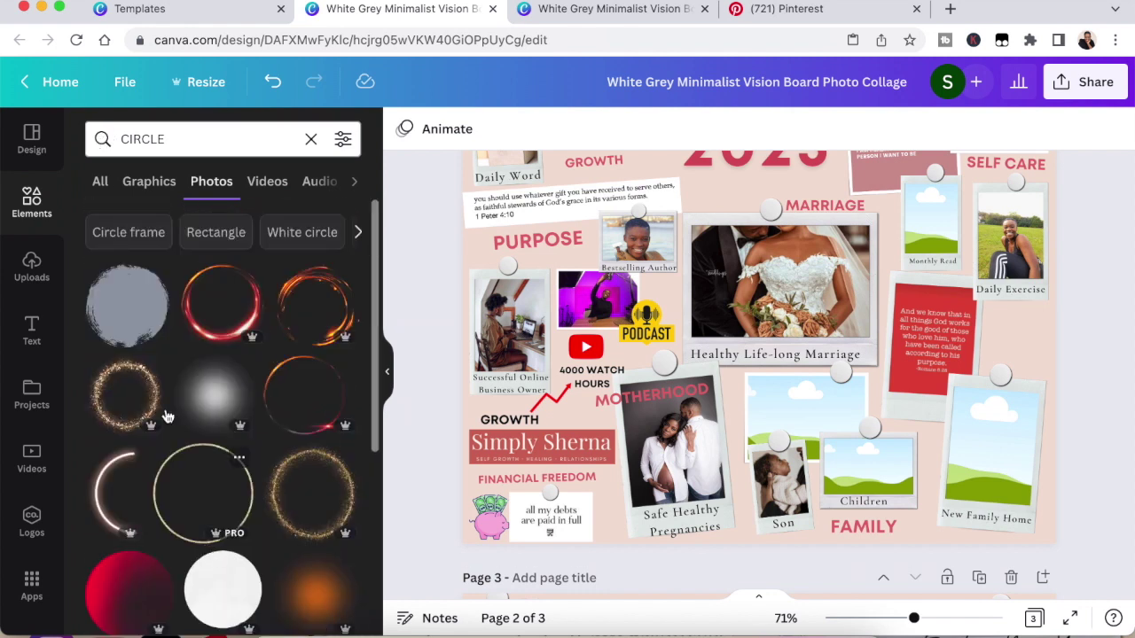
left_click(98, 183)
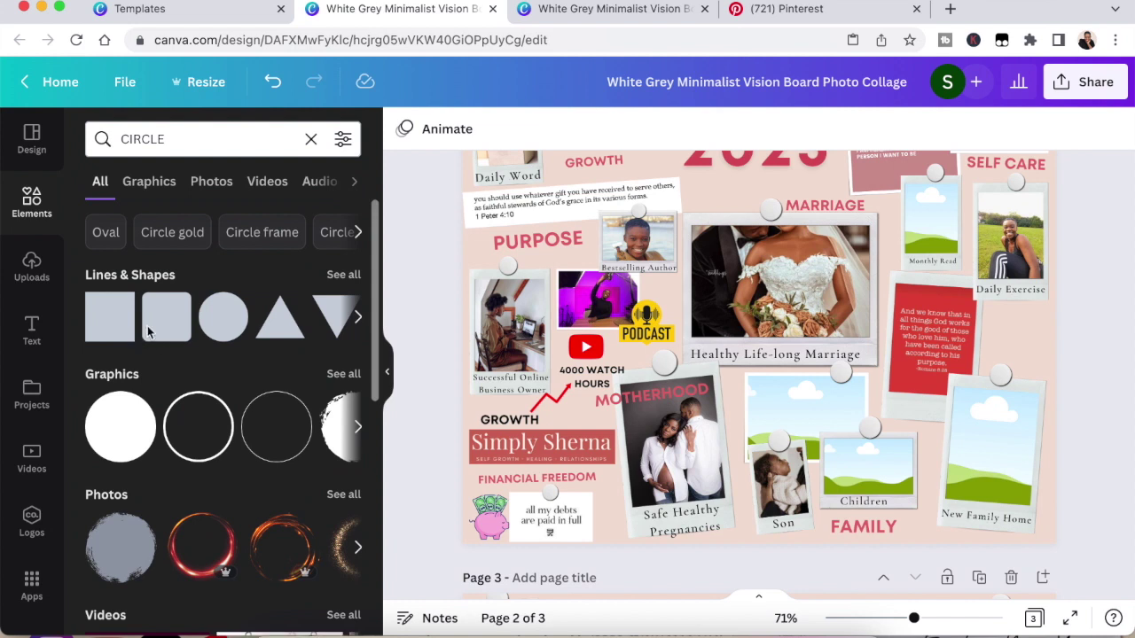
left_click(221, 331)
left_click(500, 128)
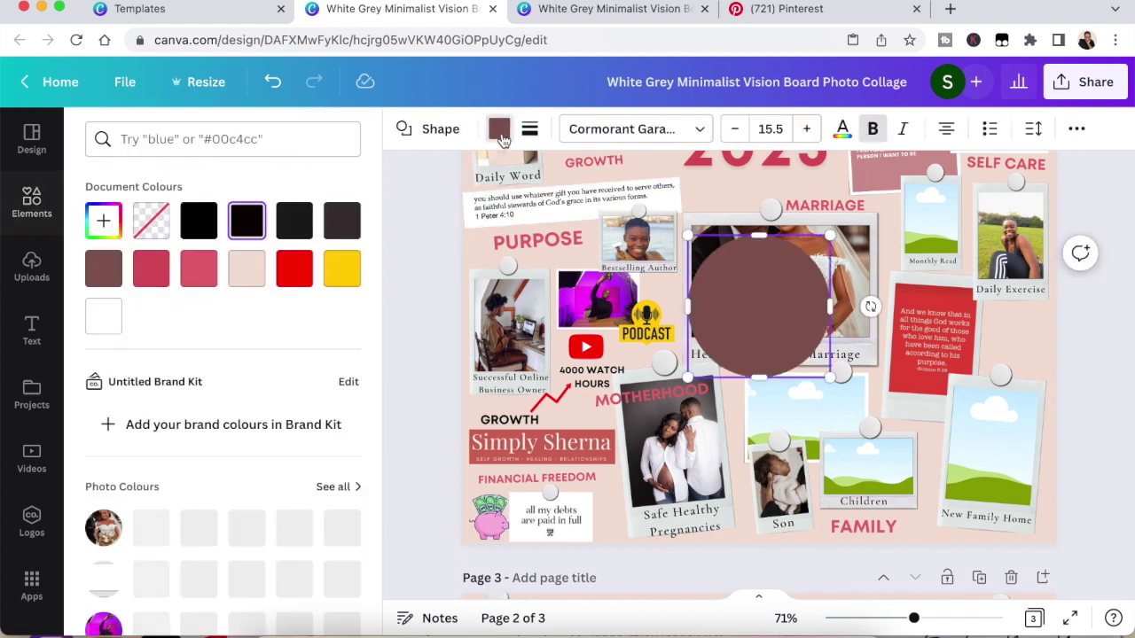
left_click(341, 220)
left_click_drag(825, 236, 718, 445)
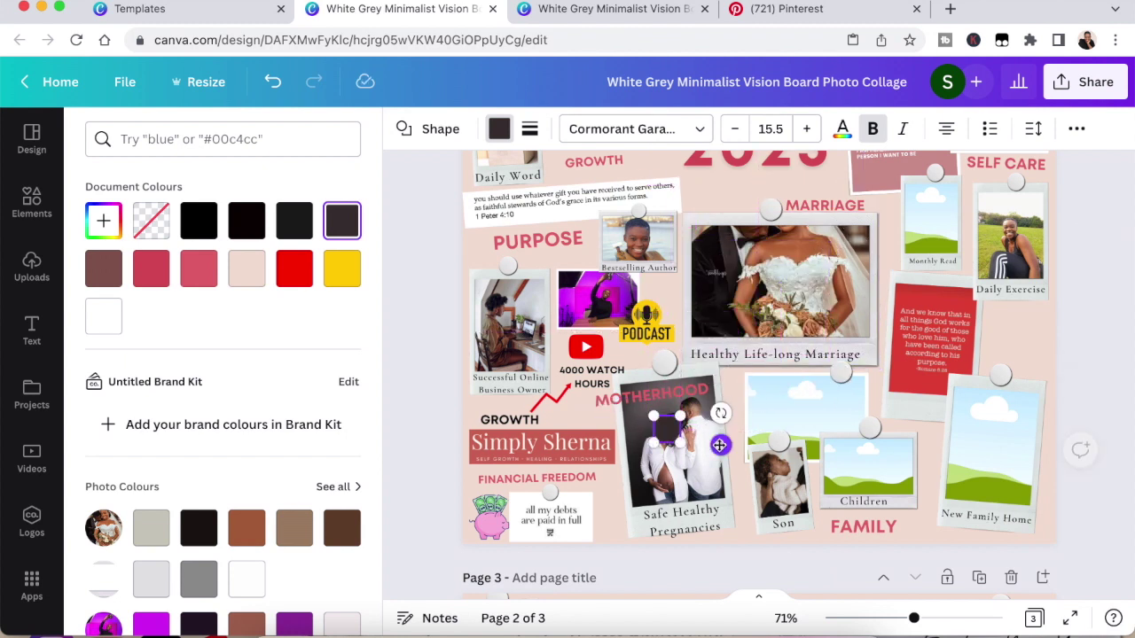
Add the smiling woman-with-plants photo from Uploads to the page
left_click(714, 489)
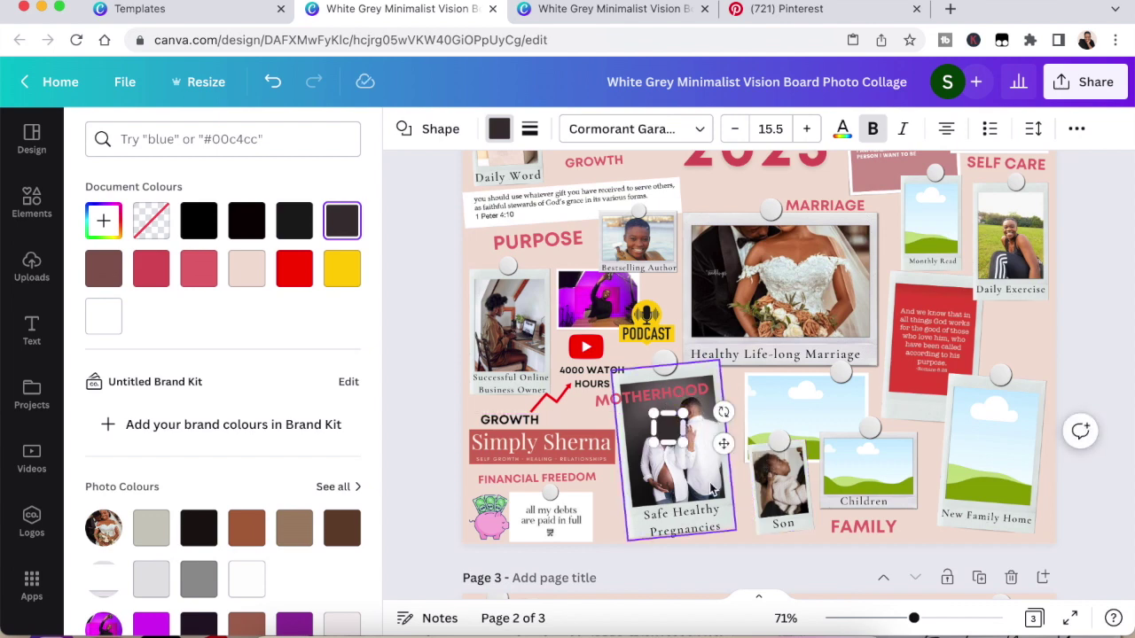
left_click(32, 266)
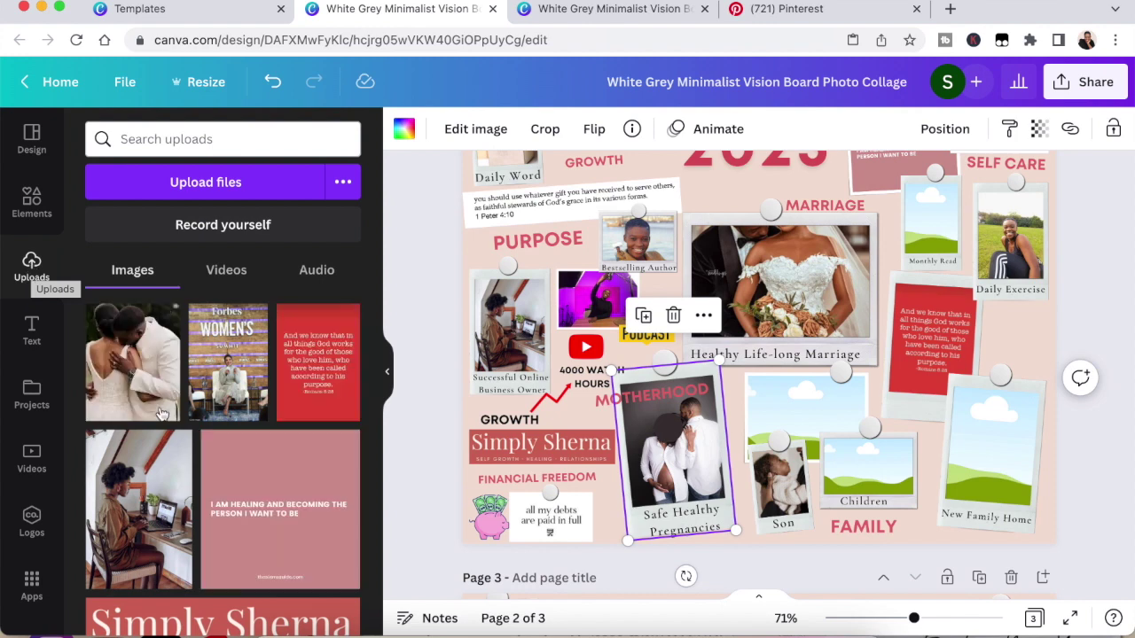
scroll(199, 458, "down", 5)
left_click(199, 459)
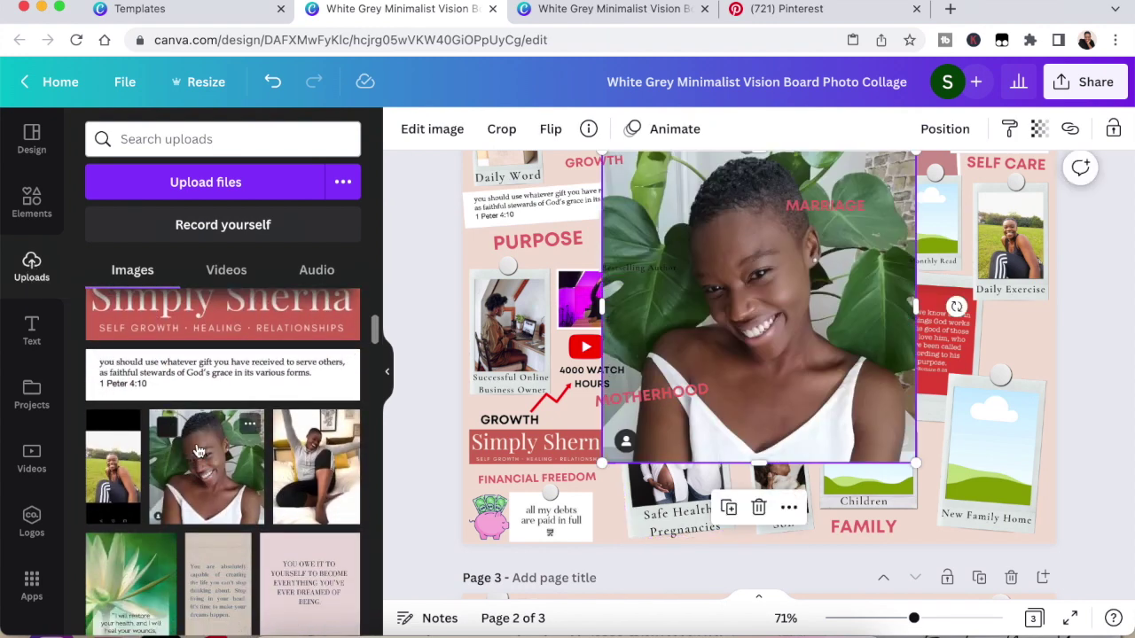
left_click(432, 129)
Remove the smiling woman photo's background with BG Remover and keep the cut-out
left_click(130, 300)
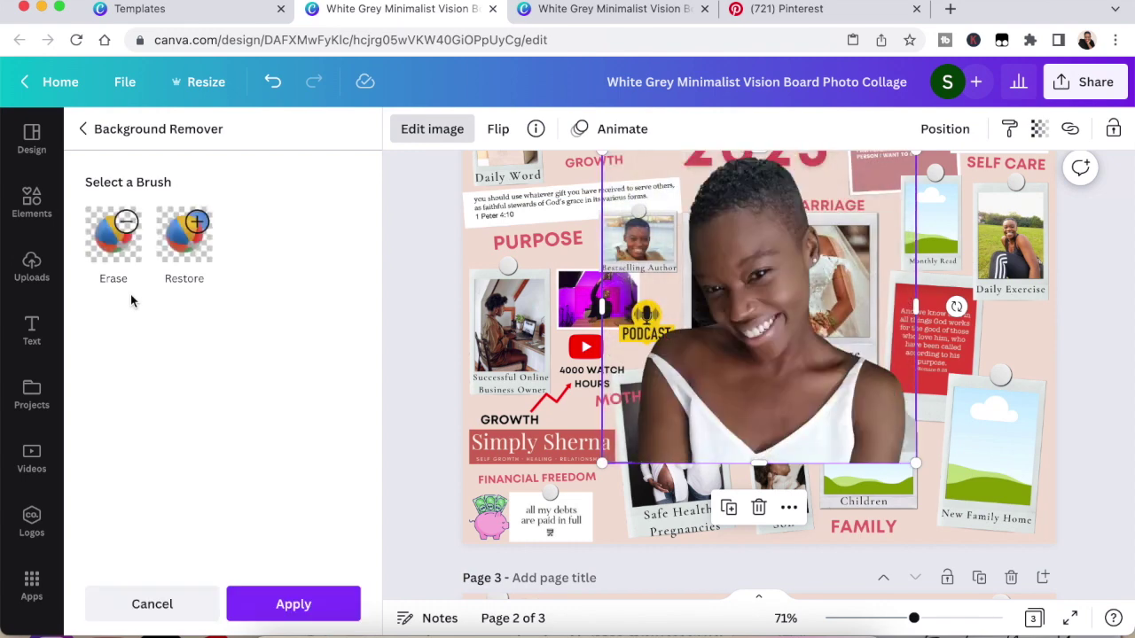
left_click(151, 604)
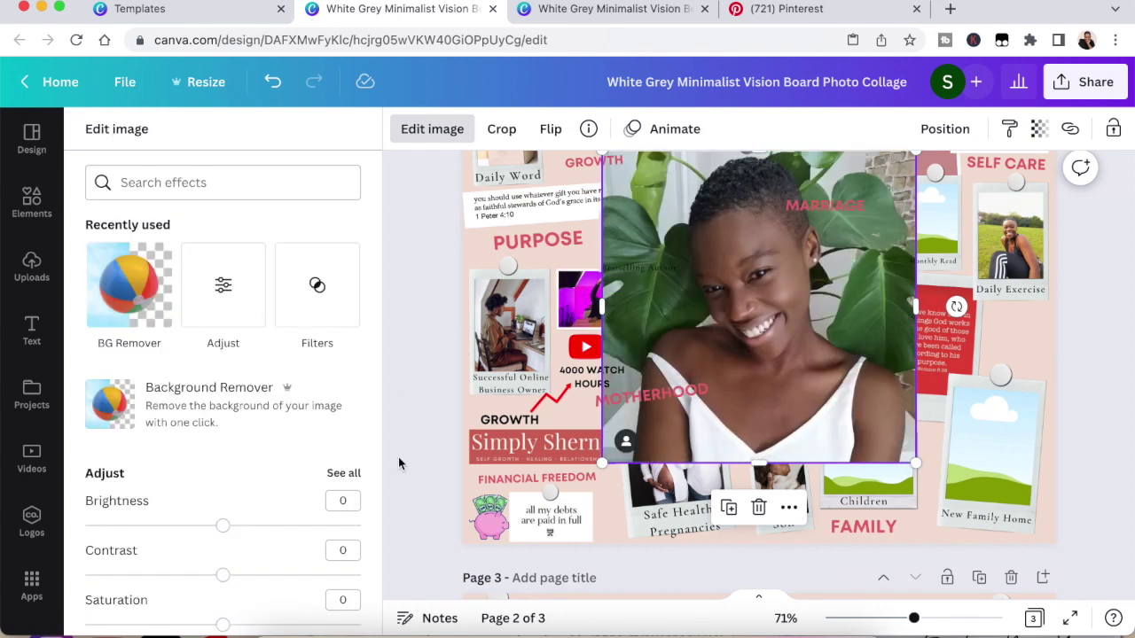
left_click(126, 299)
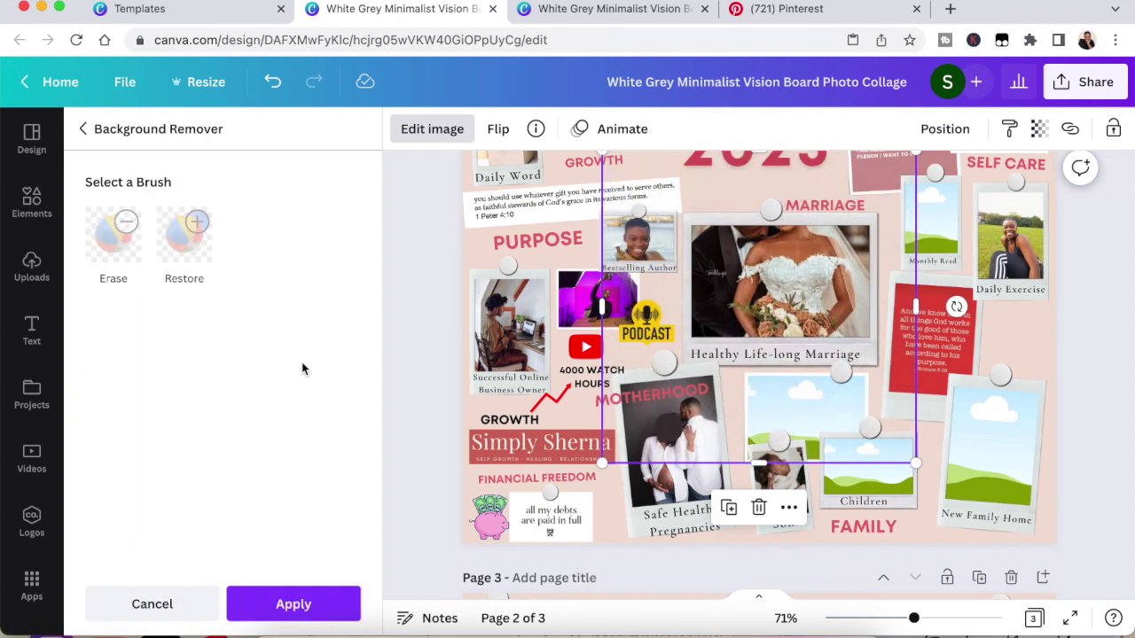
left_click(439, 326)
left_click(387, 377)
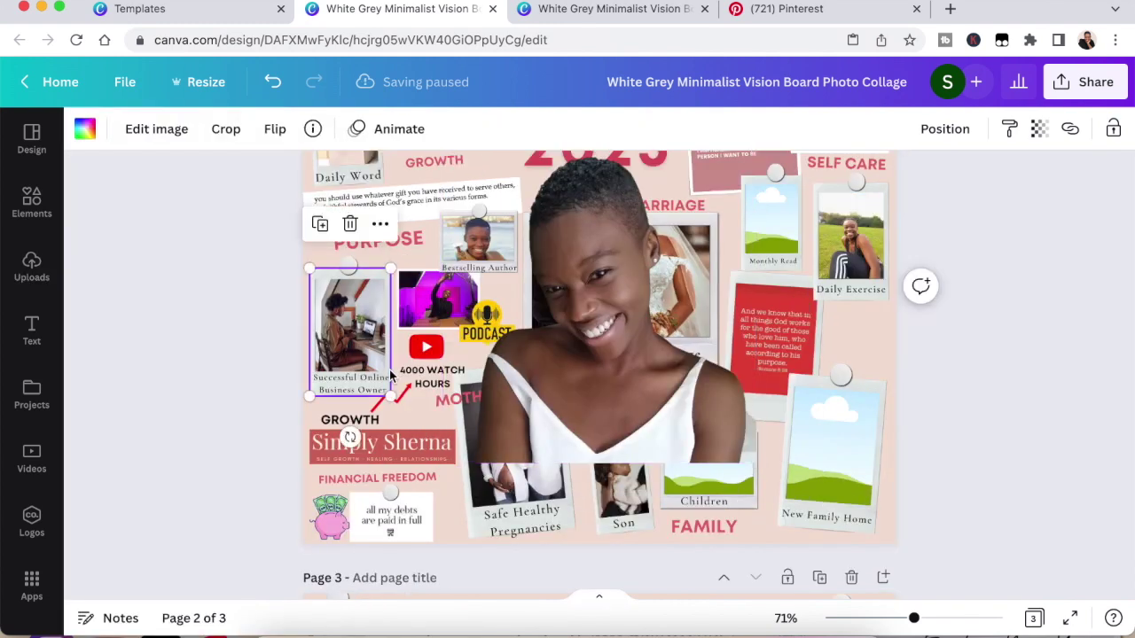
Shrink the cut-out and position it on the Motherhood photo
scroll(744, 229, "up", 2)
left_click_drag(744, 229, 476, 512)
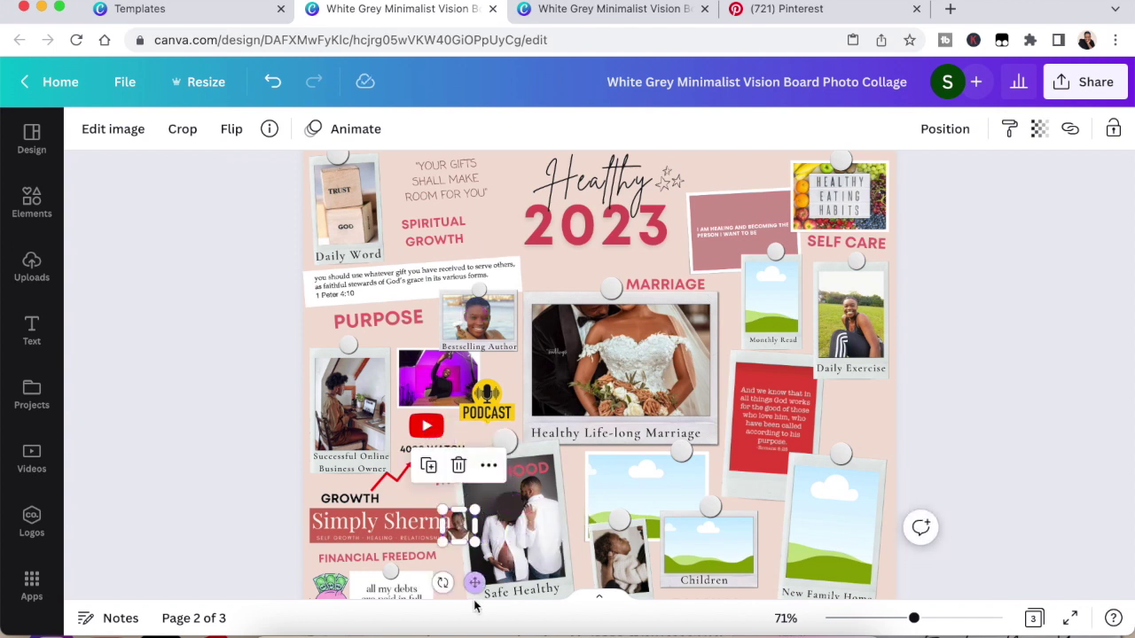
left_click_drag(475, 582, 520, 572)
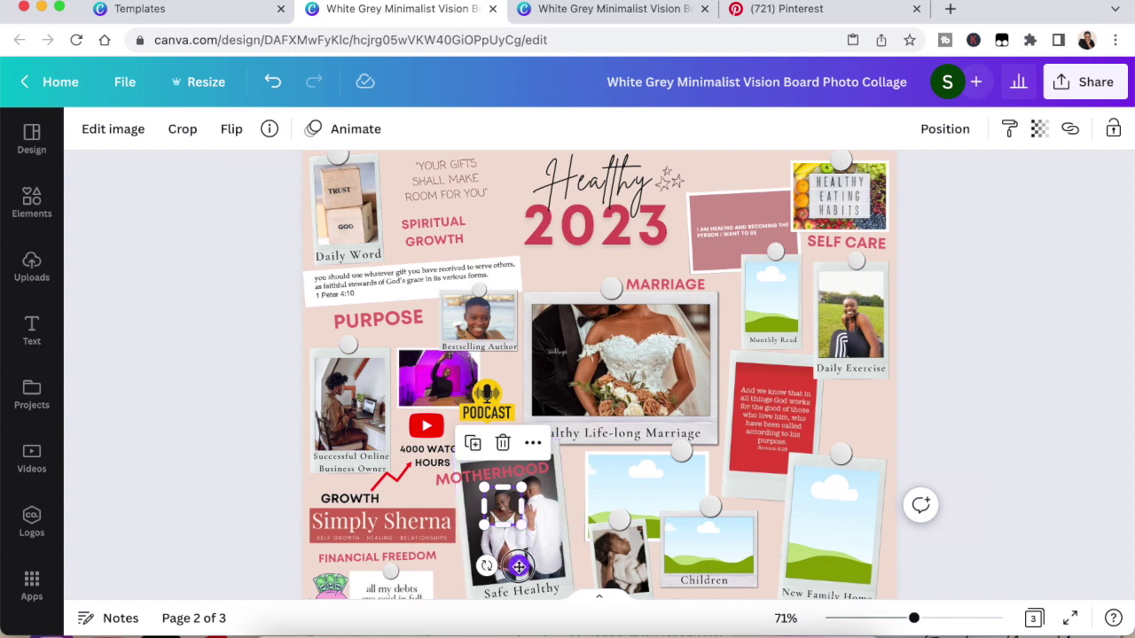
left_click_drag(518, 565, 519, 566)
left_click_drag(487, 528, 480, 537)
left_click(502, 526)
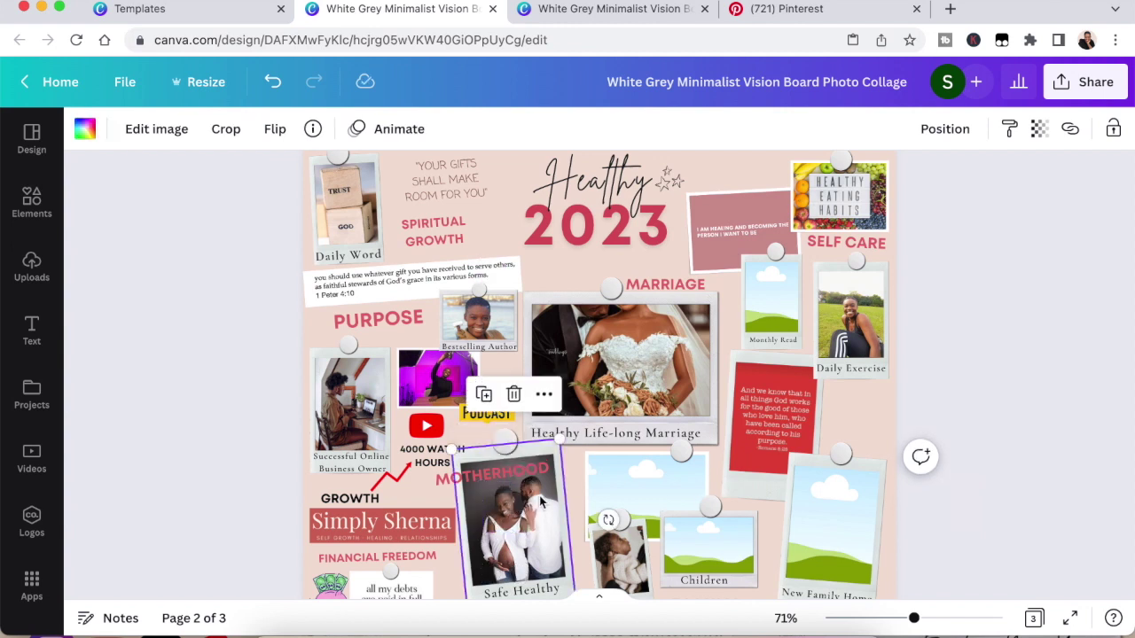
scroll(690, 574, "down", 2)
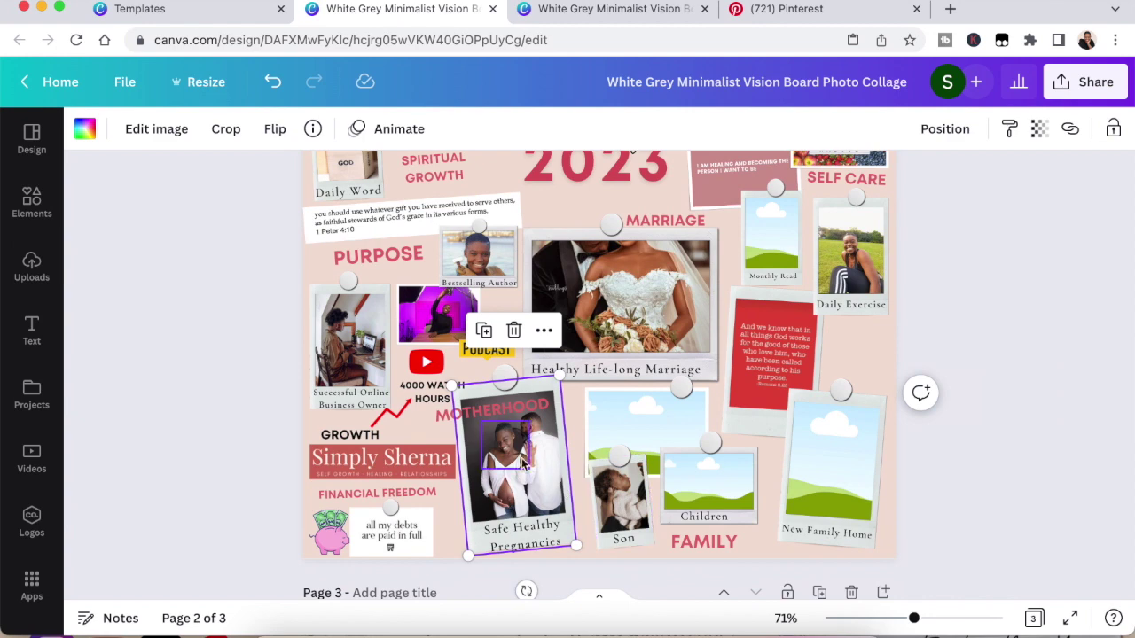
left_click(479, 470)
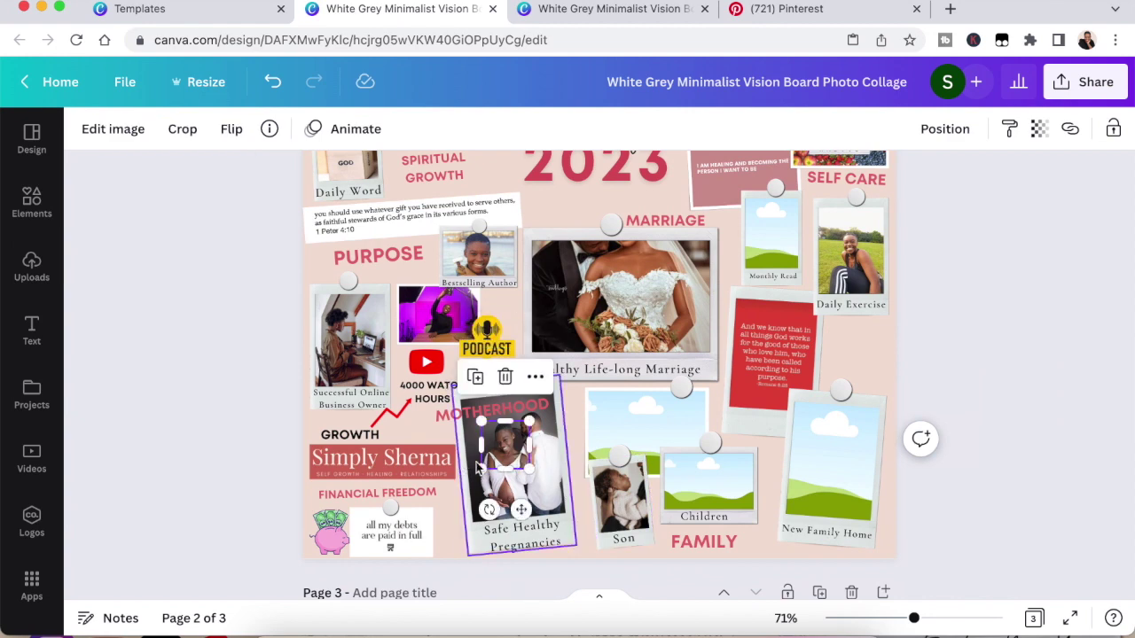
left_click(649, 435)
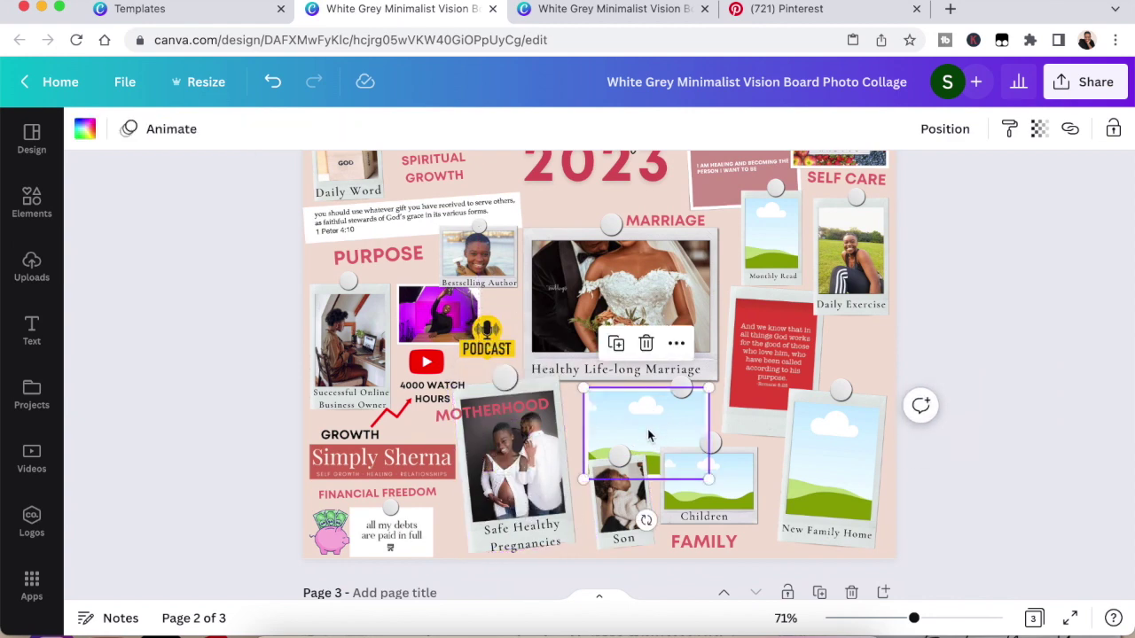
Review the filled Monthly Read, Children and New Family Home polaroids on page 2, then deselect
scroll(648, 435, "down", 5)
scroll(637, 439, "up", 1)
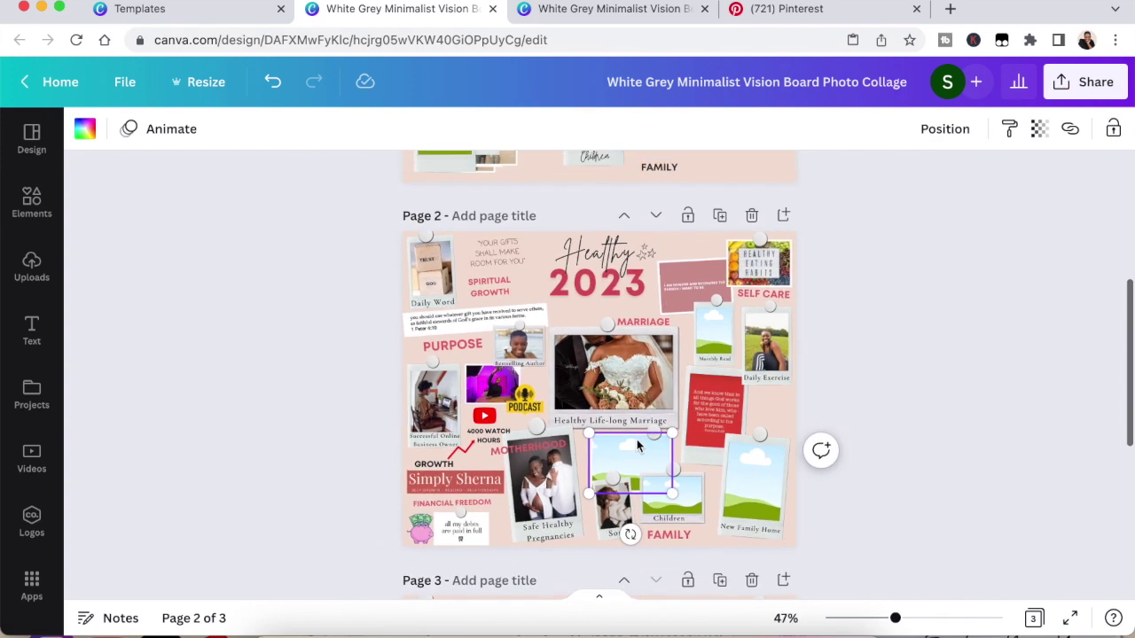
scroll(636, 439, "up", 2)
scroll(637, 446, "up", 3)
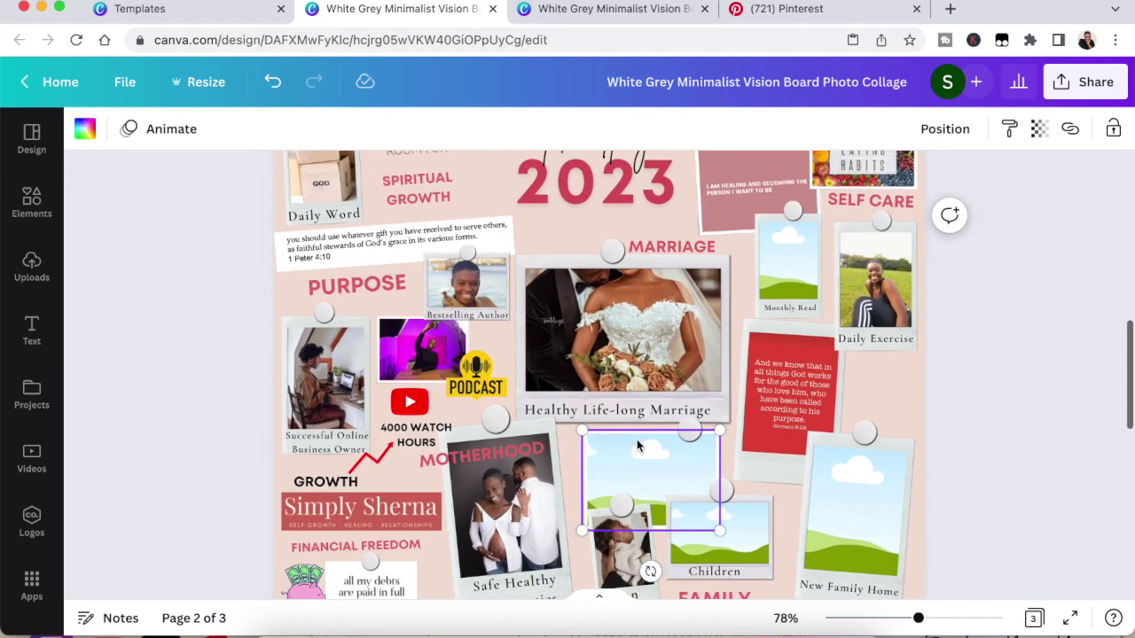
scroll(637, 446, "down", 3)
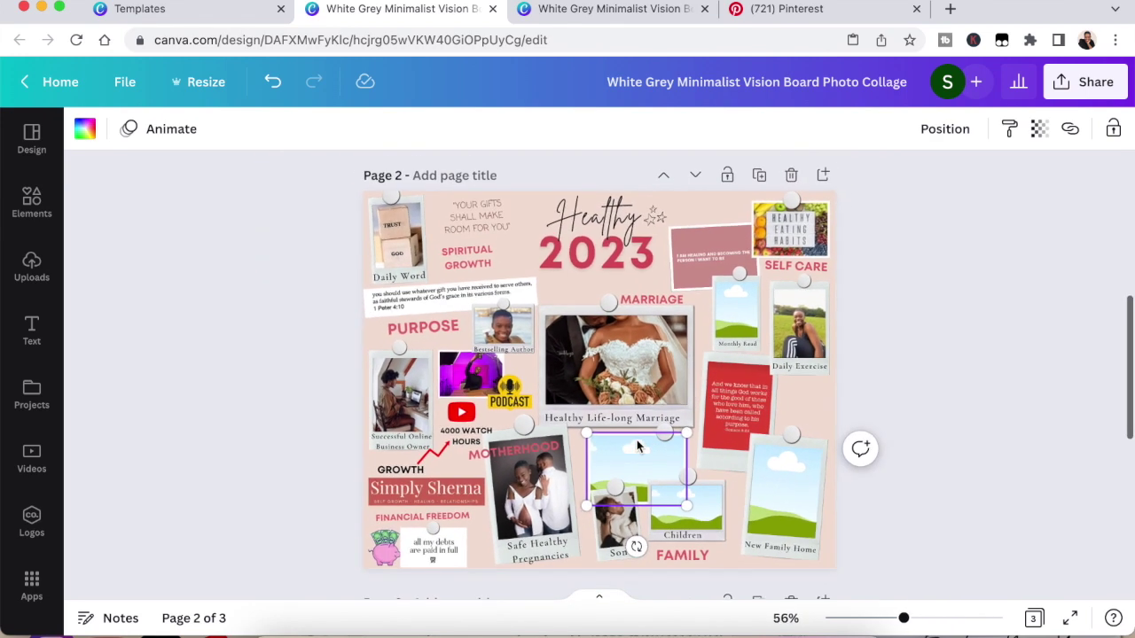
scroll(637, 446, "up", 1)
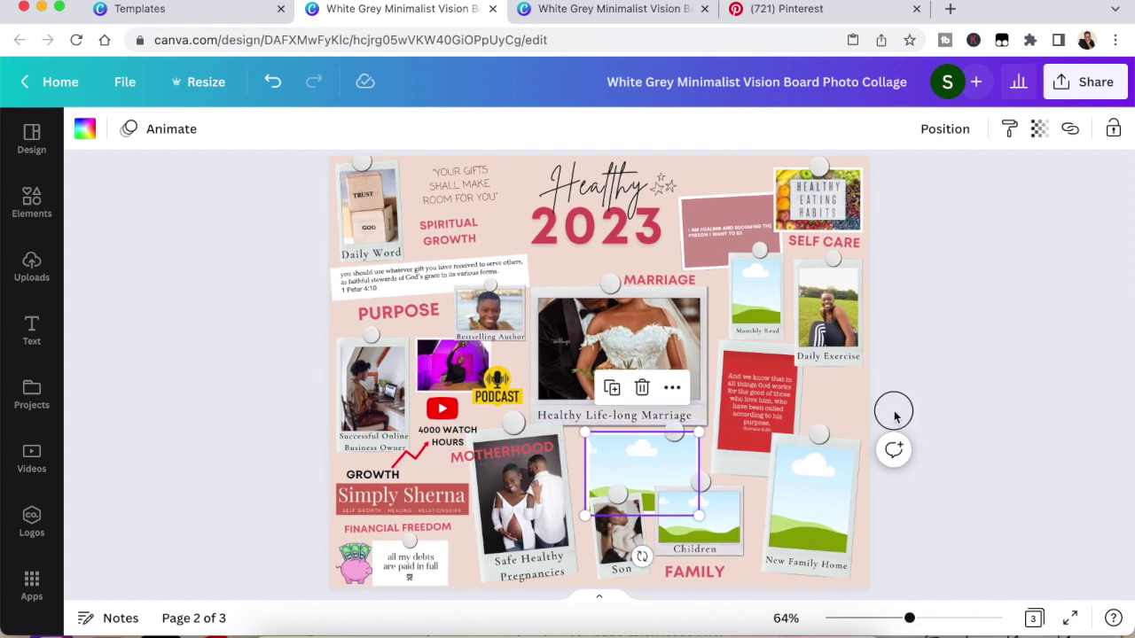
left_click(894, 417)
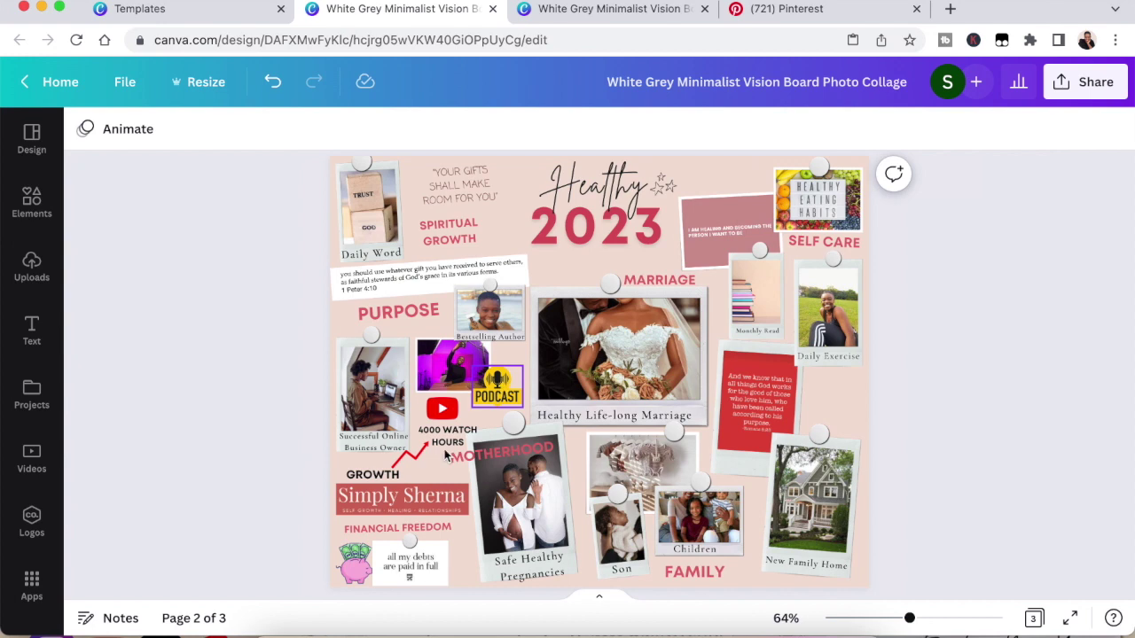
left_click(394, 478)
Check the MOTHERHOOD caption and growth-chart graphic, then search Elements for 'ARROW'
left_click(32, 330)
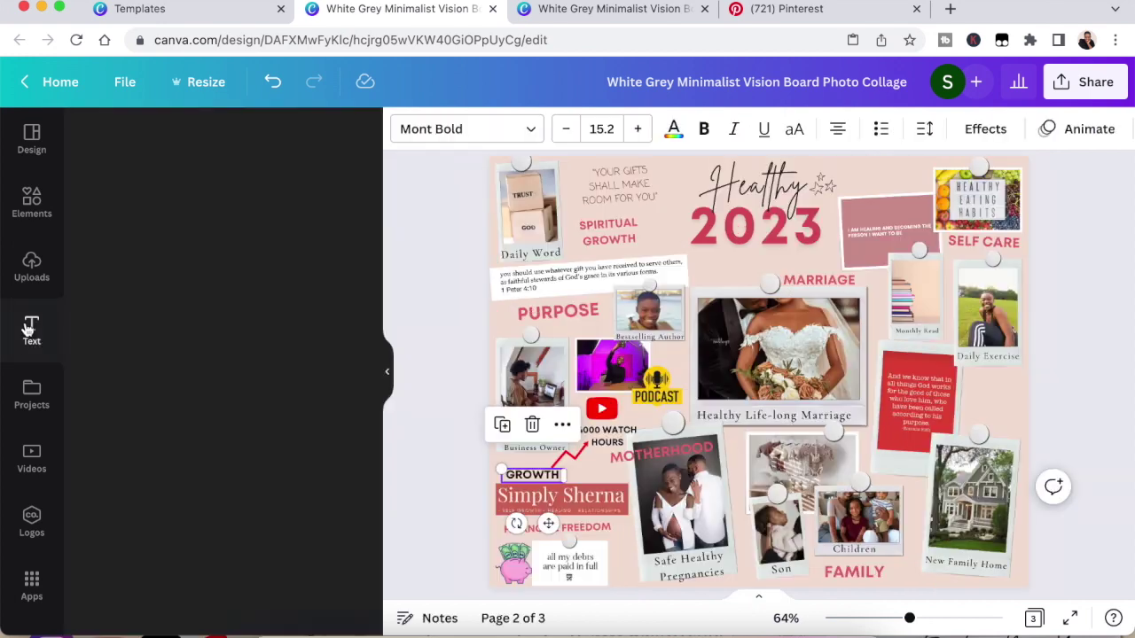
left_click(565, 464)
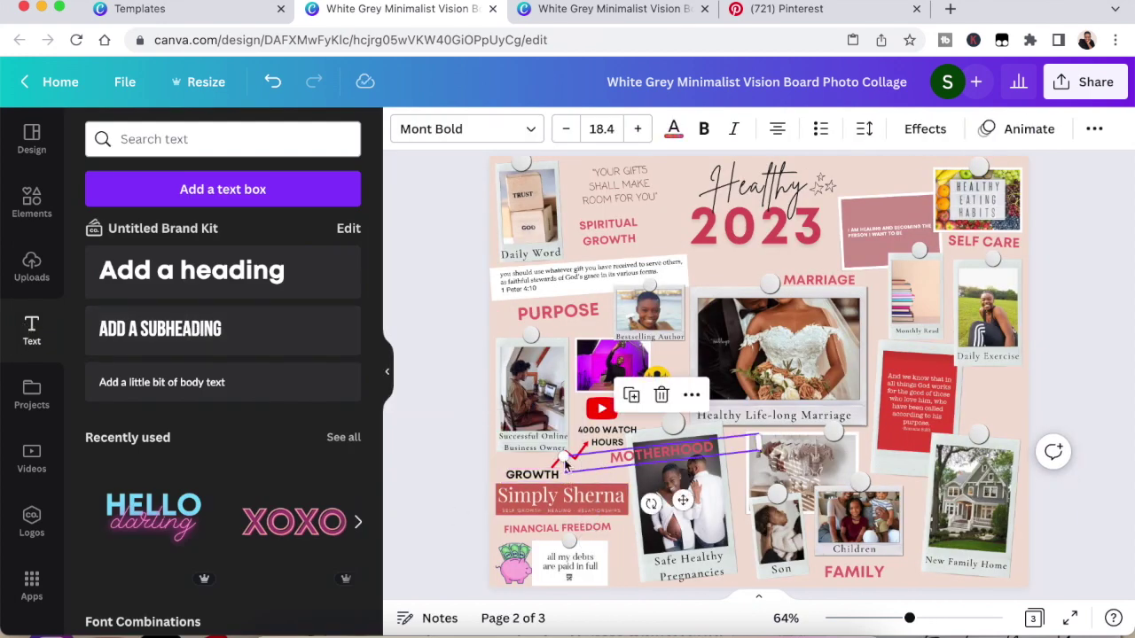
left_click(599, 481)
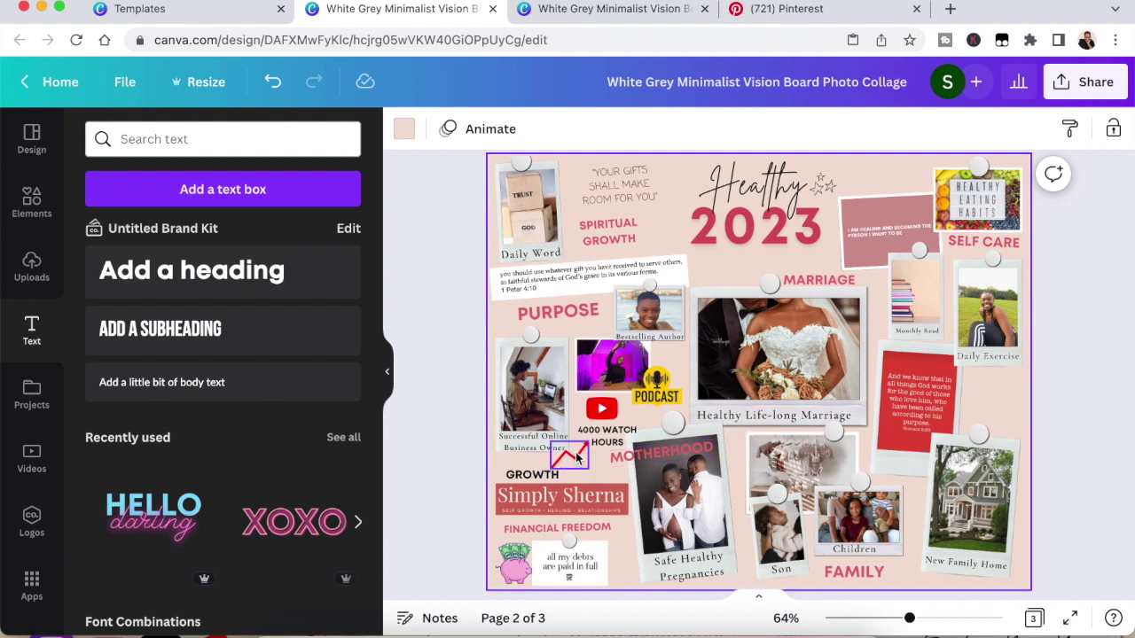
left_click(577, 457)
left_click(32, 202)
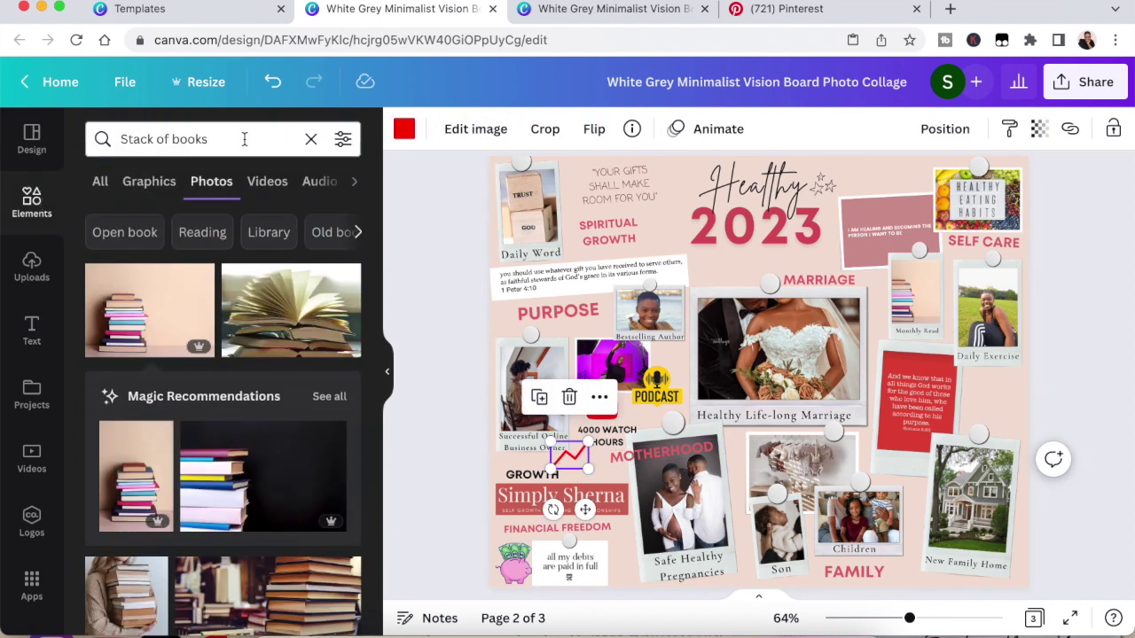
left_click(195, 139)
key("BackSpace")
type("ARROW")
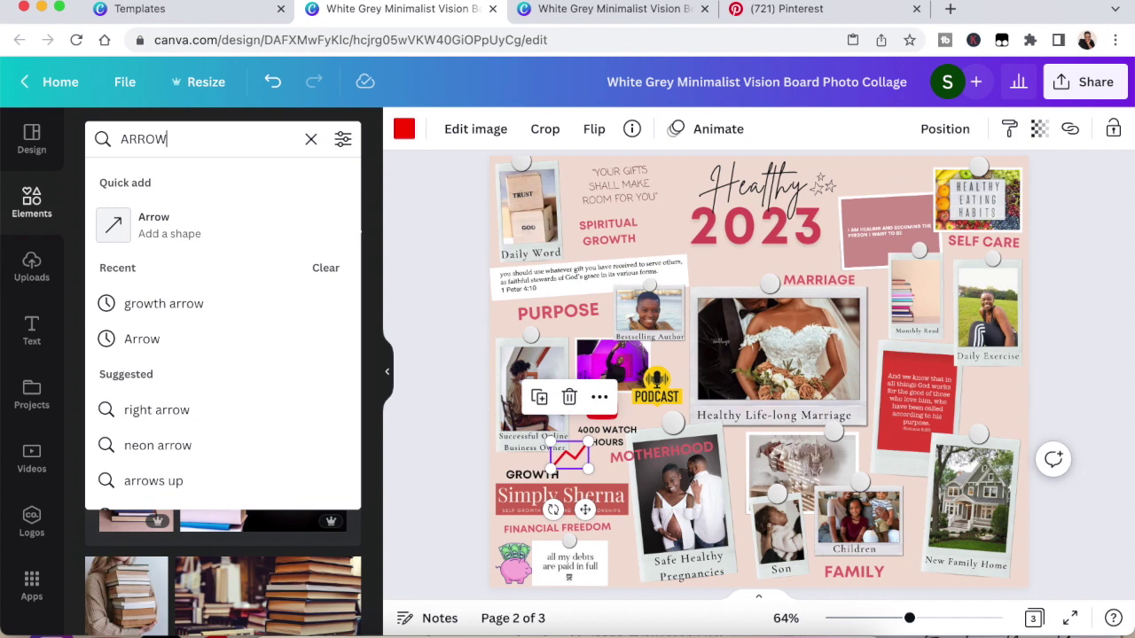
key("Return")
scroll(226, 386, "down", 10)
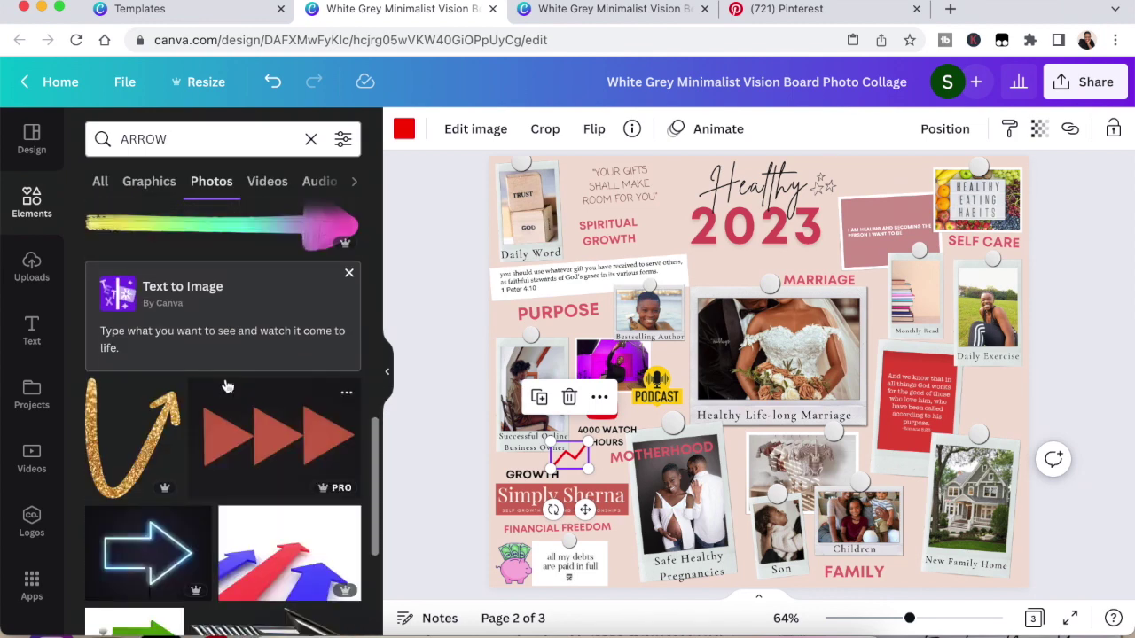
left_click(609, 480)
Search Elements for 'YOUTU' graphics, then deselect and collapse the side panel
left_click(603, 412)
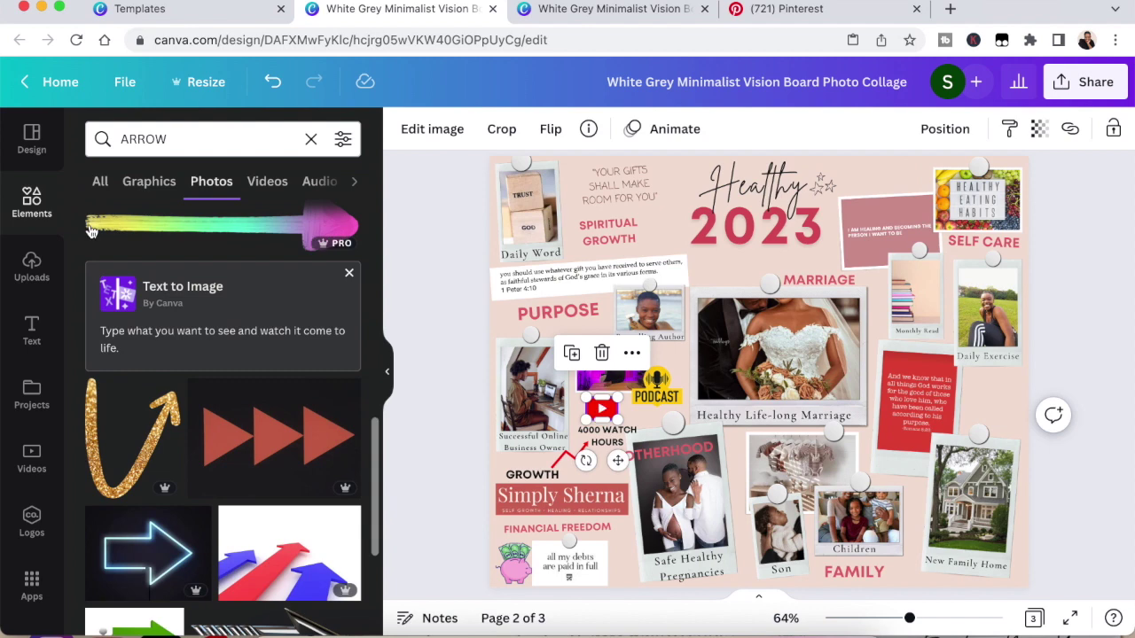
left_click(178, 139)
left_click_drag(178, 139, 101, 139)
key("BackSpace")
type("YOUTUBE")
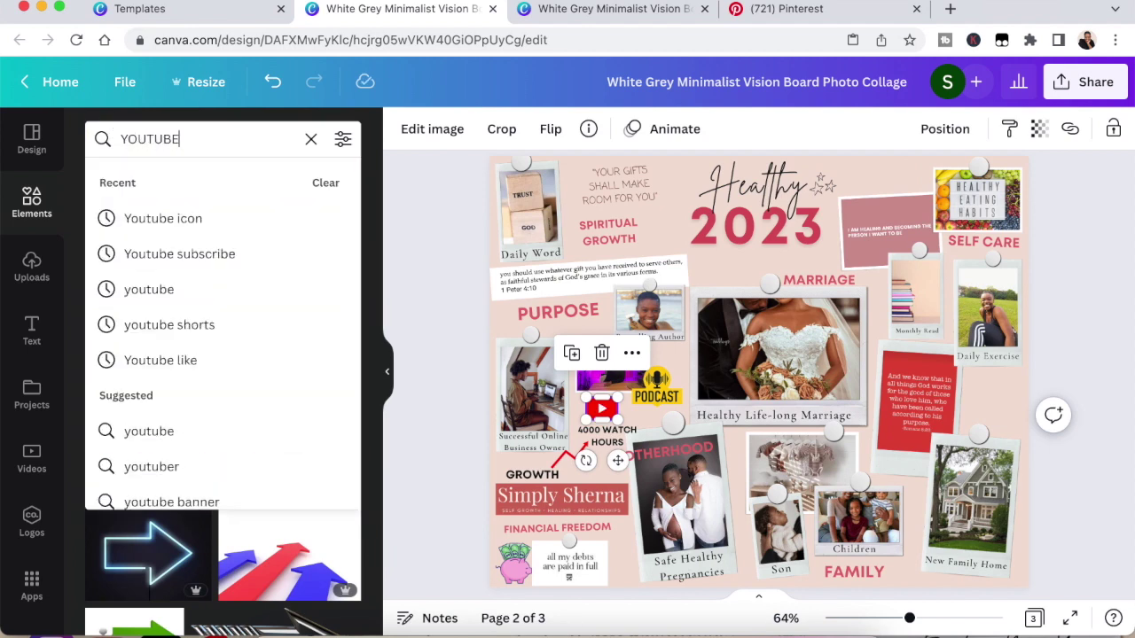
key("Return")
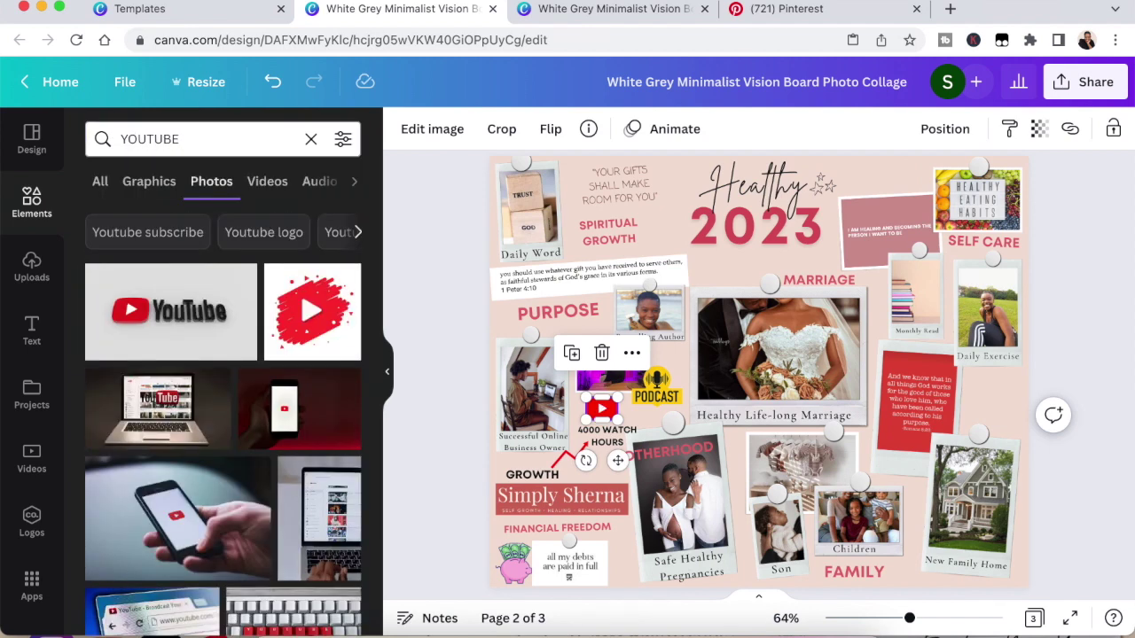
left_click(151, 185)
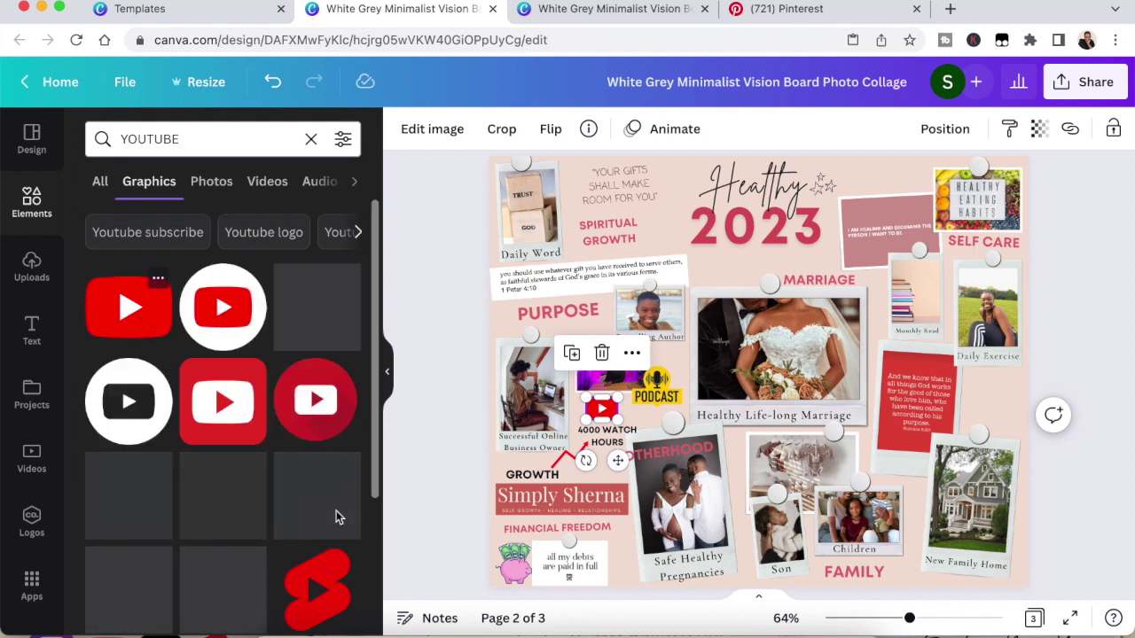
scroll(315, 581, "down", 2)
scroll(315, 581, "down", 3)
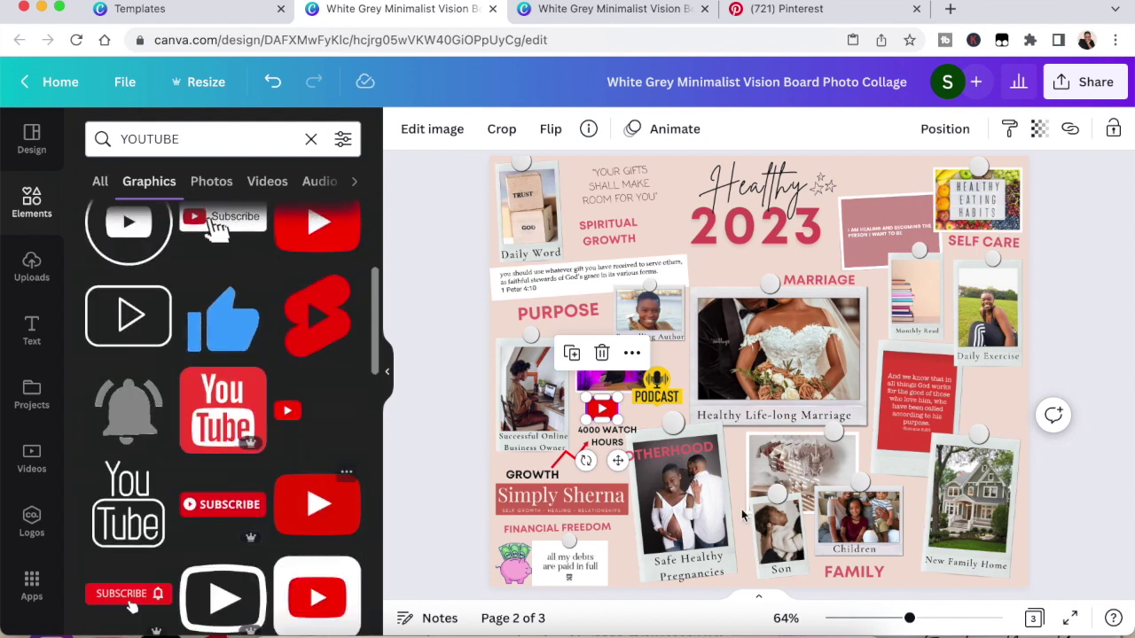
key("Escape")
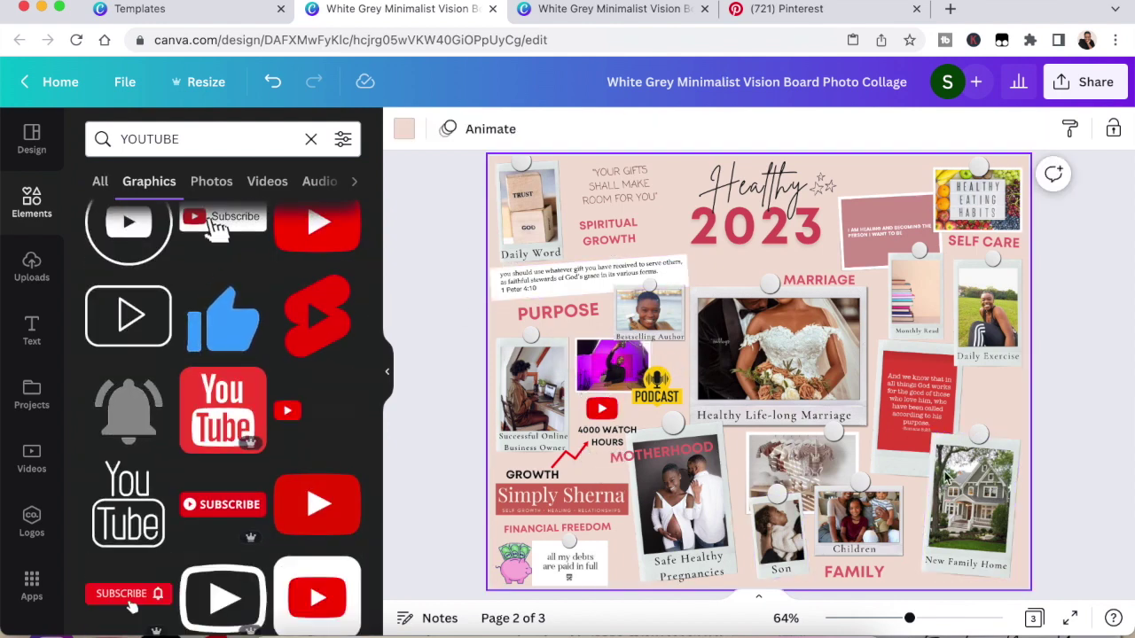
left_click(387, 372)
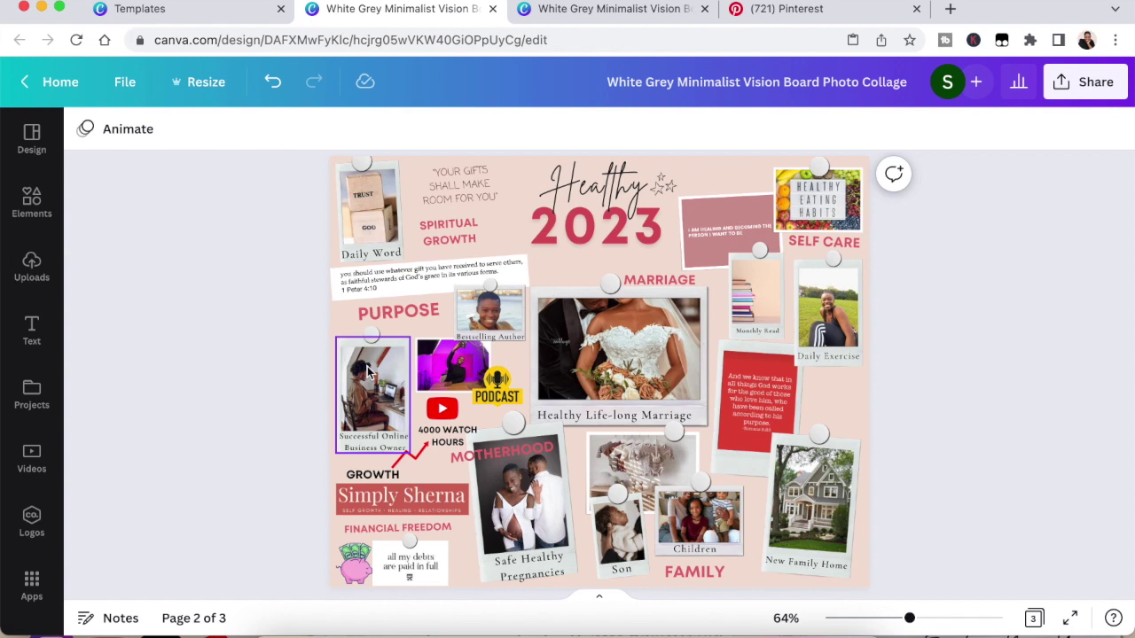
Download the vision board as a PNG file with only page 2 selected
left_click(1119, 86)
left_click(1086, 81)
left_click(1086, 82)
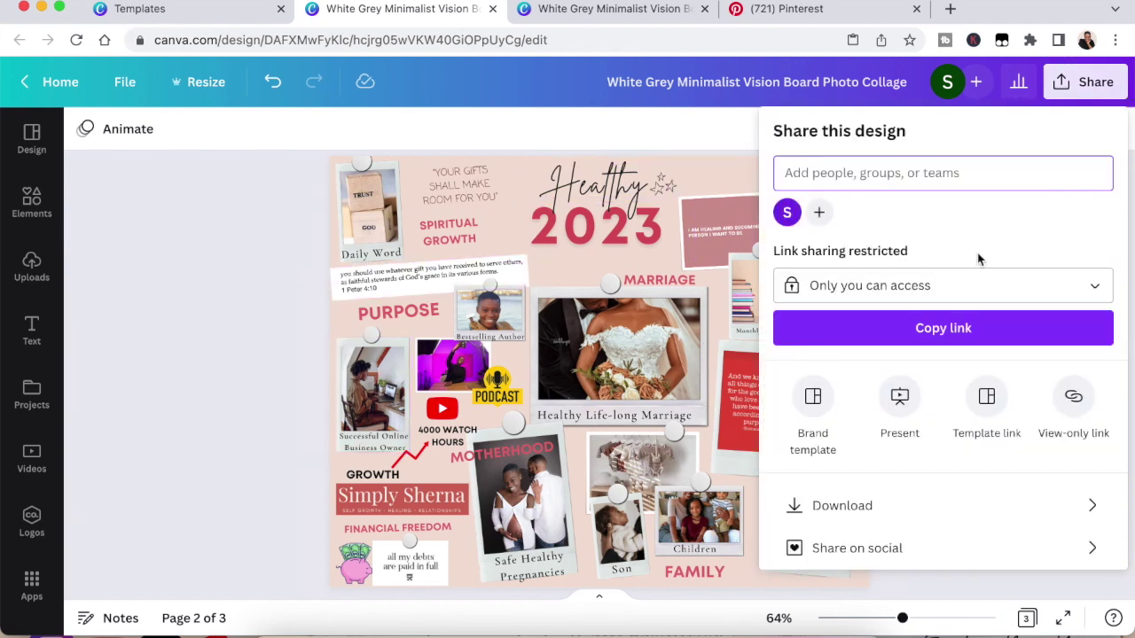
left_click(870, 512)
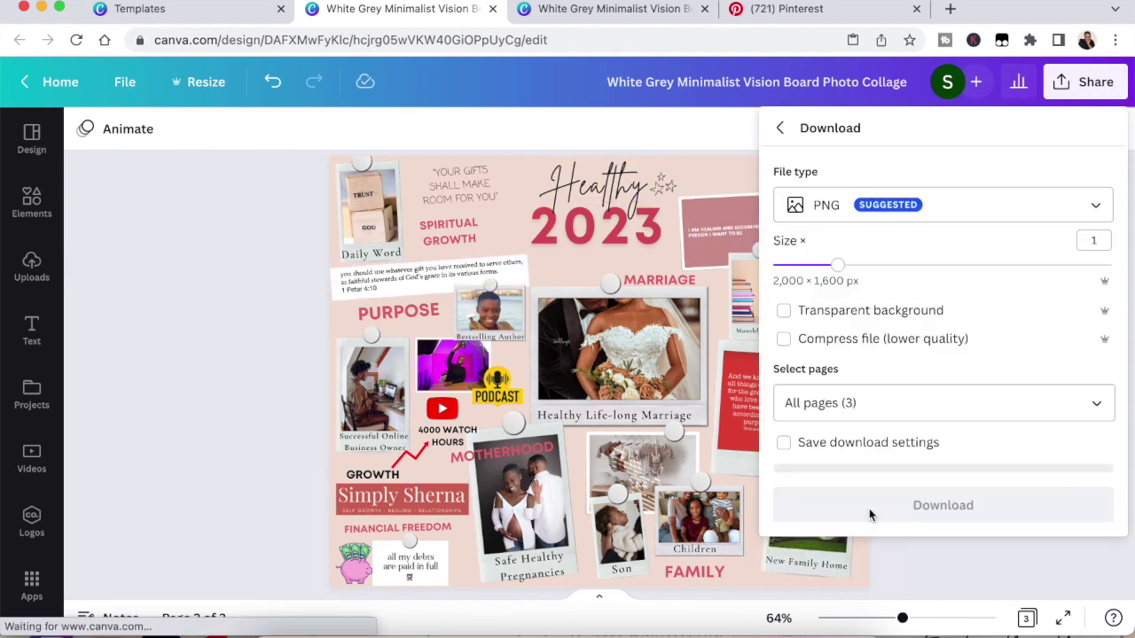
left_click(1005, 202)
left_click(900, 321)
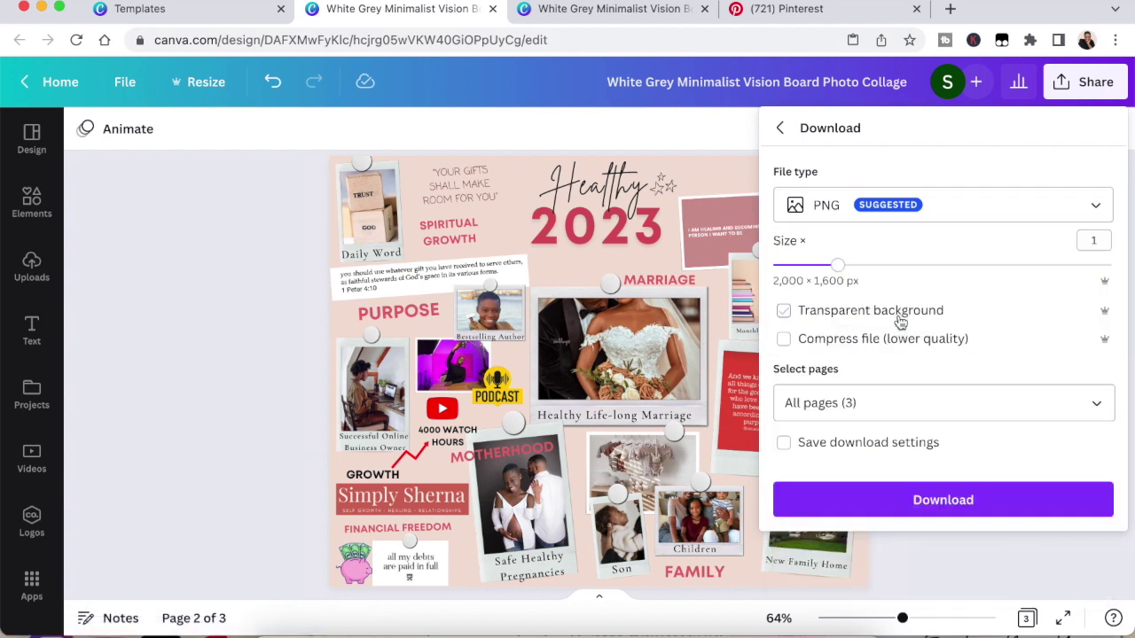
left_click(838, 412)
left_click(1096, 121)
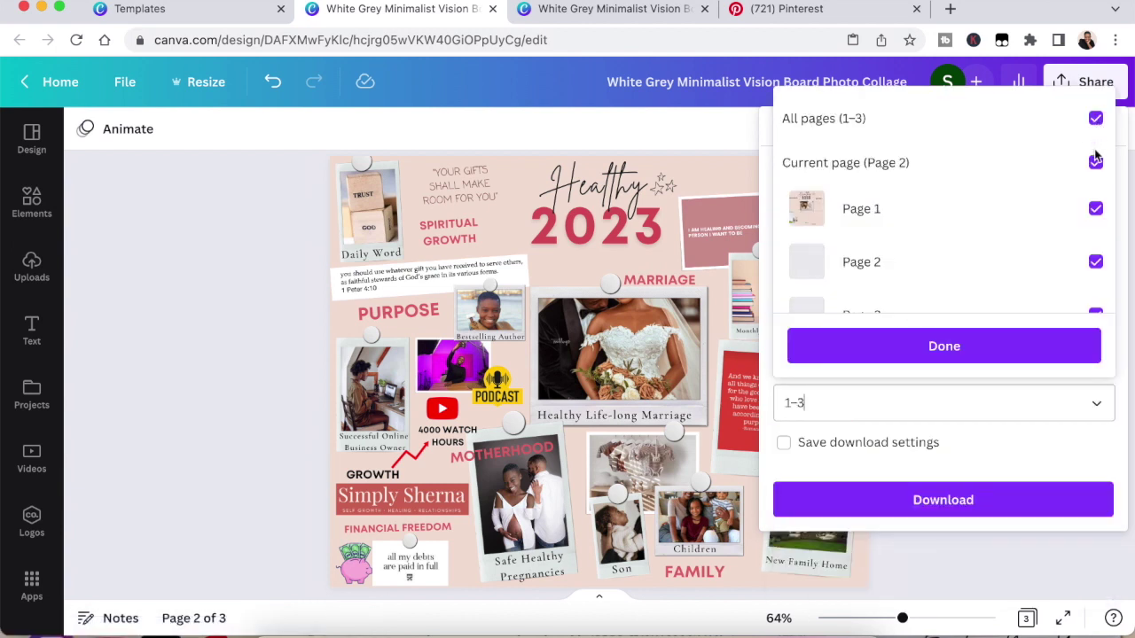
left_click(1096, 165)
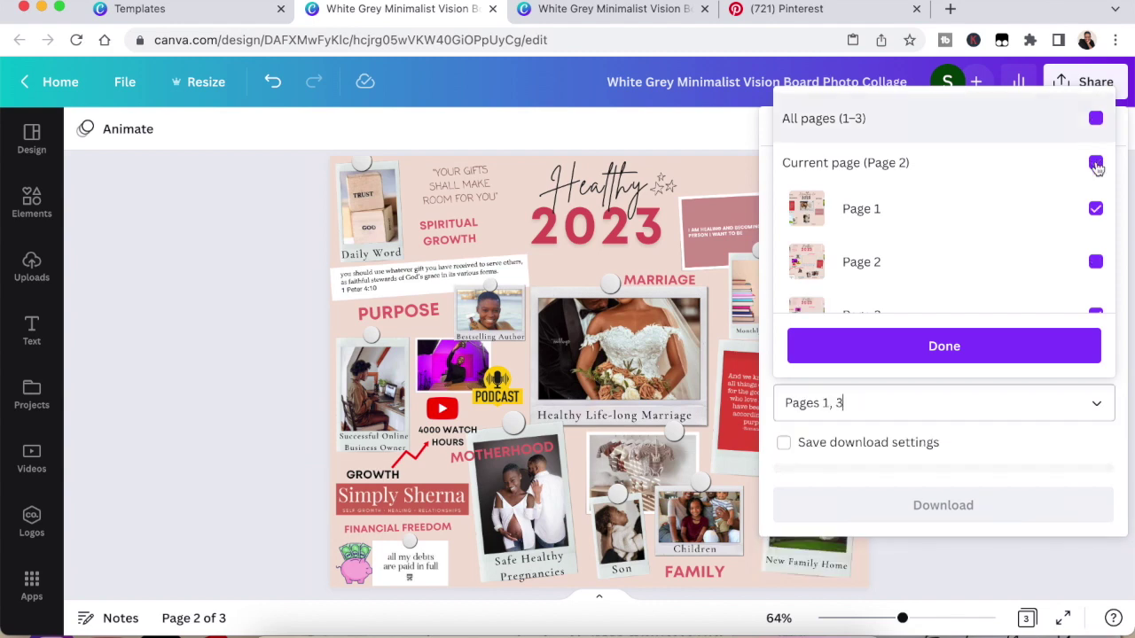
left_click(1097, 165)
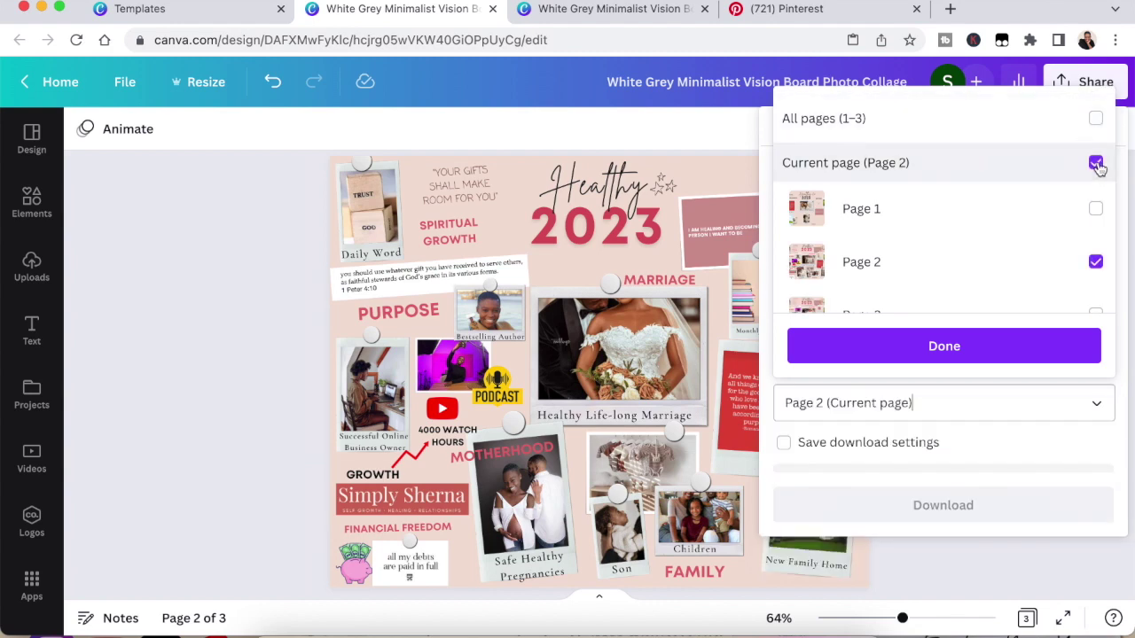
left_click(1021, 347)
left_click(943, 499)
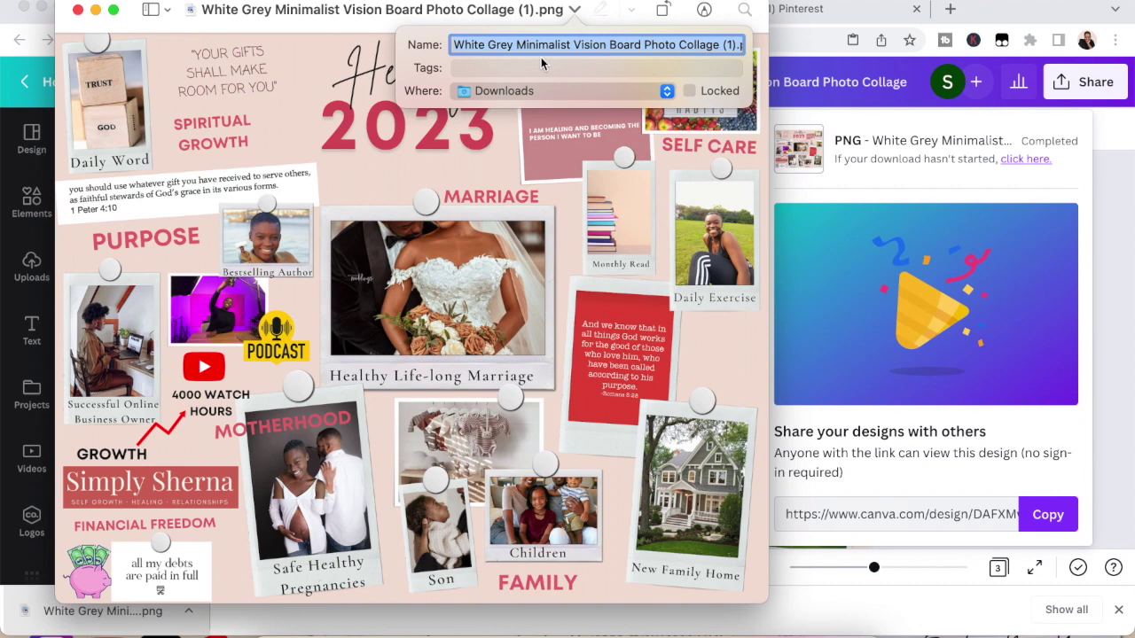
Rename the downloaded image '2023 Digital Vision Board x' and set its location to Vision Board Pics
key("BackSpace")
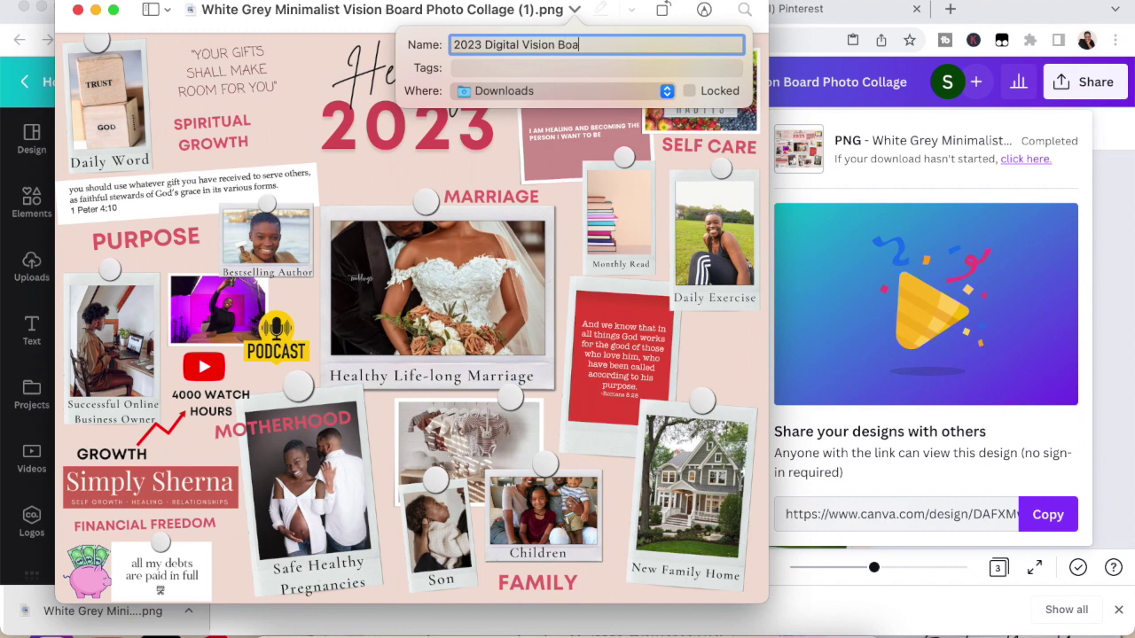
left_click(576, 90)
left_click(541, 356)
key("Return")
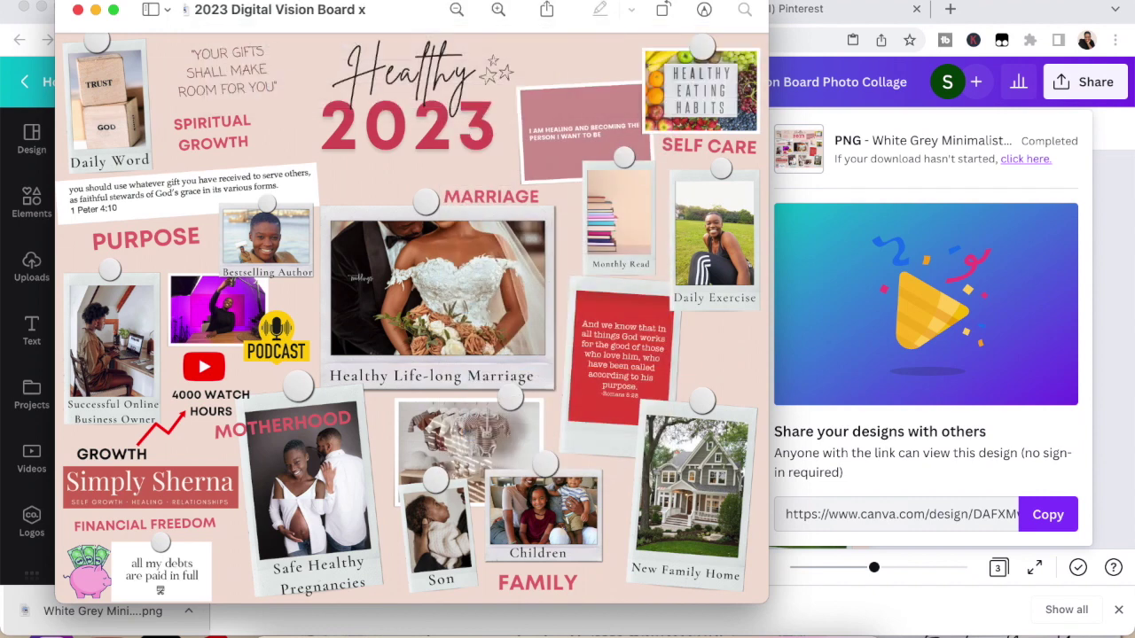